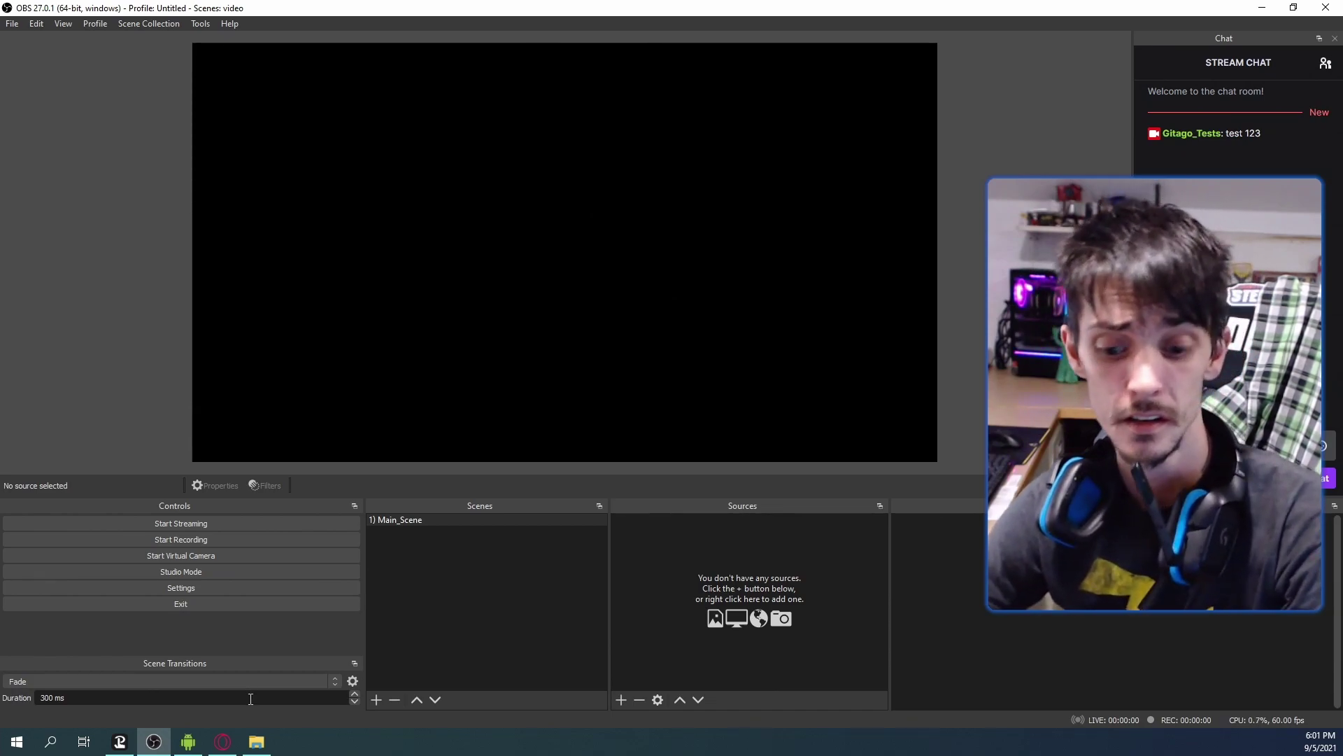
# Step: Download StreamExtras.tpp from the Stream Extras 2.4 GitHub release page in Opera
pyautogui.moveTo(229, 745)
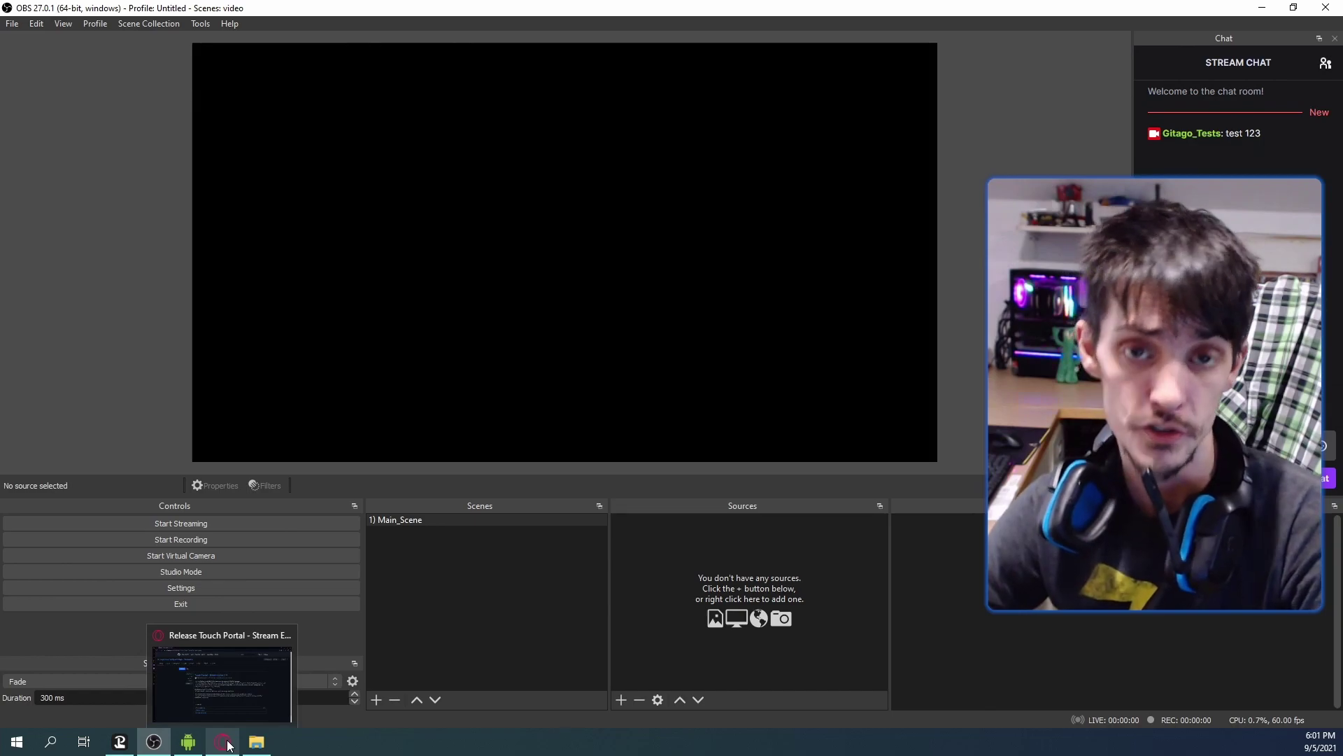
pyautogui.click(229, 745)
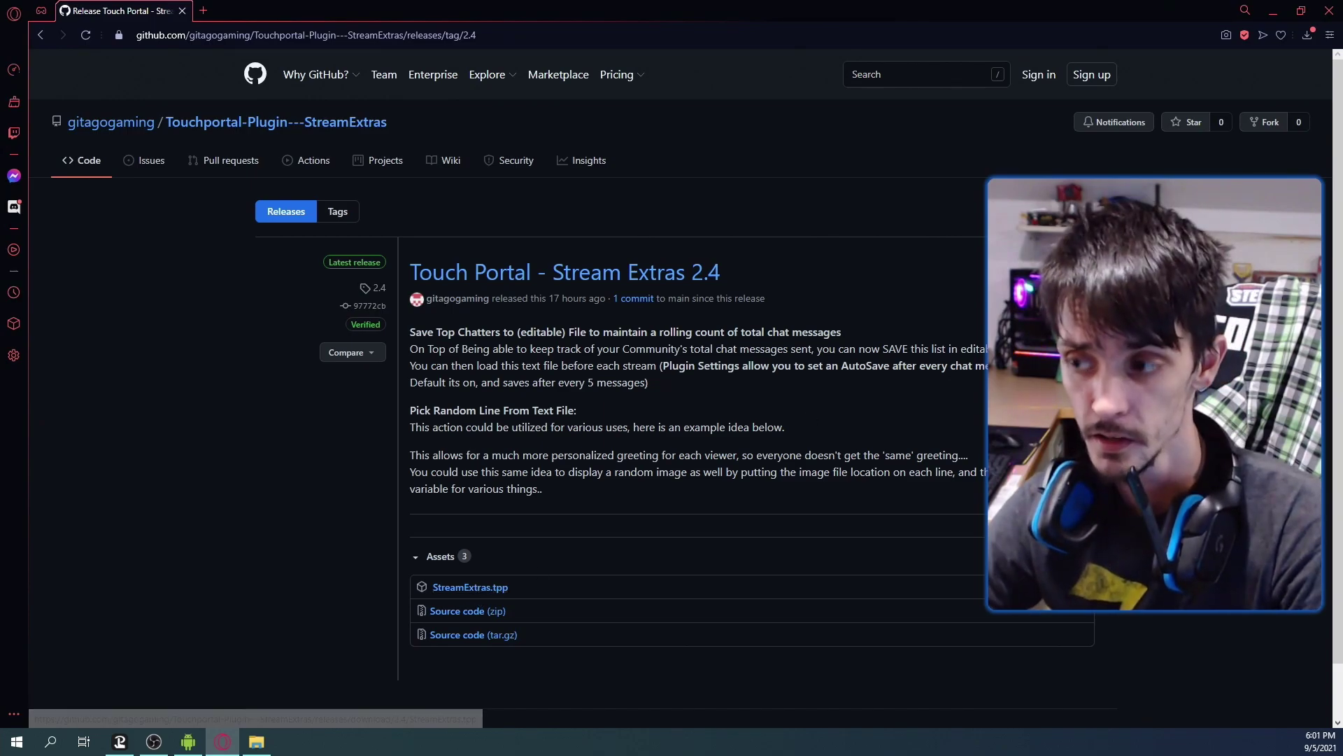
pyautogui.click(479, 594)
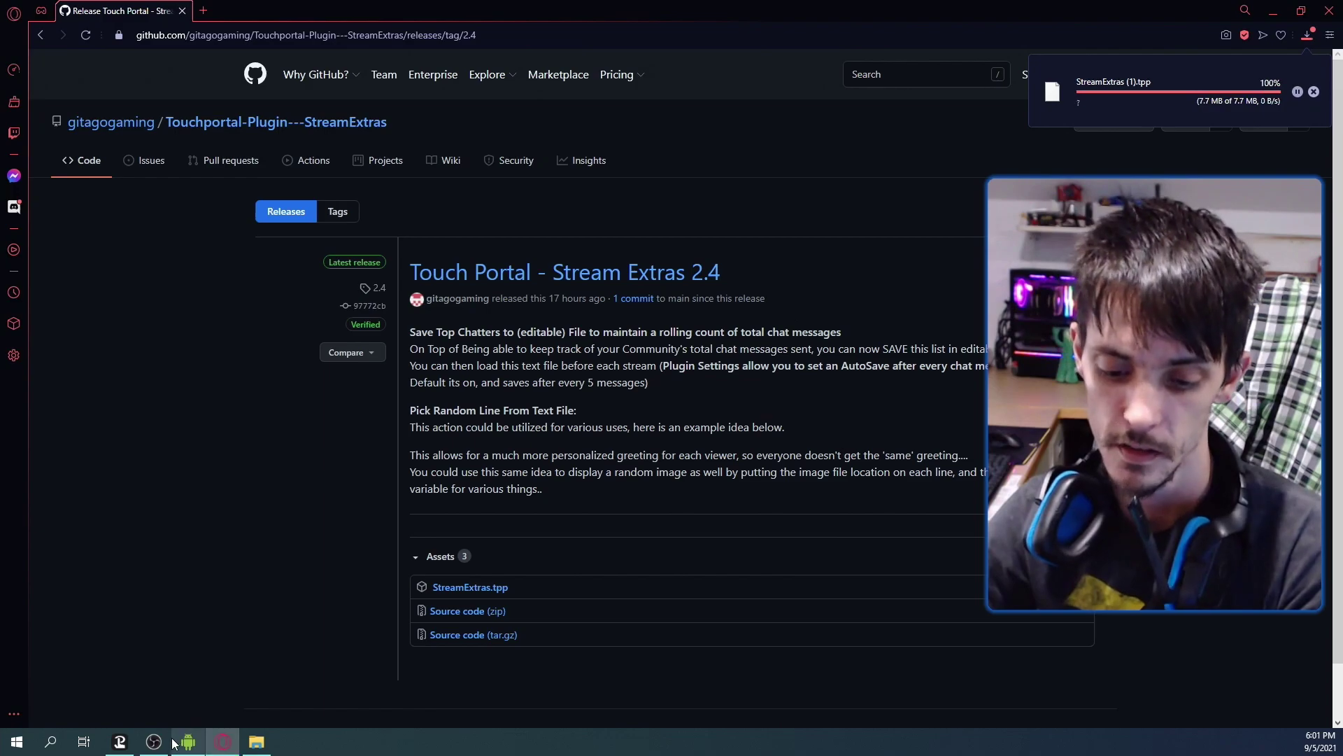
# Step: Go to Touch Portal's plug-in settings and start importing a plug-in file from Downloads
pyautogui.click(119, 741)
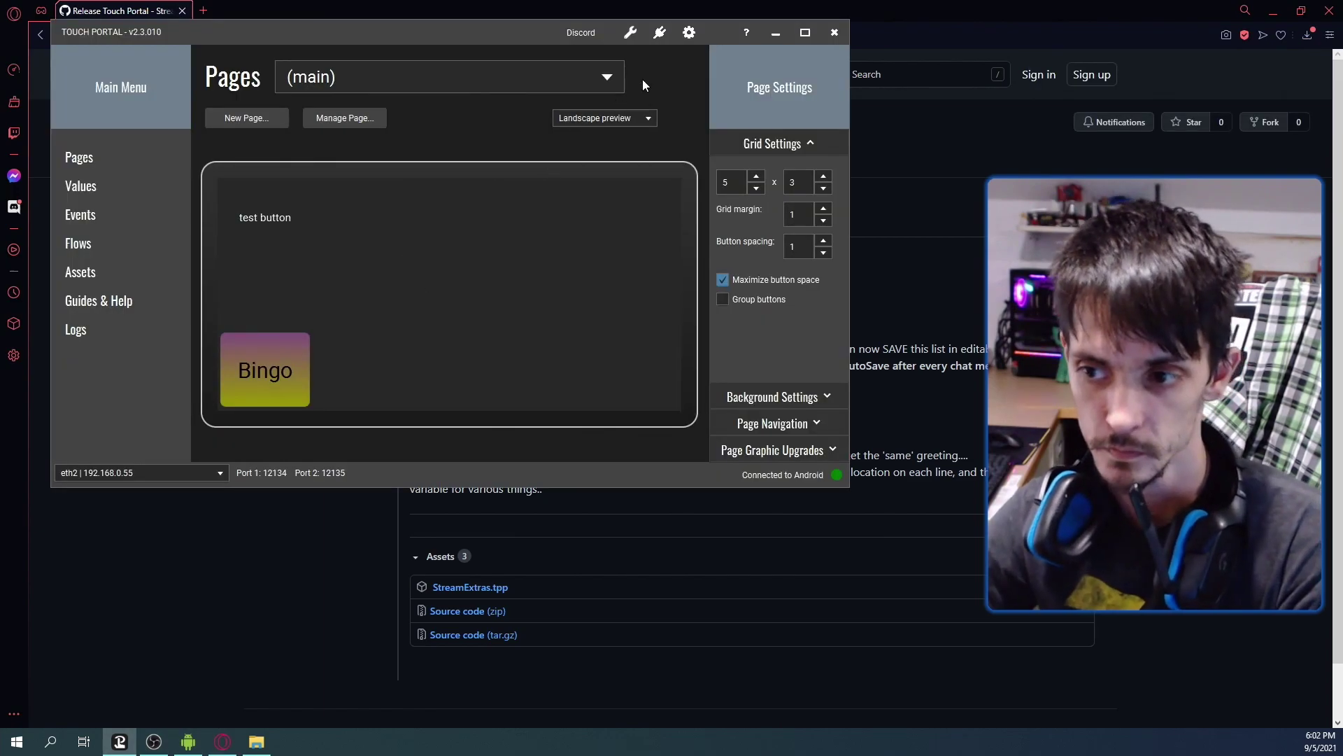
pyautogui.click(687, 37)
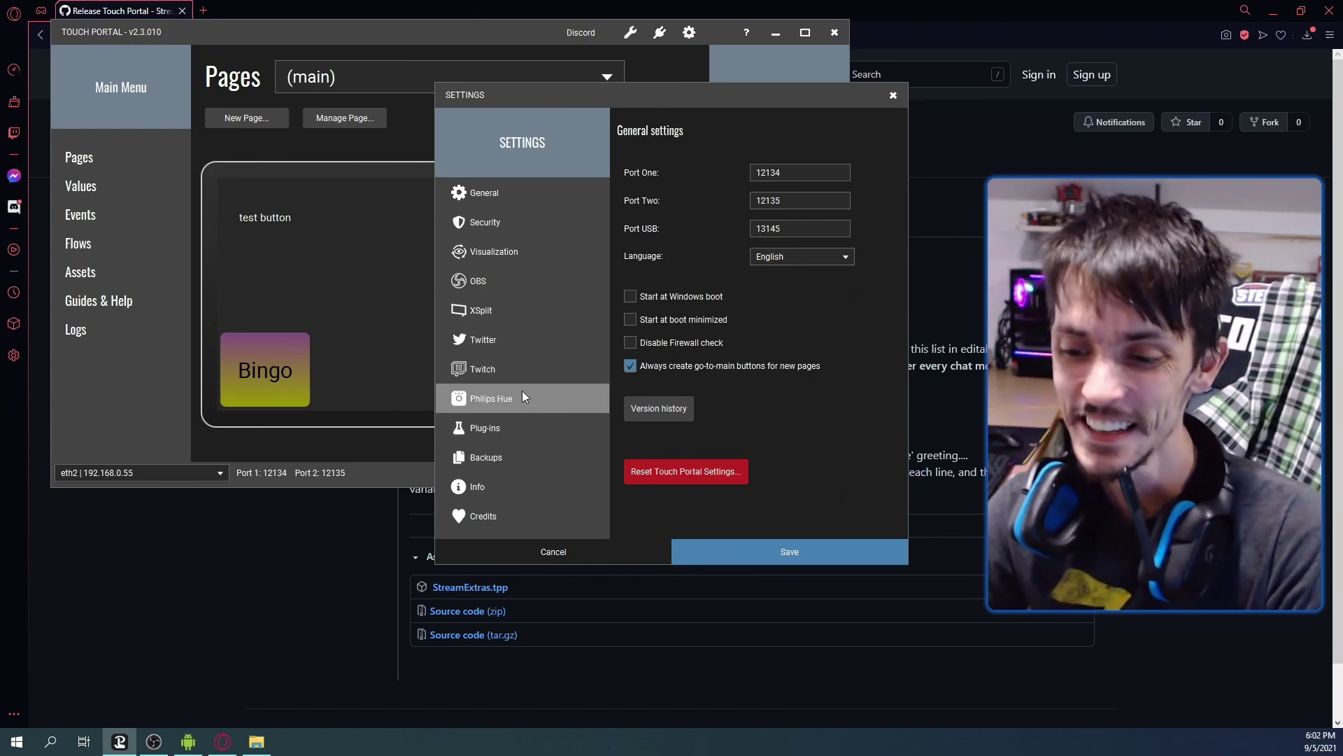
pyautogui.click(485, 429)
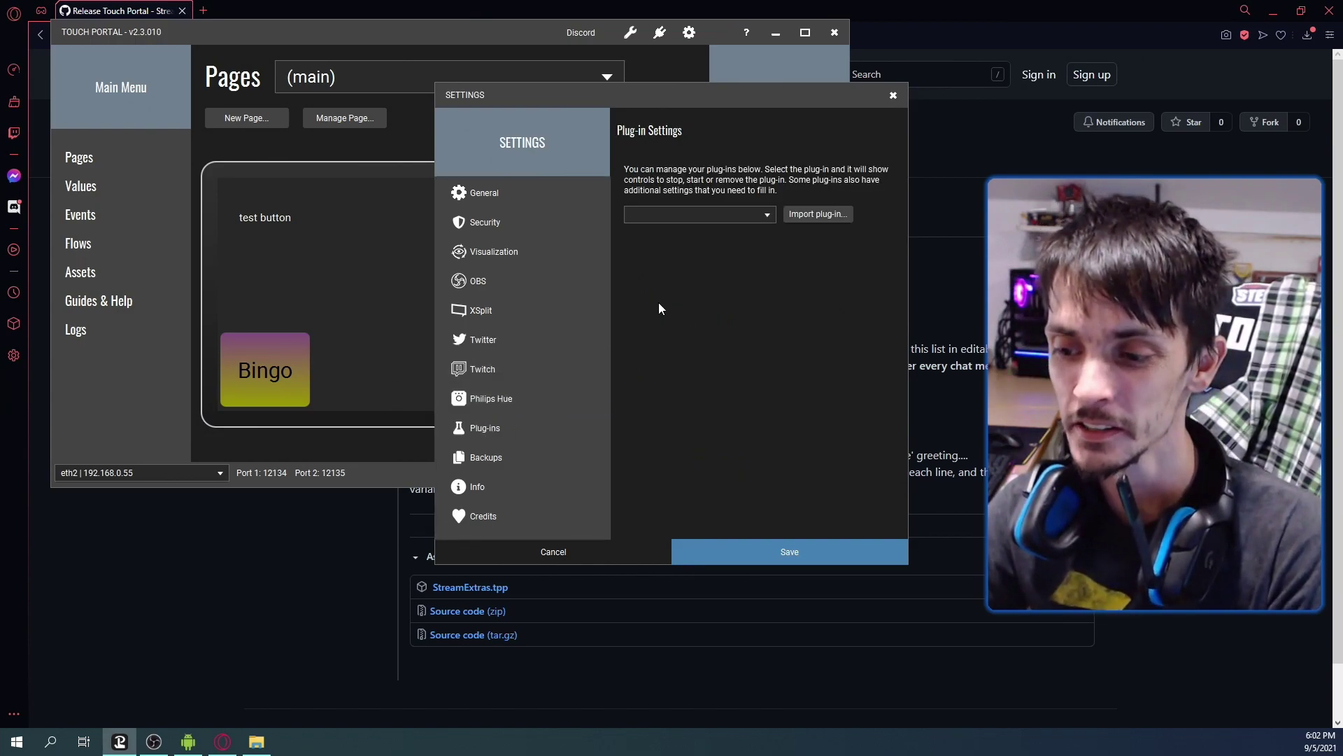
pyautogui.click(726, 217)
pyautogui.click(813, 212)
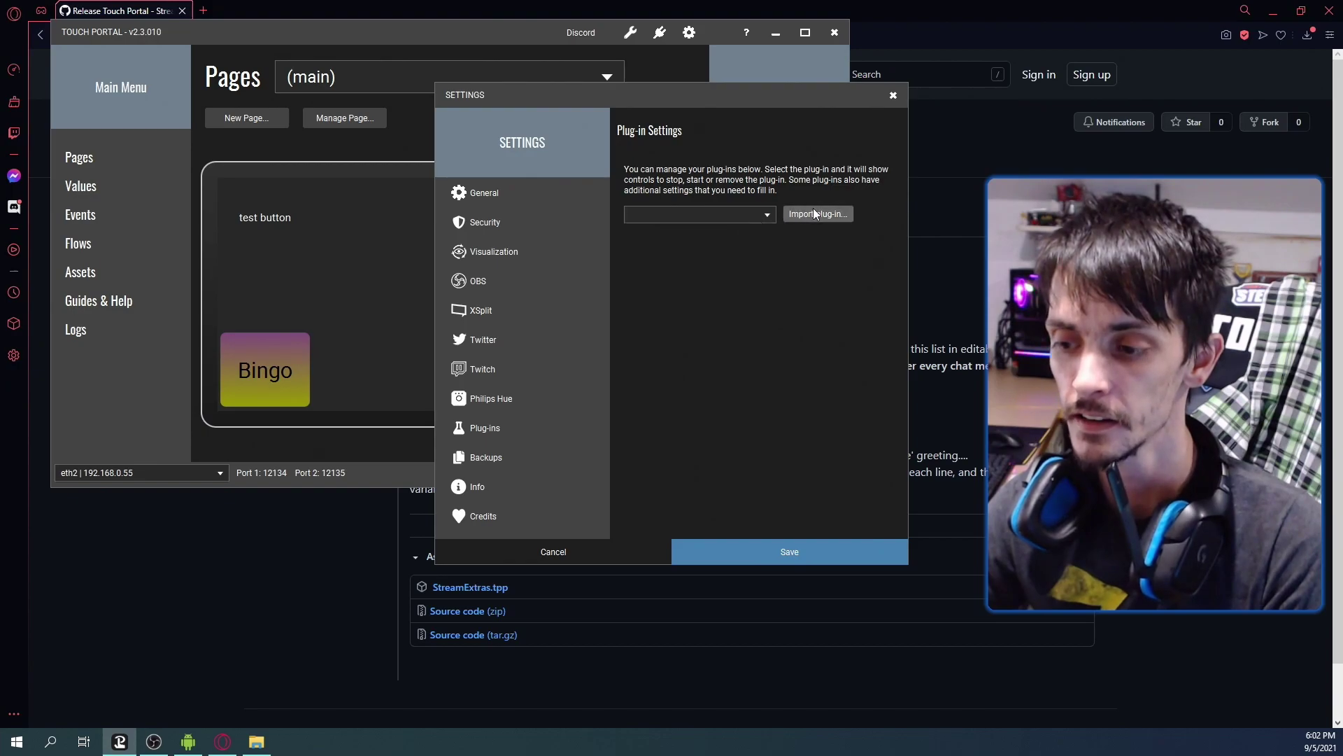
pyautogui.click(813, 212)
# Step: Import StreamExtras (1).tpp as a plug-in, then close Settings
pyautogui.click(812, 207)
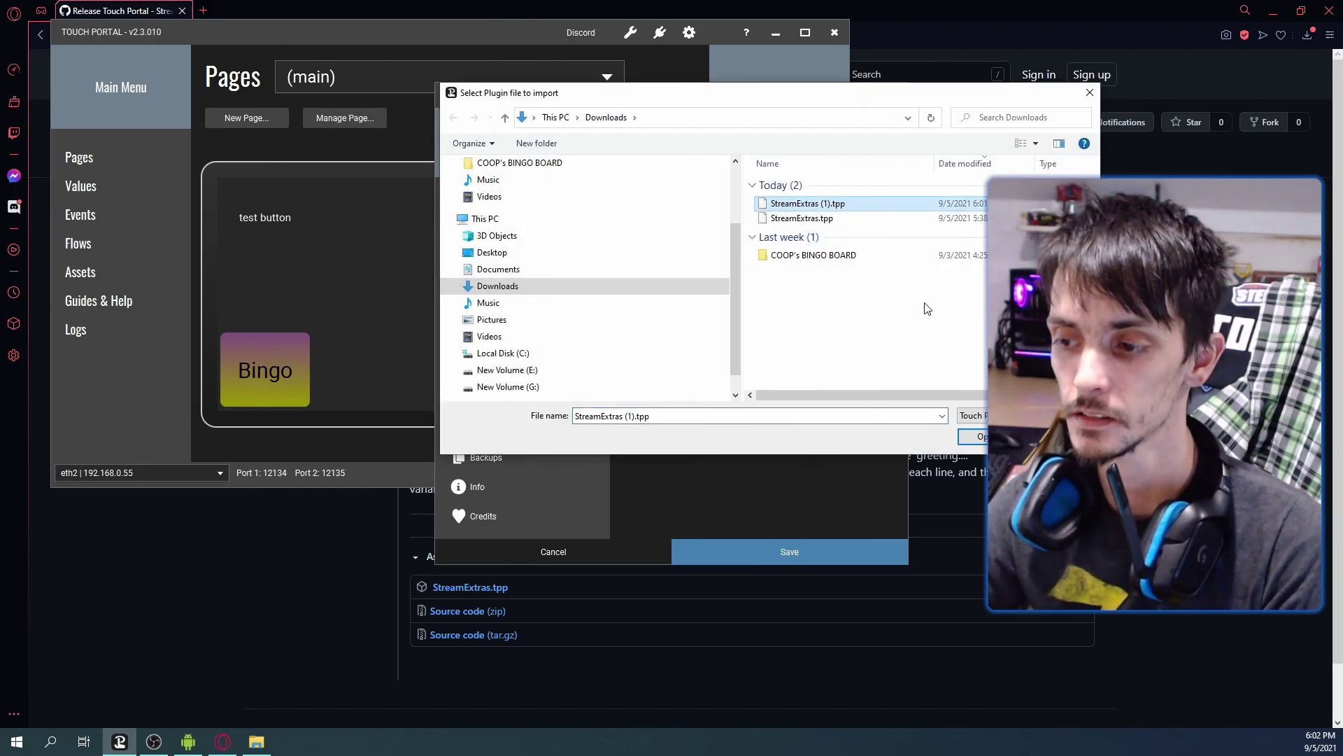
pyautogui.click(981, 435)
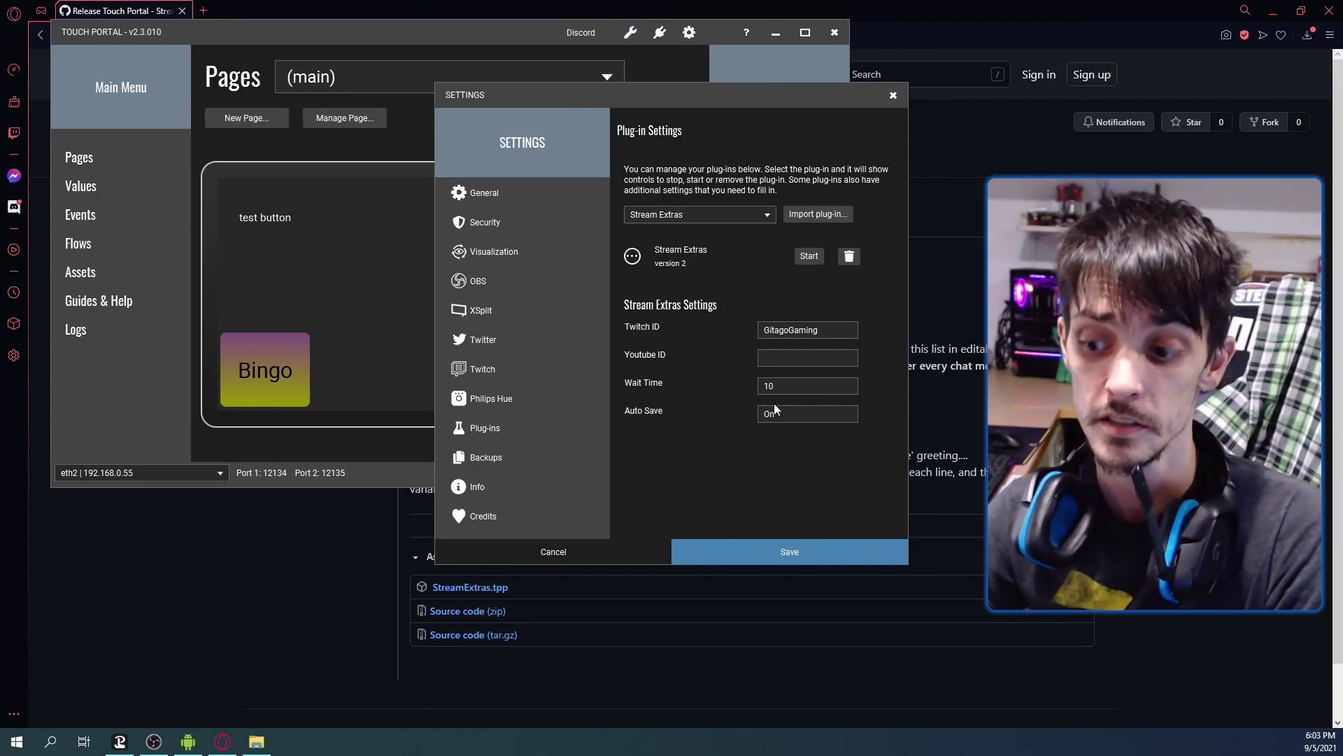
pyautogui.press('Escape')
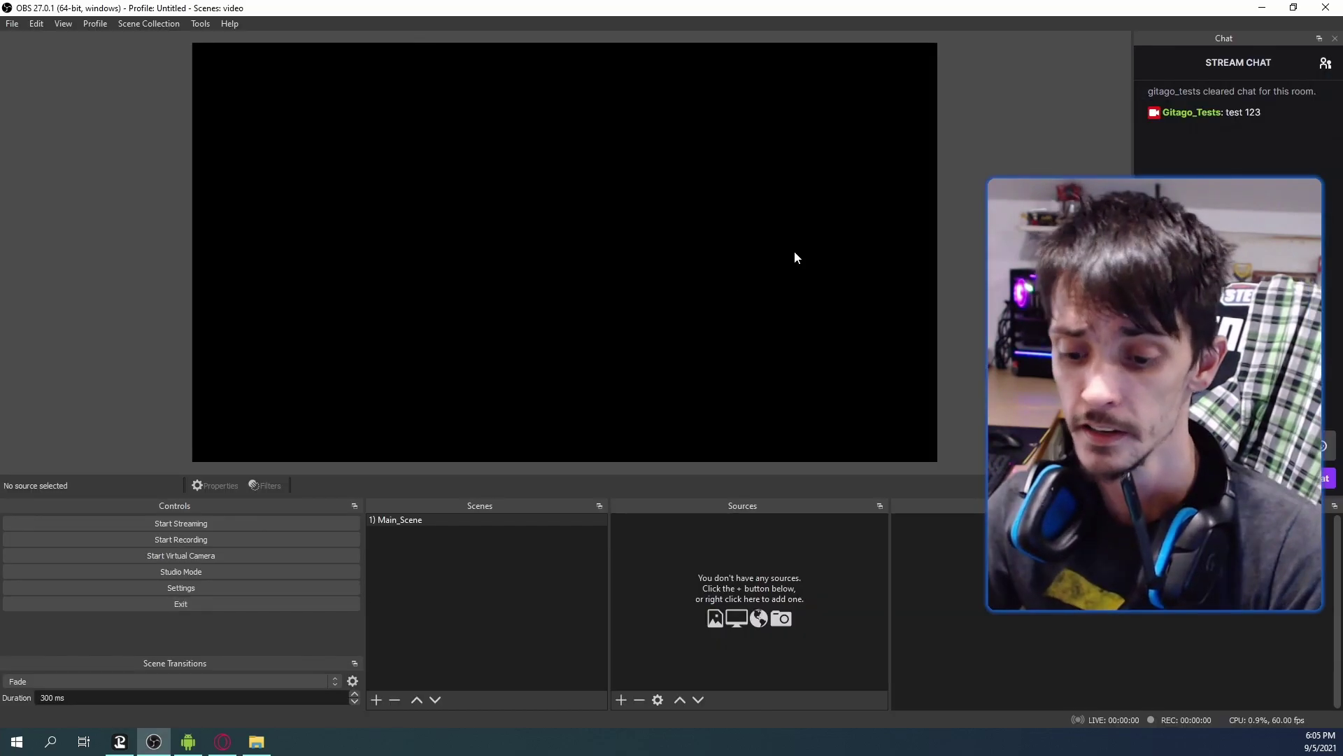
# Step: Quit Touch Portal and relaunch it from the Start menu search
pyautogui.click(120, 742)
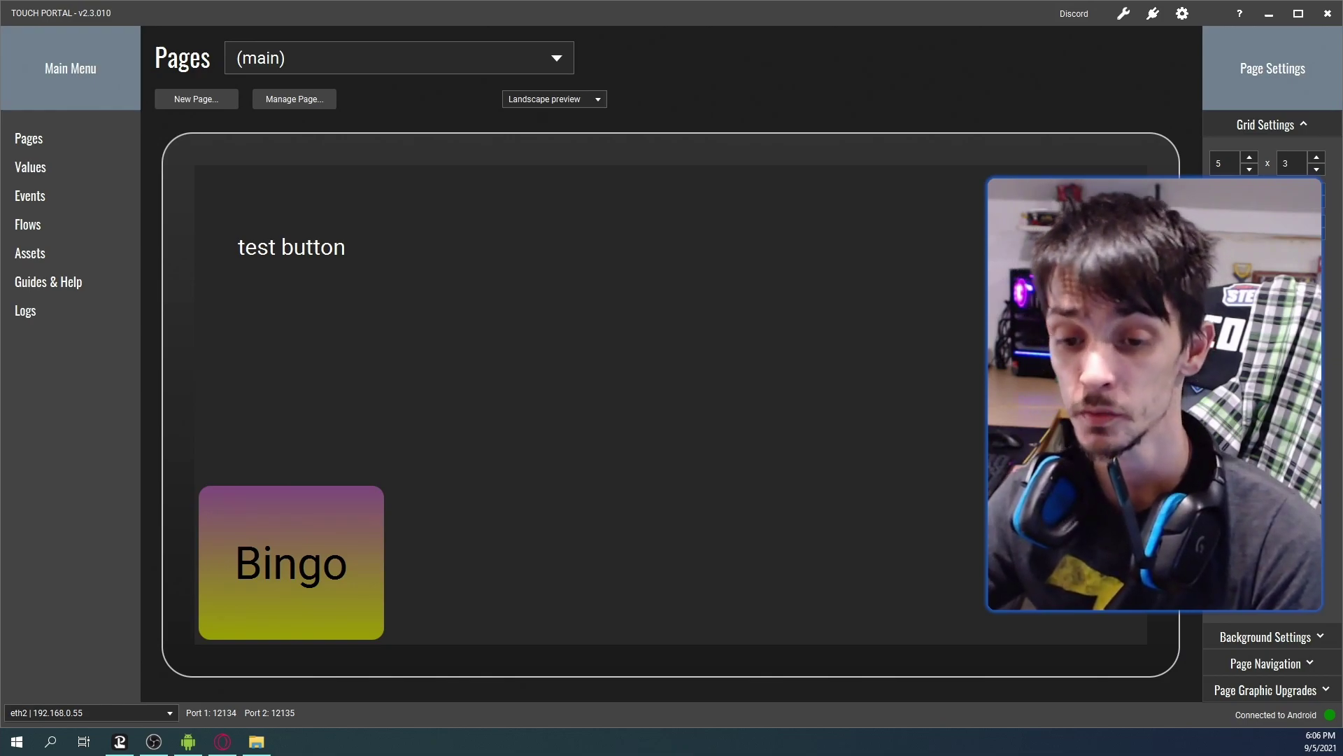
pyautogui.click(120, 742)
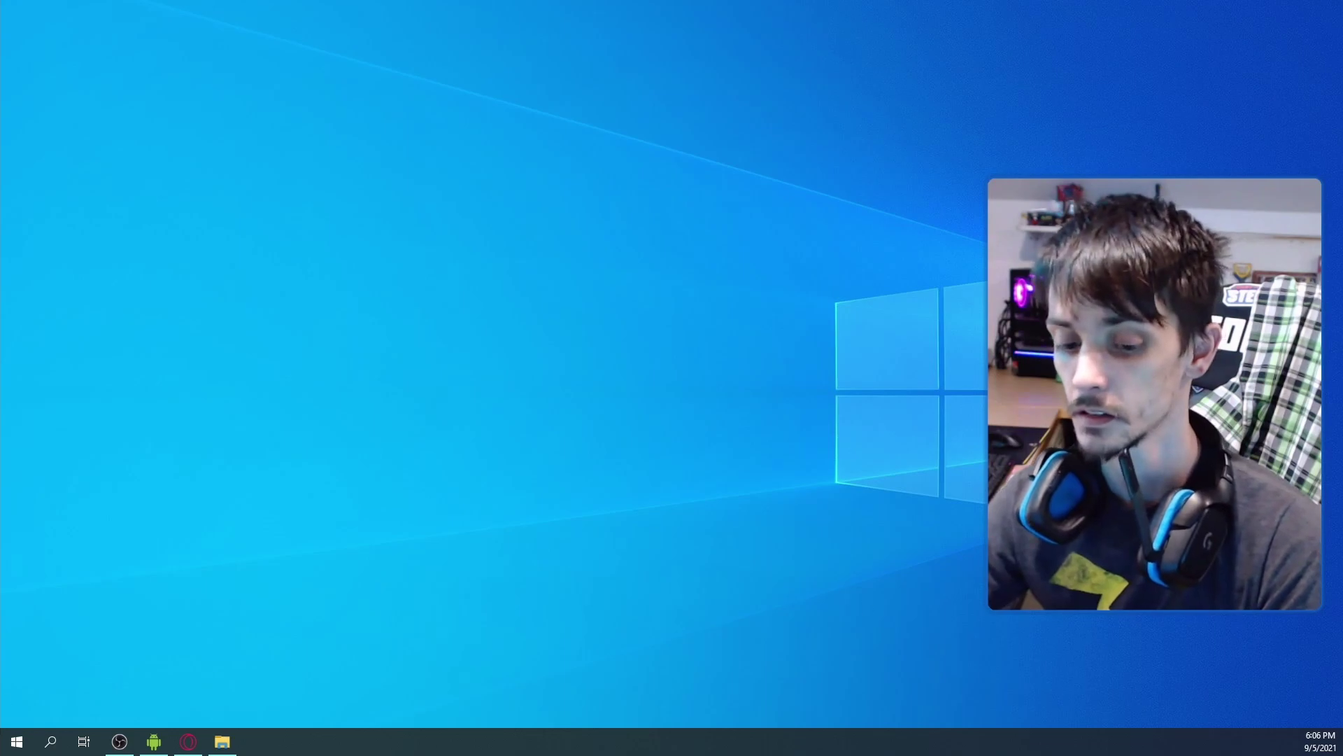
pyautogui.click(15, 742)
pyautogui.write('t')
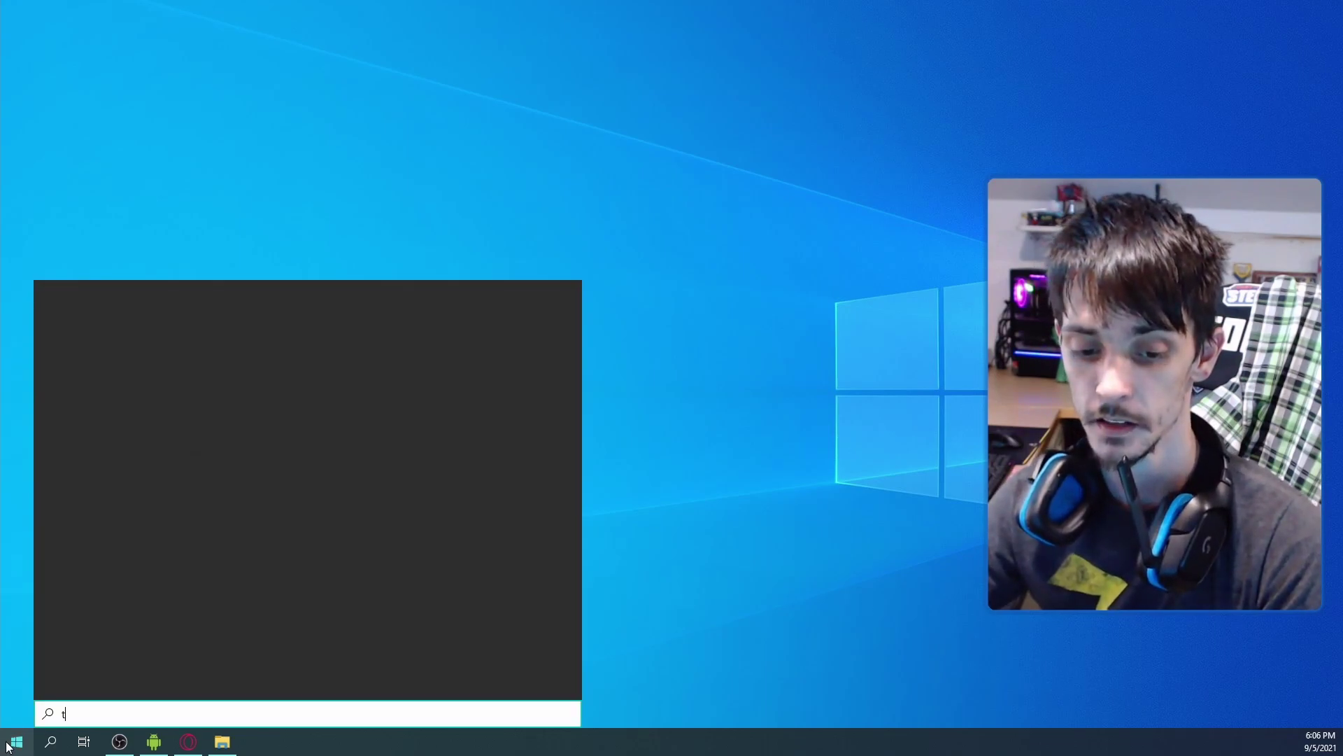
pyautogui.click(133, 368)
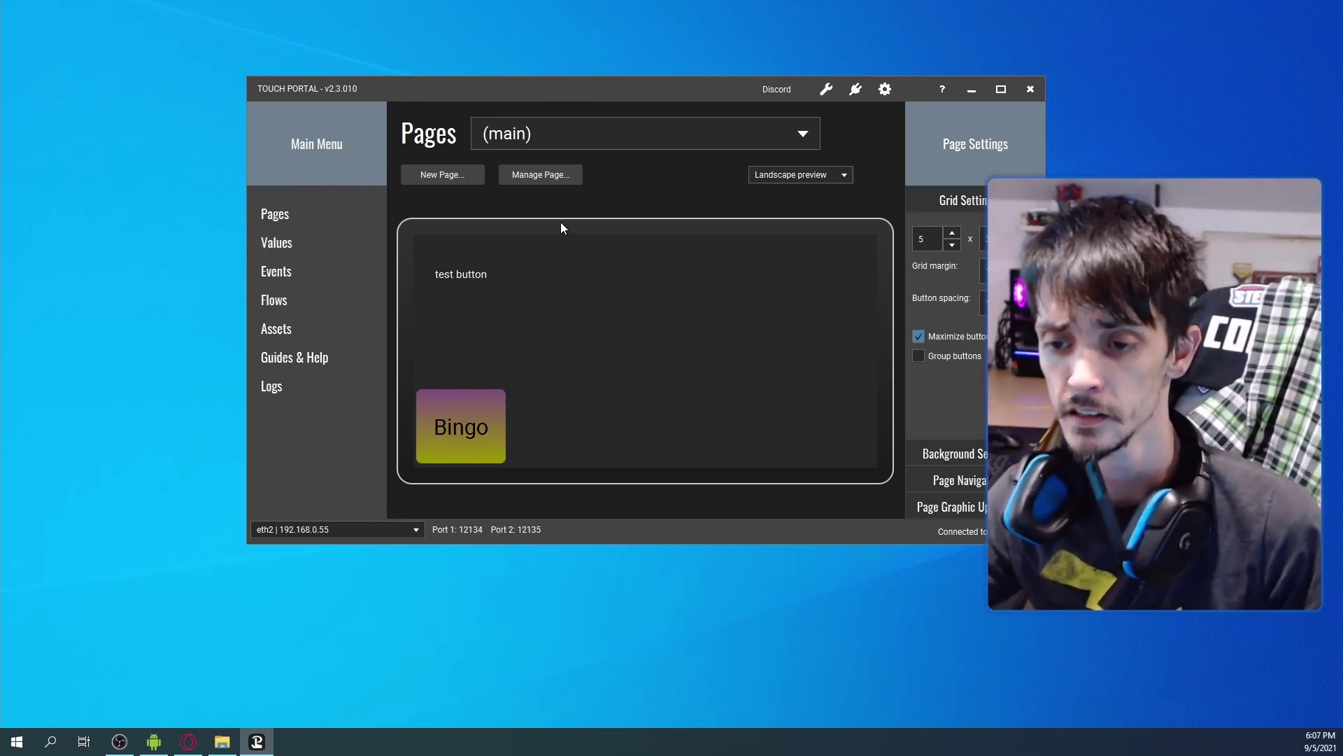
# Step: Create a button beside the test button and add SE | Lists' 'Pick Random Line from TXT File' action
pyautogui.click(550, 271)
pyautogui.click(266, 138)
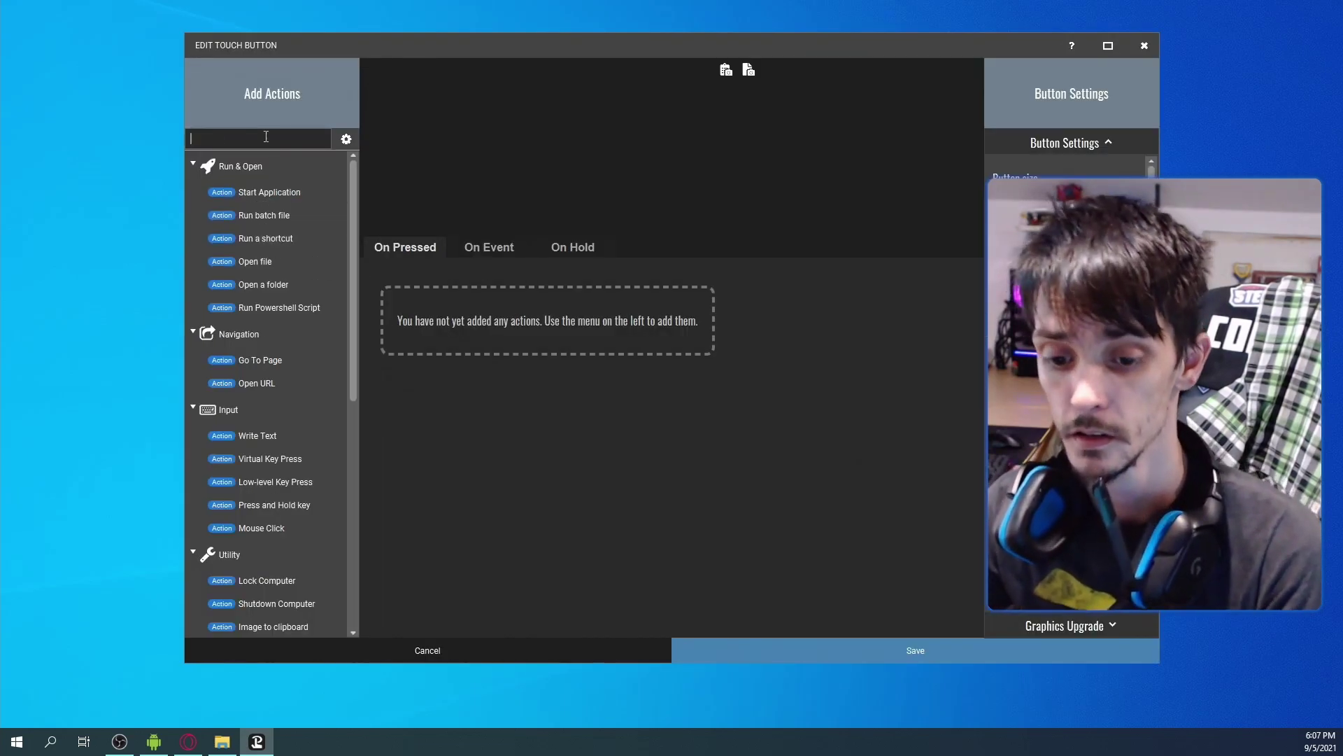
pyautogui.click(191, 164)
pyautogui.click(189, 195)
pyautogui.click(194, 225)
pyautogui.scroll(-4, 232, 335)
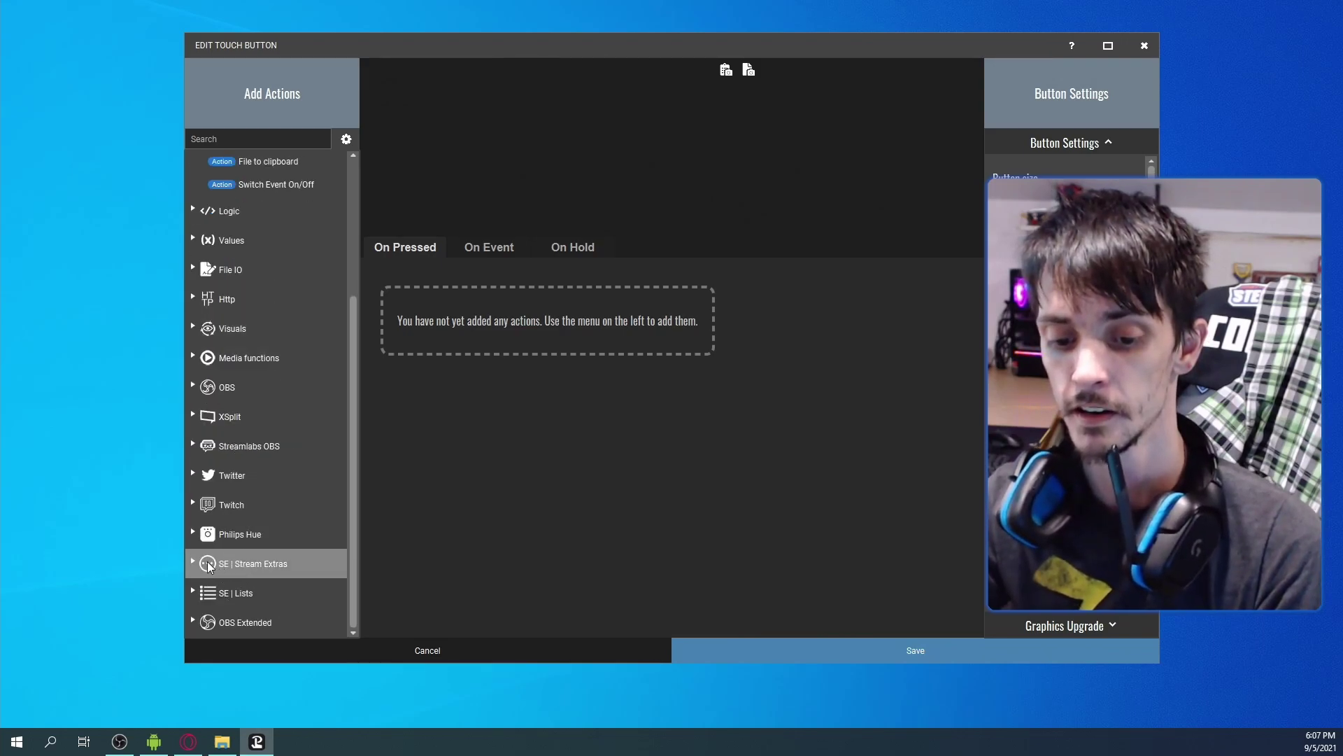
pyautogui.click(197, 565)
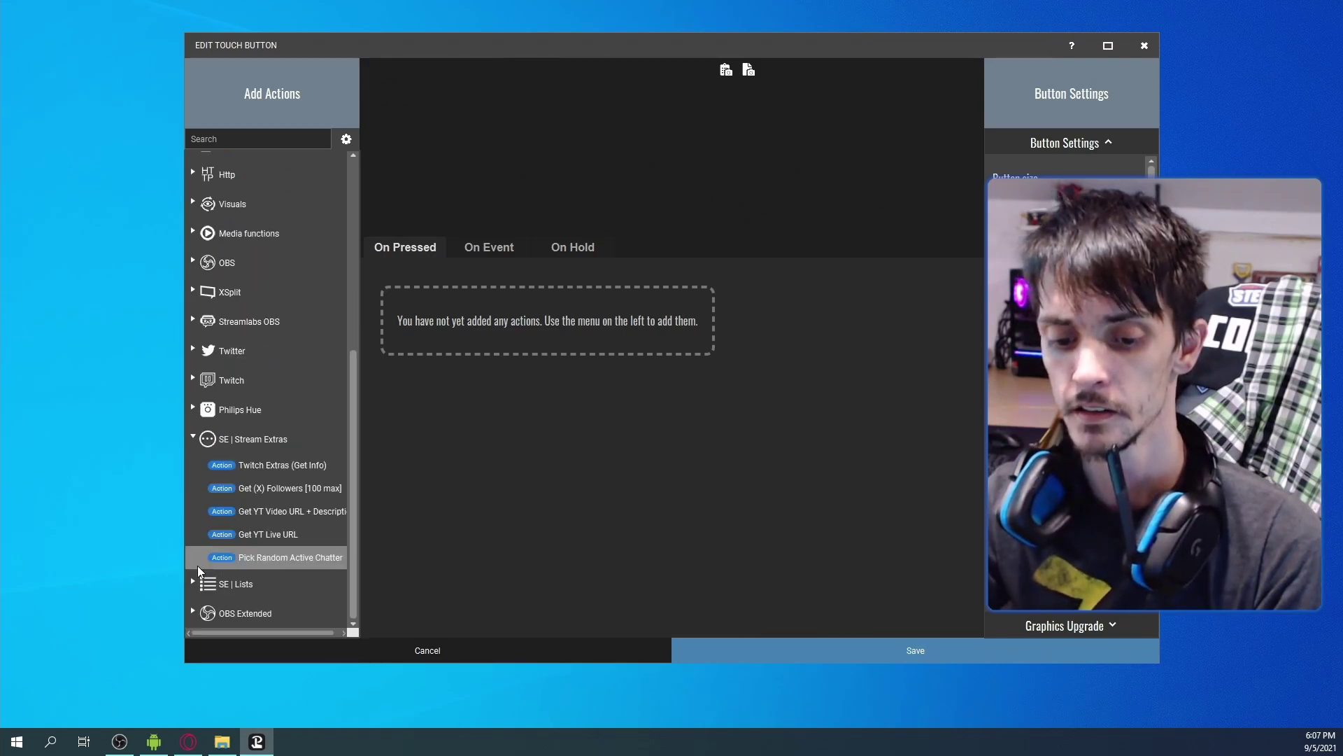
pyautogui.click(198, 441)
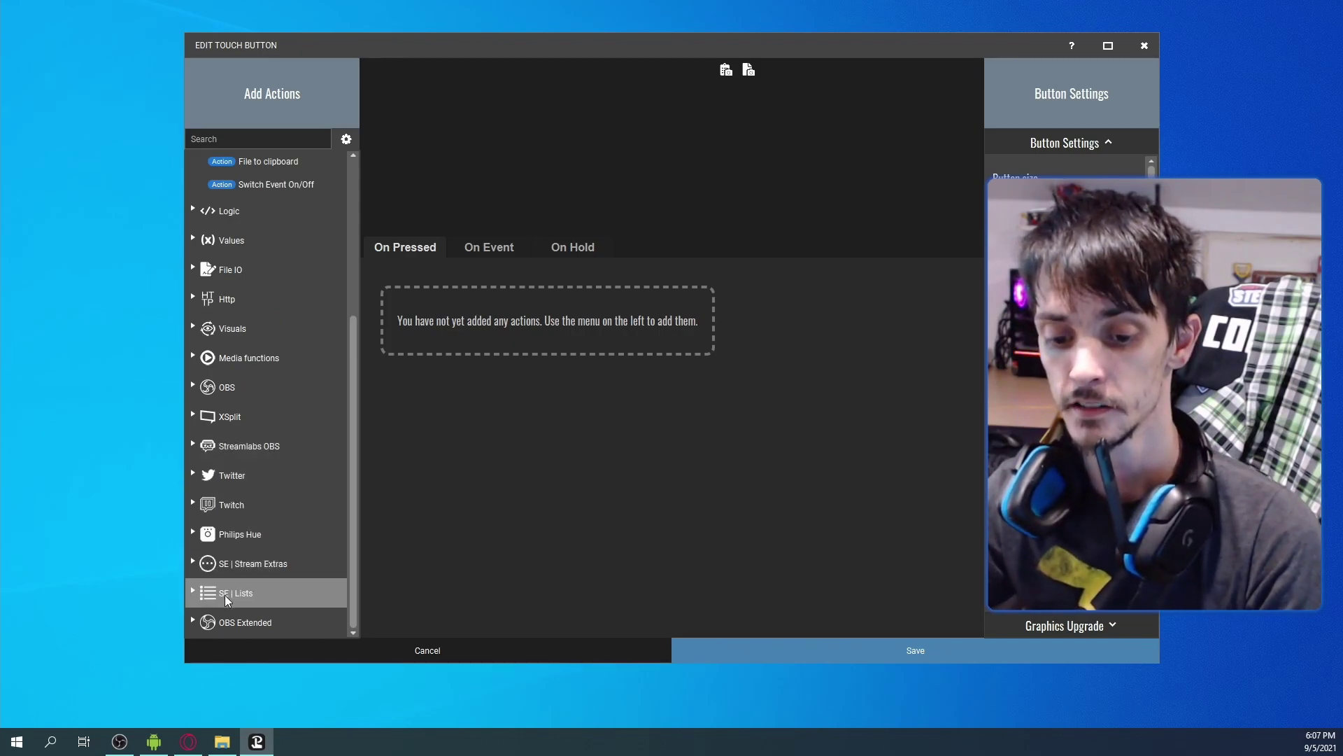
pyautogui.click(201, 564)
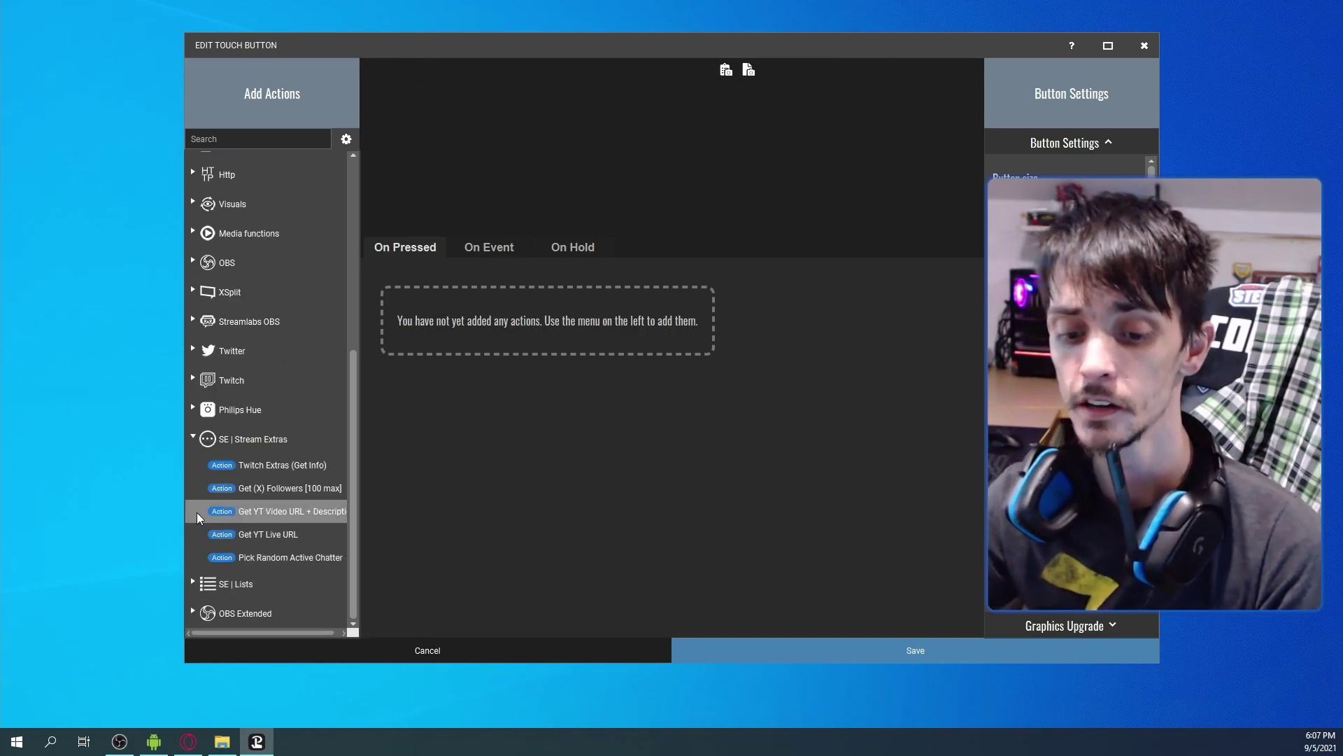
pyautogui.click(193, 439)
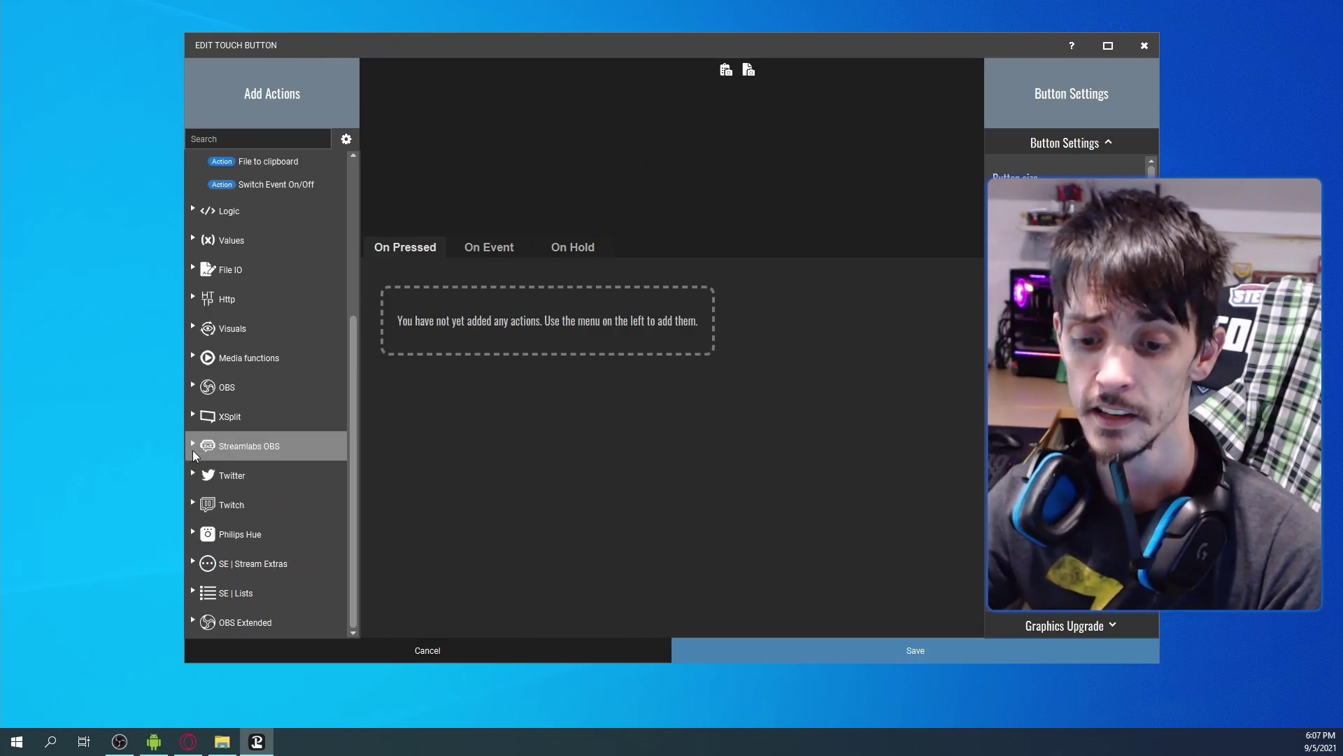
pyautogui.click(203, 590)
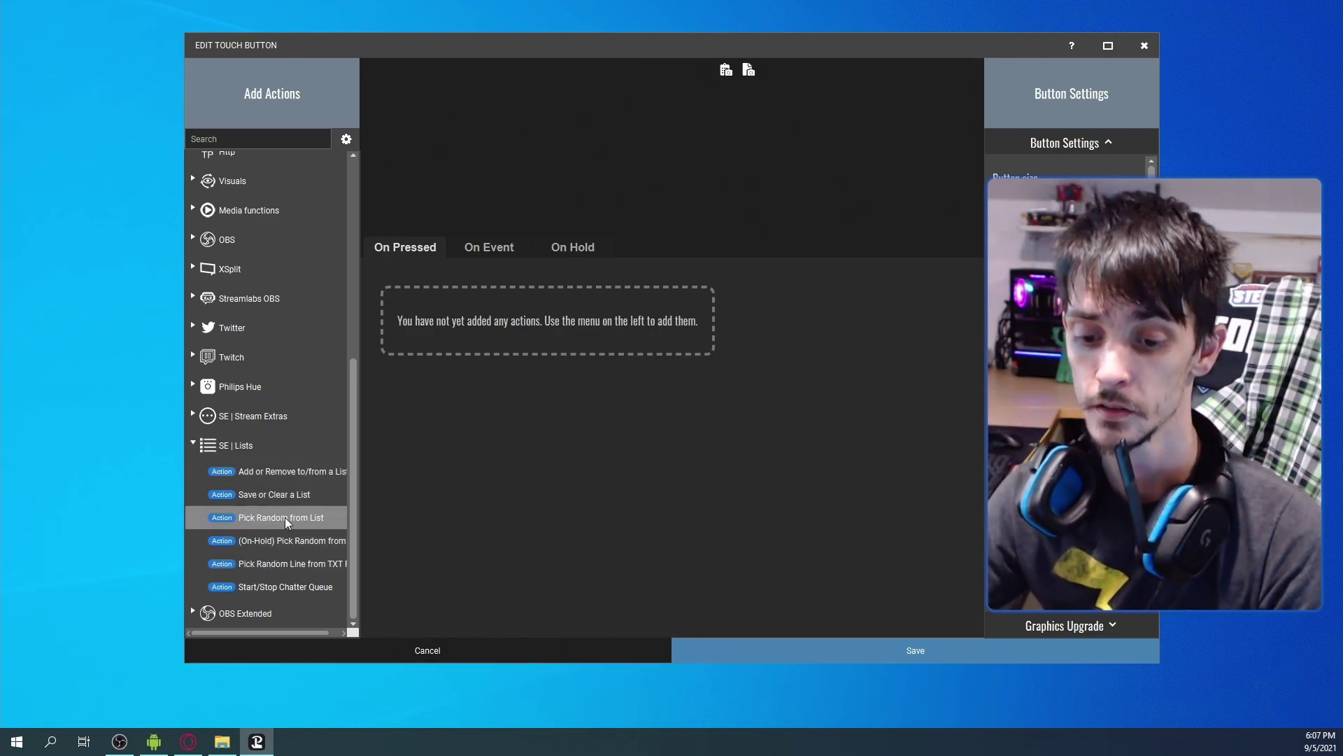
pyautogui.click(283, 563)
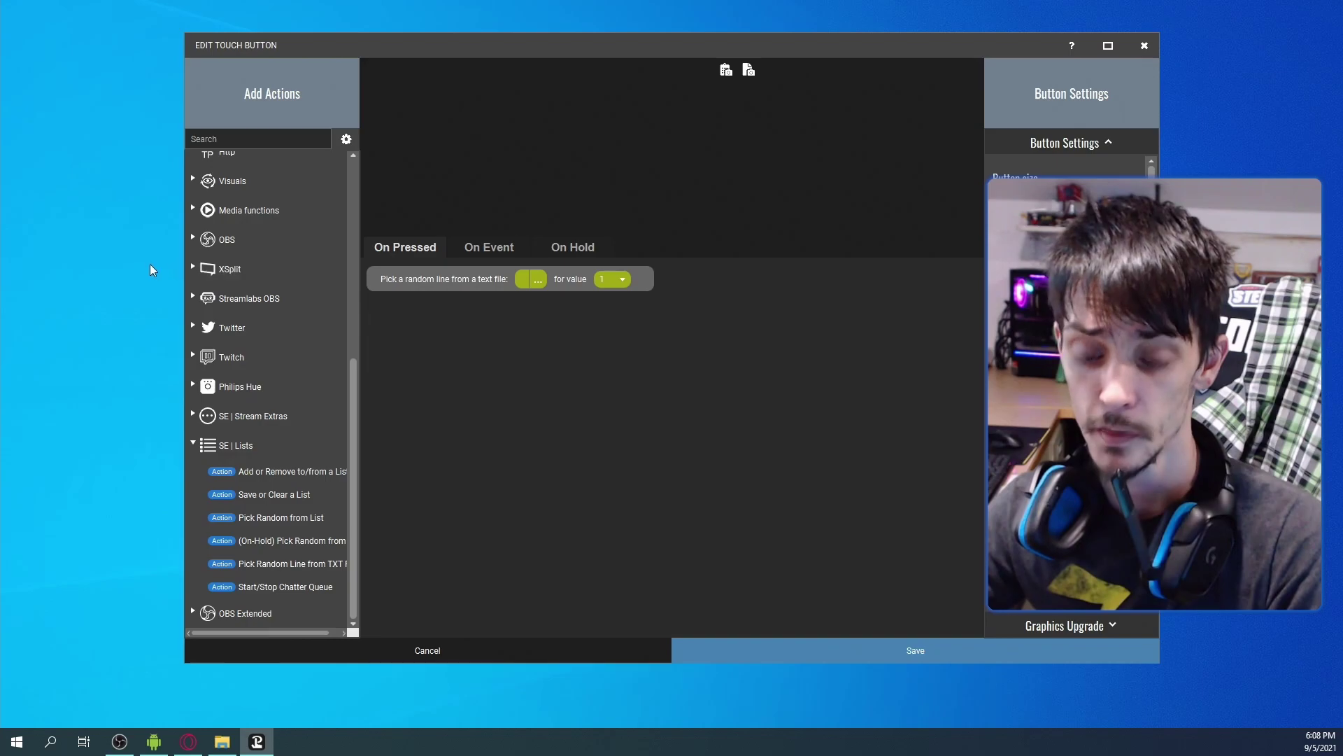
# Step: Create a new text document on the desktop named Test
pyautogui.rightClick(127, 268)
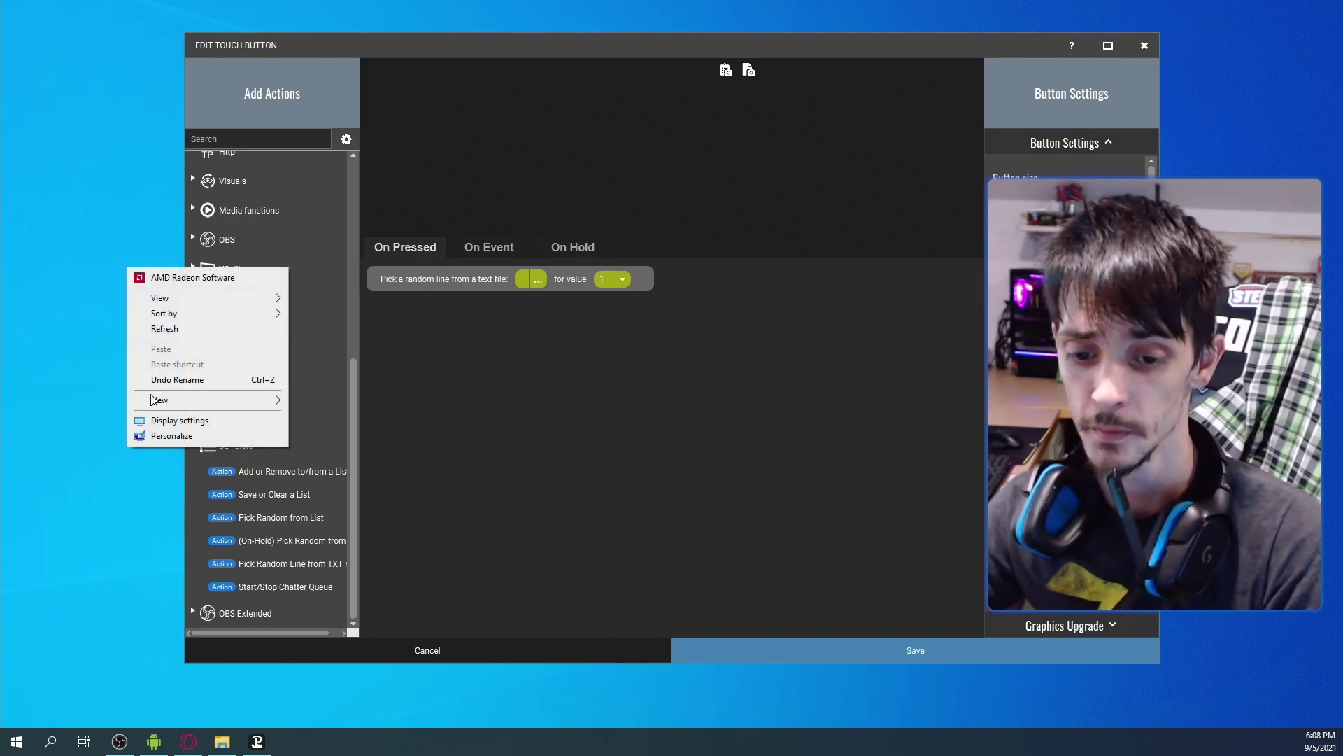
pyautogui.moveTo(153, 400)
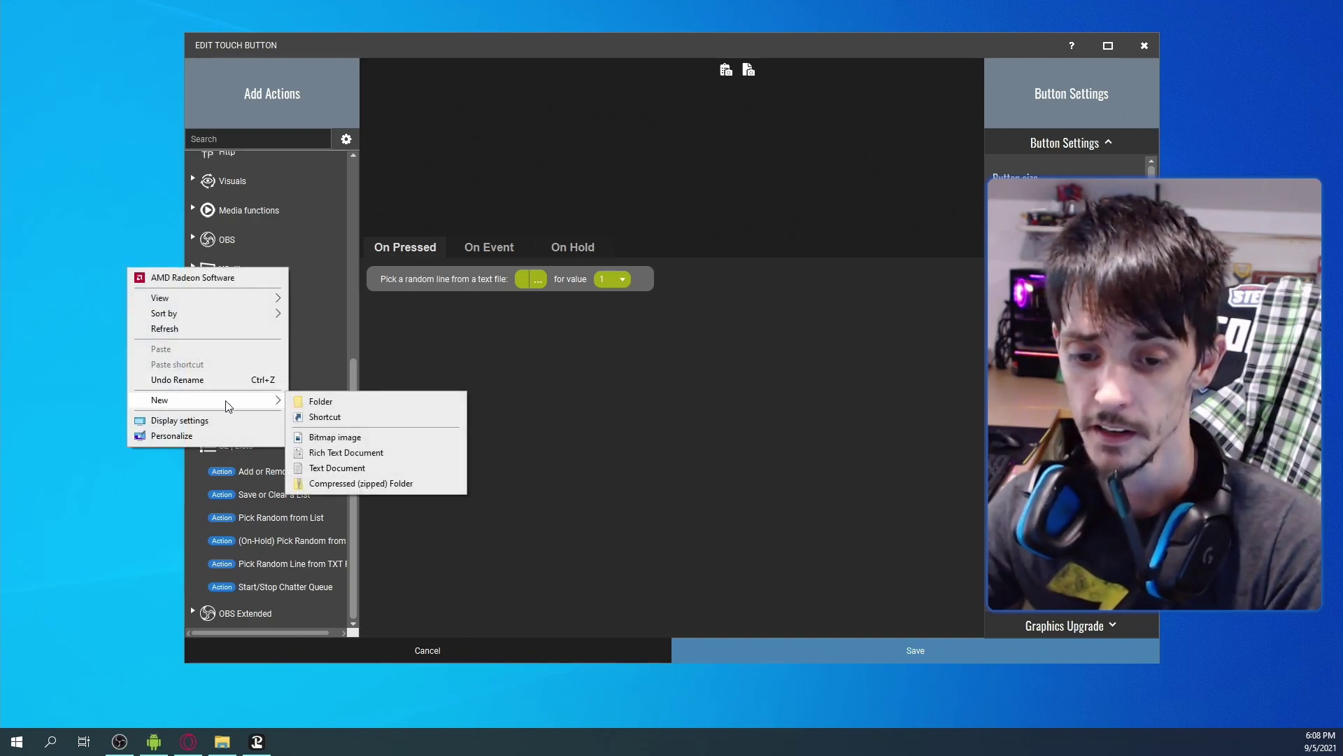
pyautogui.click(330, 467)
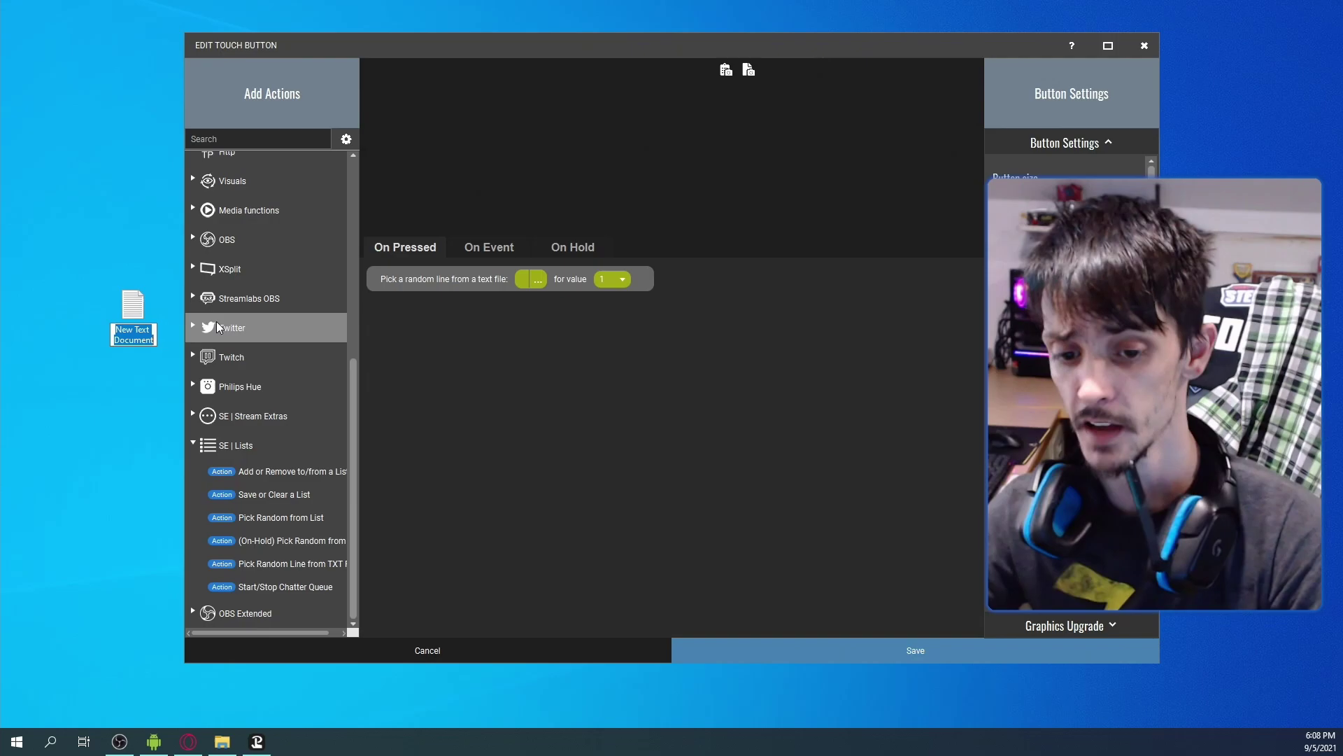
pyautogui.write('Test')
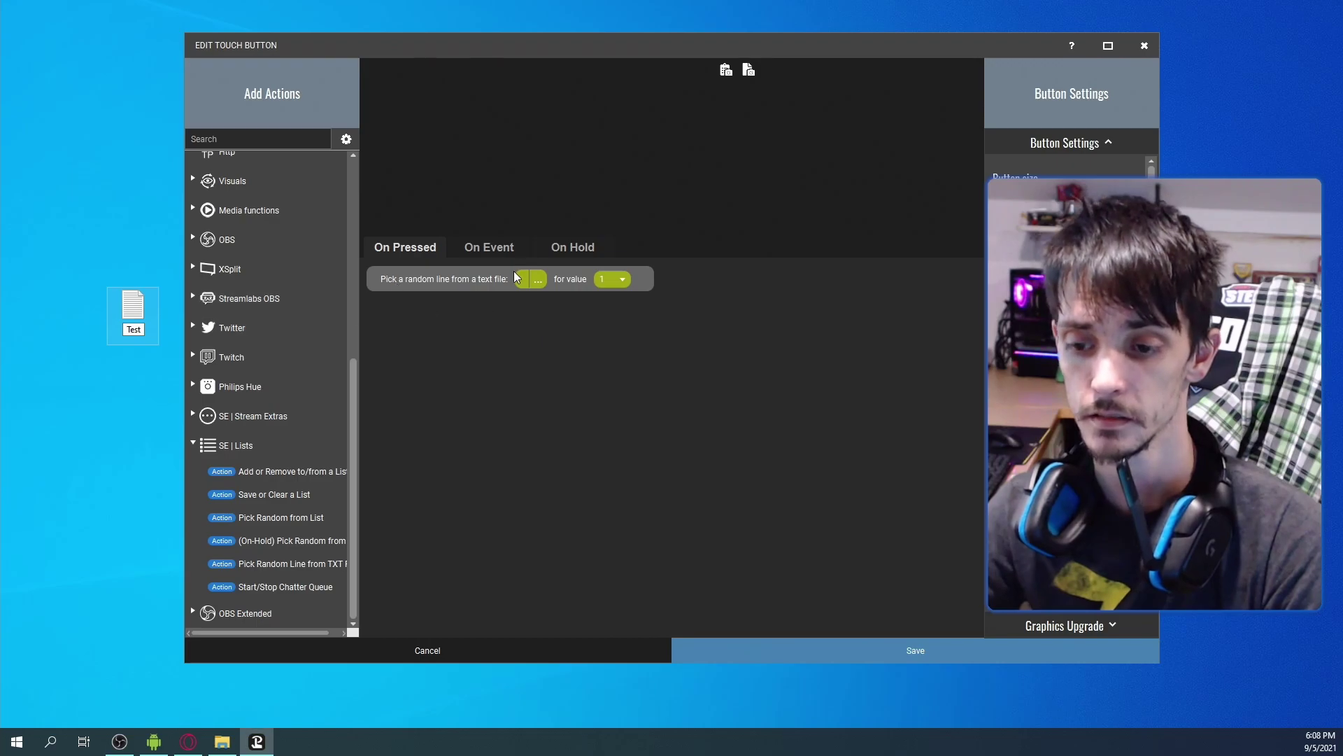
# Step: Point the random-line action at test.txt on the Desktop, keeping value 1
pyautogui.click(536, 278)
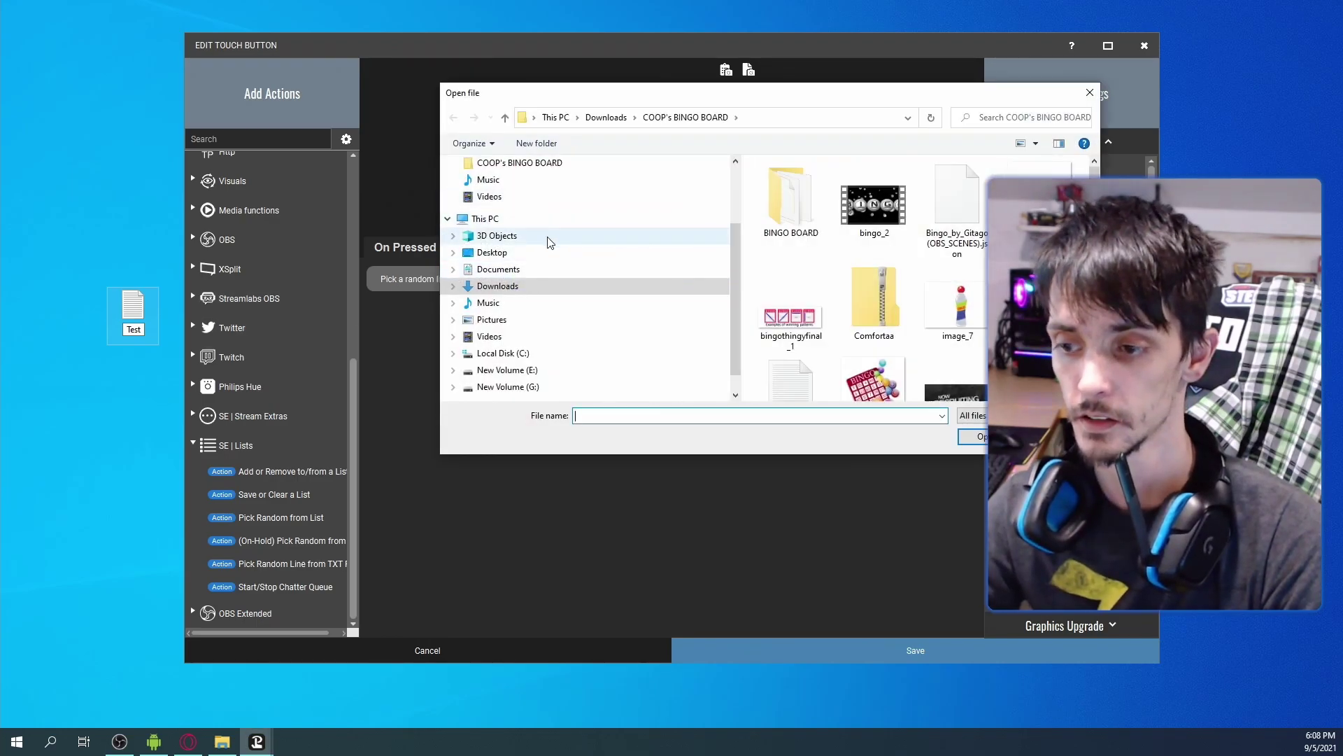
pyautogui.click(490, 253)
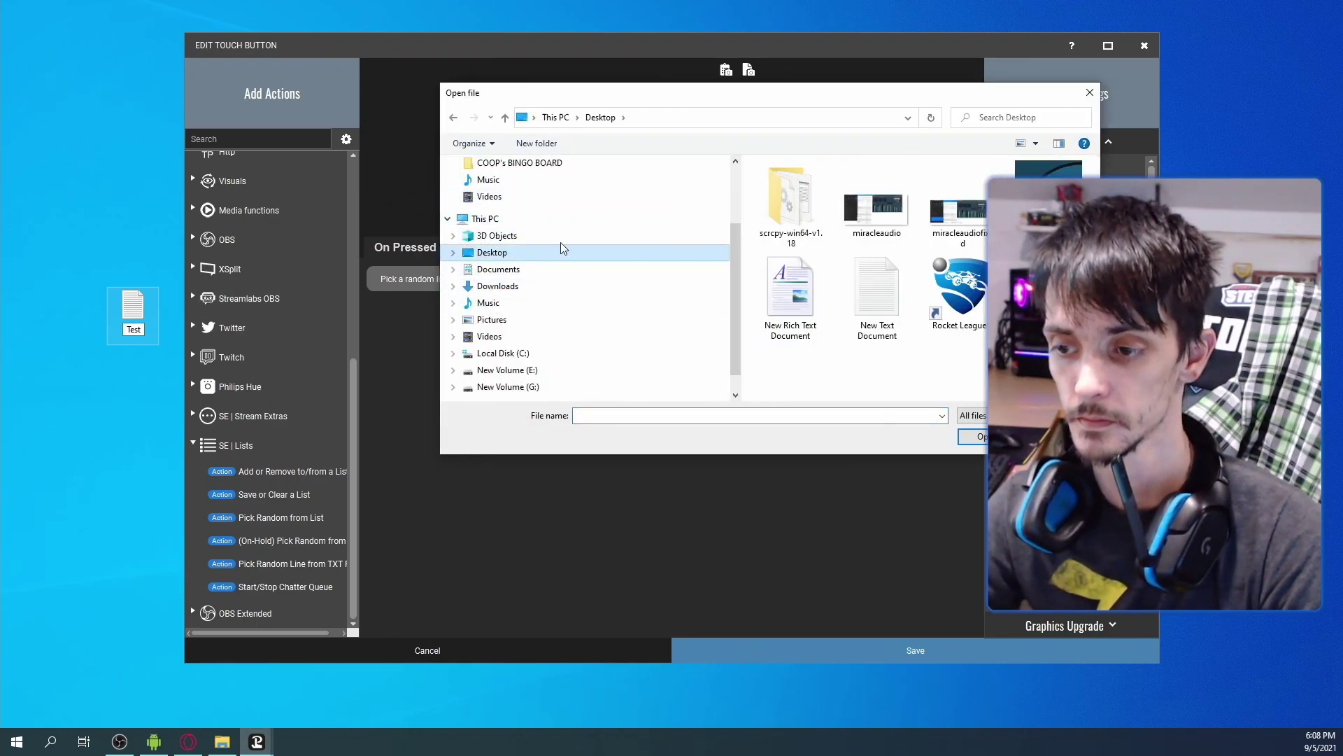
pyautogui.doubleClick(1048, 207)
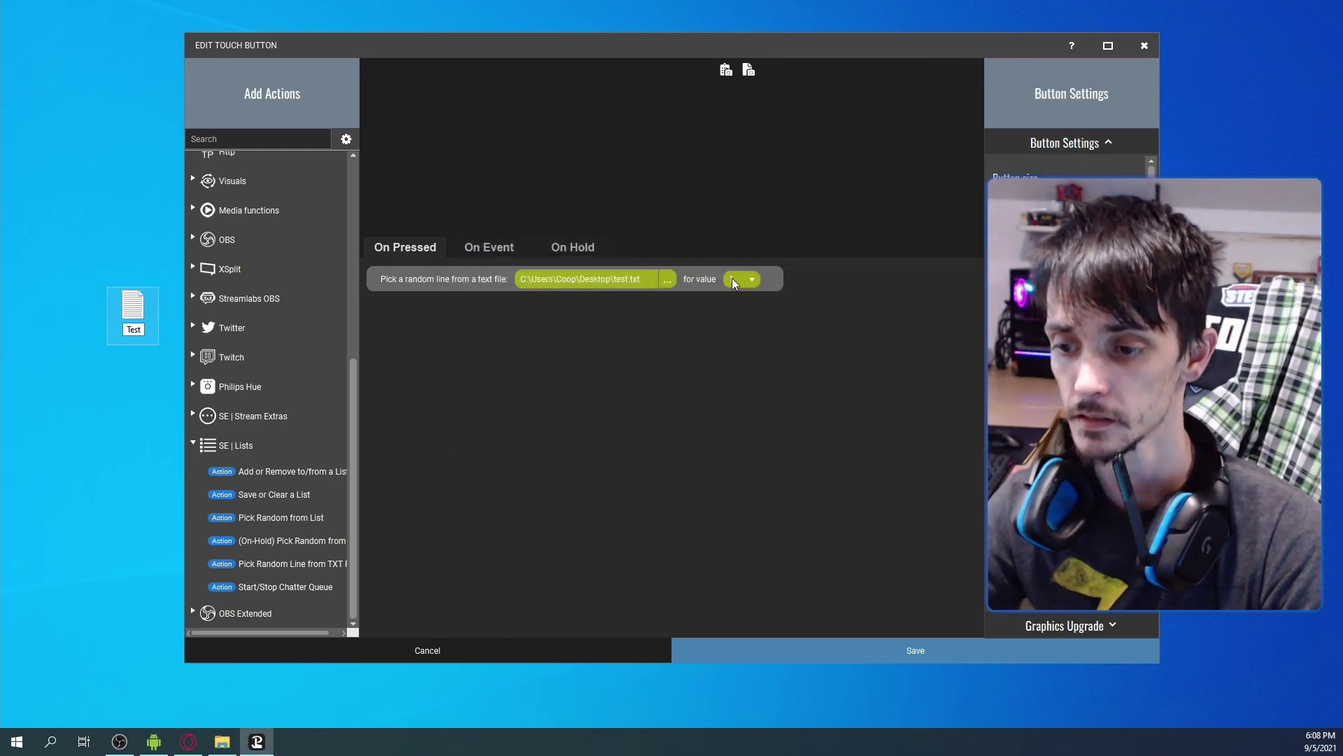
pyautogui.click(748, 281)
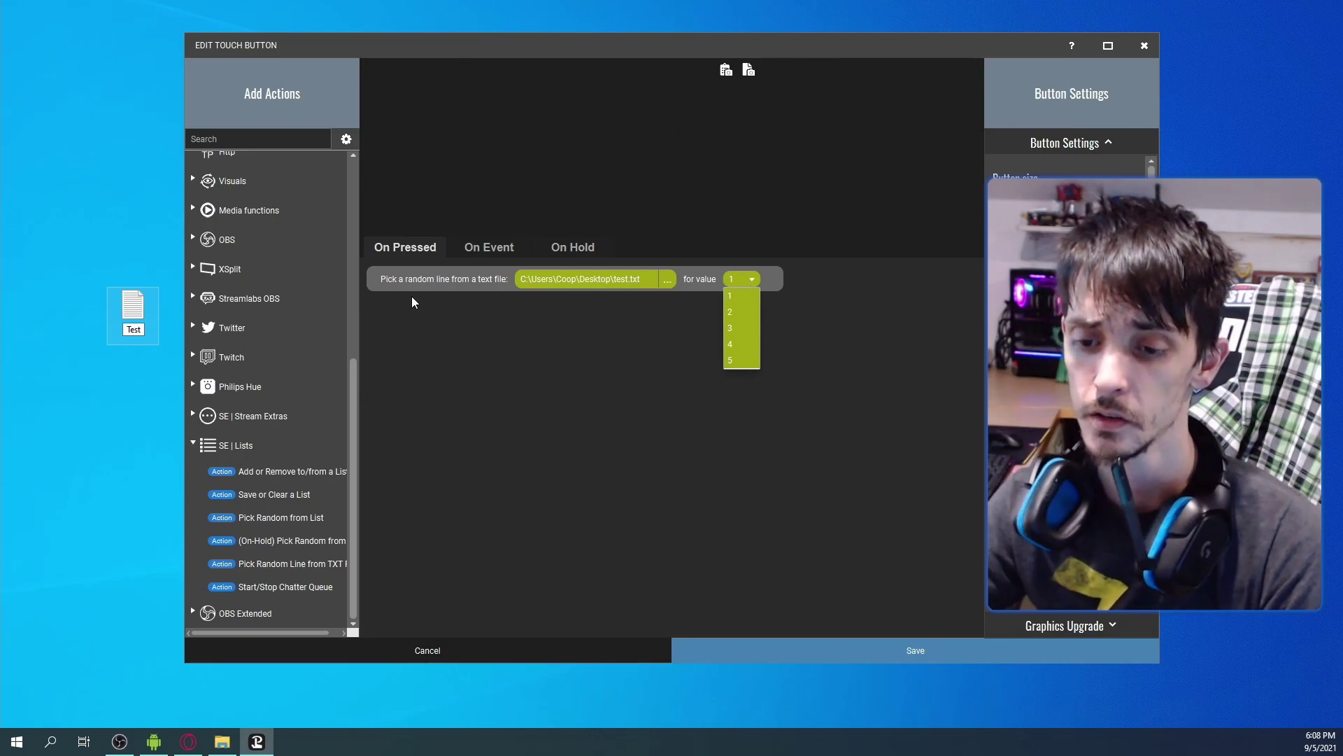
pyautogui.click(419, 280)
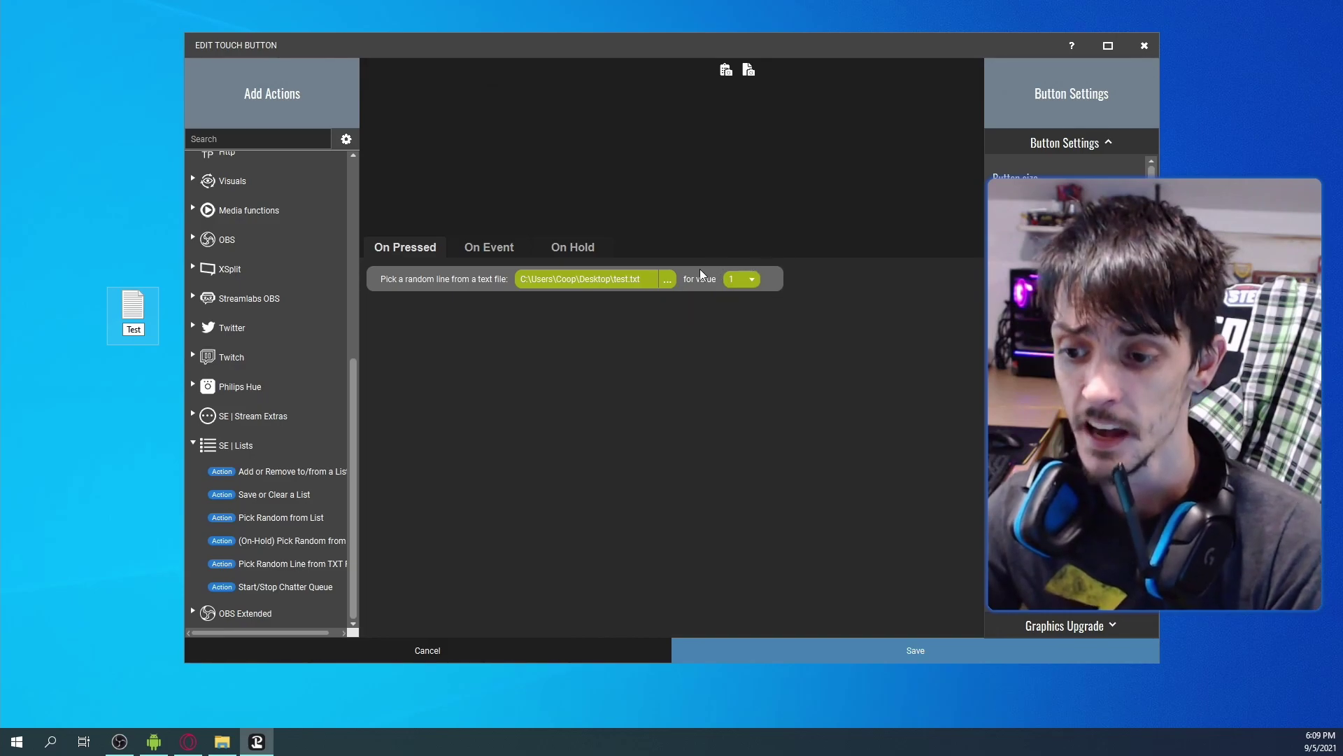
# Step: Save the action, then inspect the test button and an empty slot without making changes
pyautogui.click(761, 652)
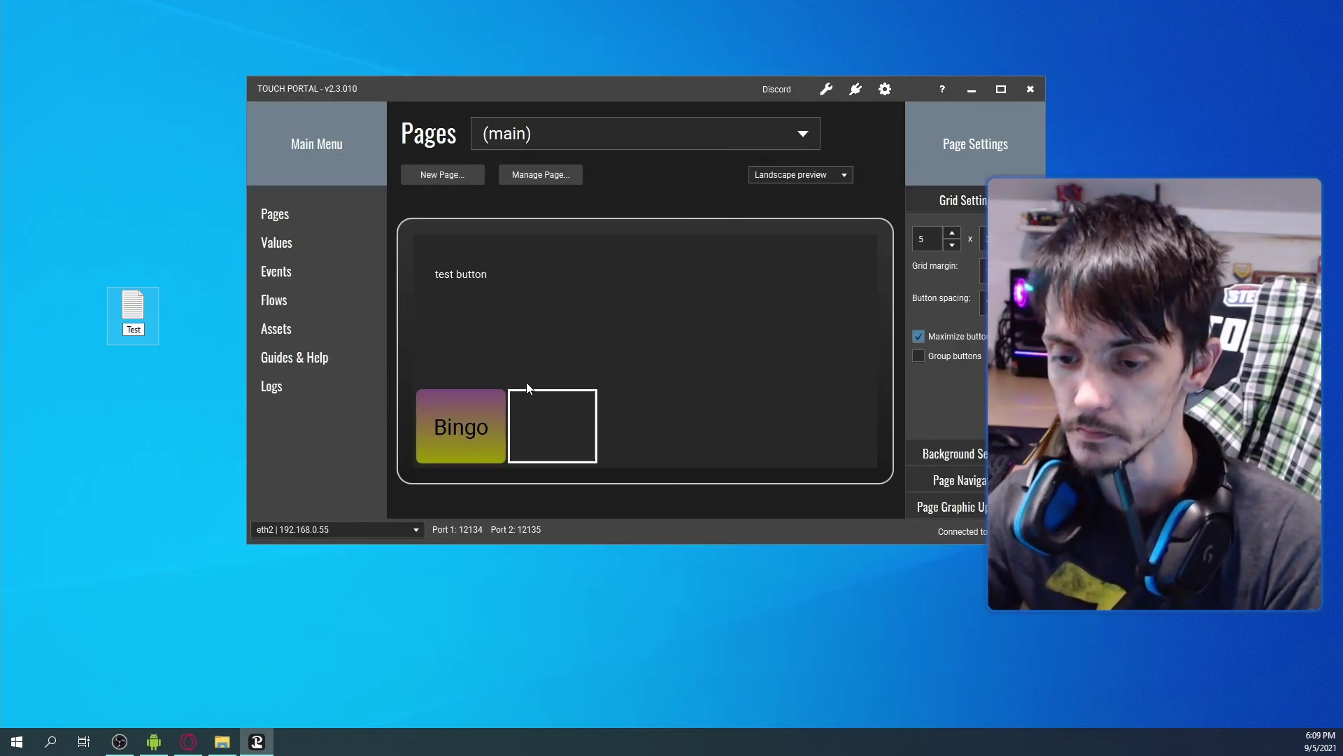
pyautogui.click(478, 277)
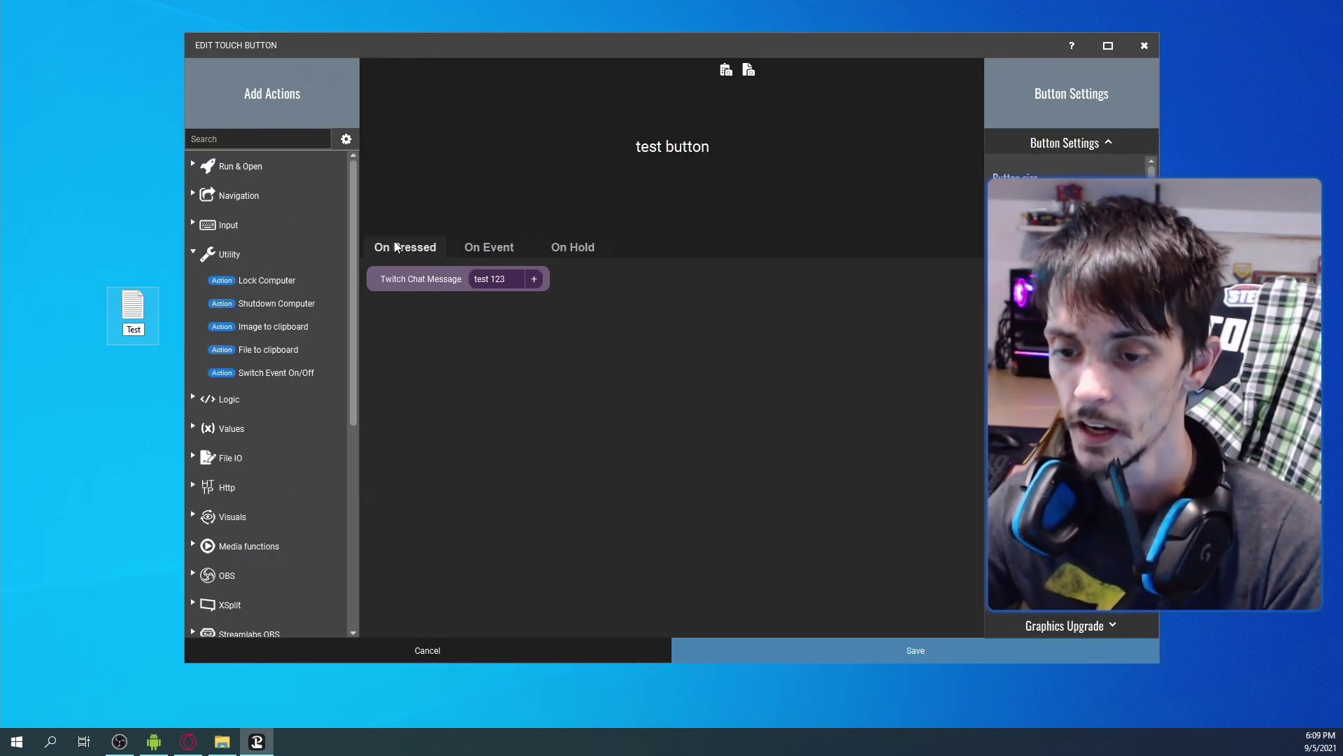
pyautogui.click(465, 654)
pyautogui.click(474, 263)
pyautogui.click(469, 246)
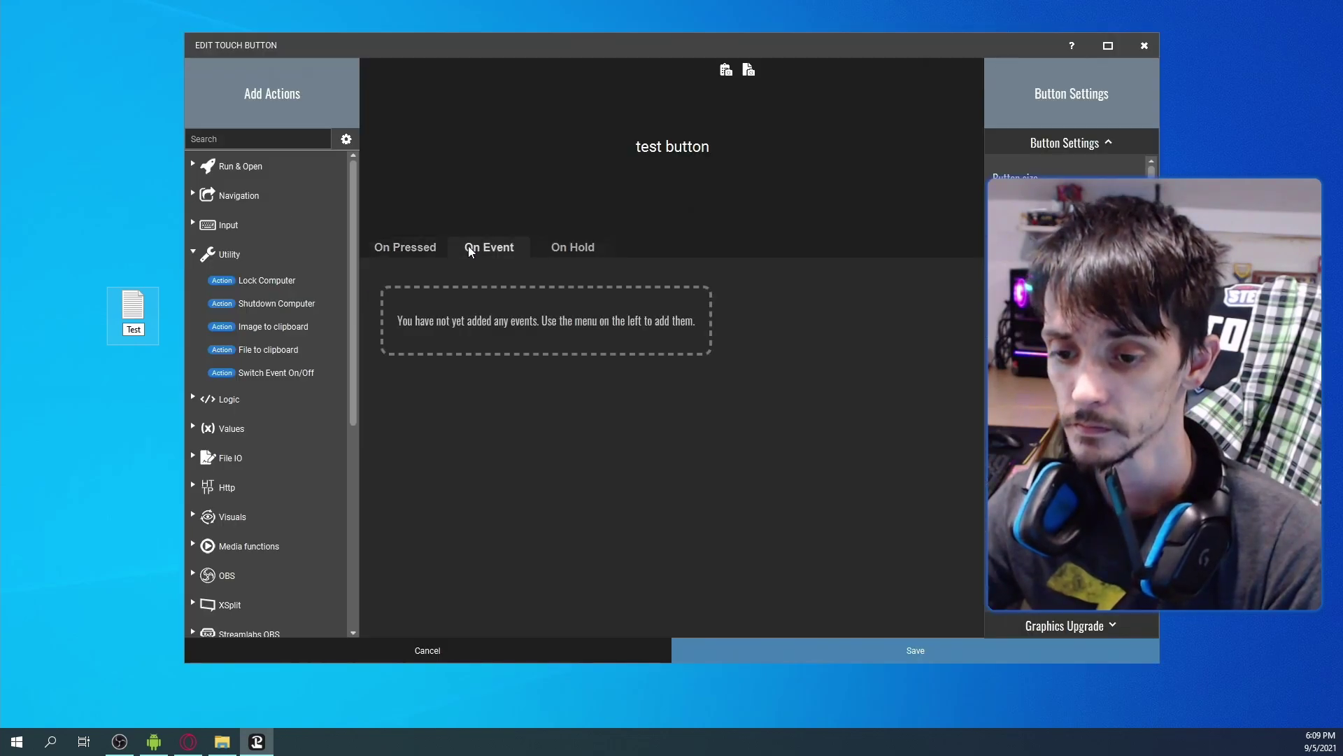
pyautogui.click(434, 651)
pyautogui.click(488, 331)
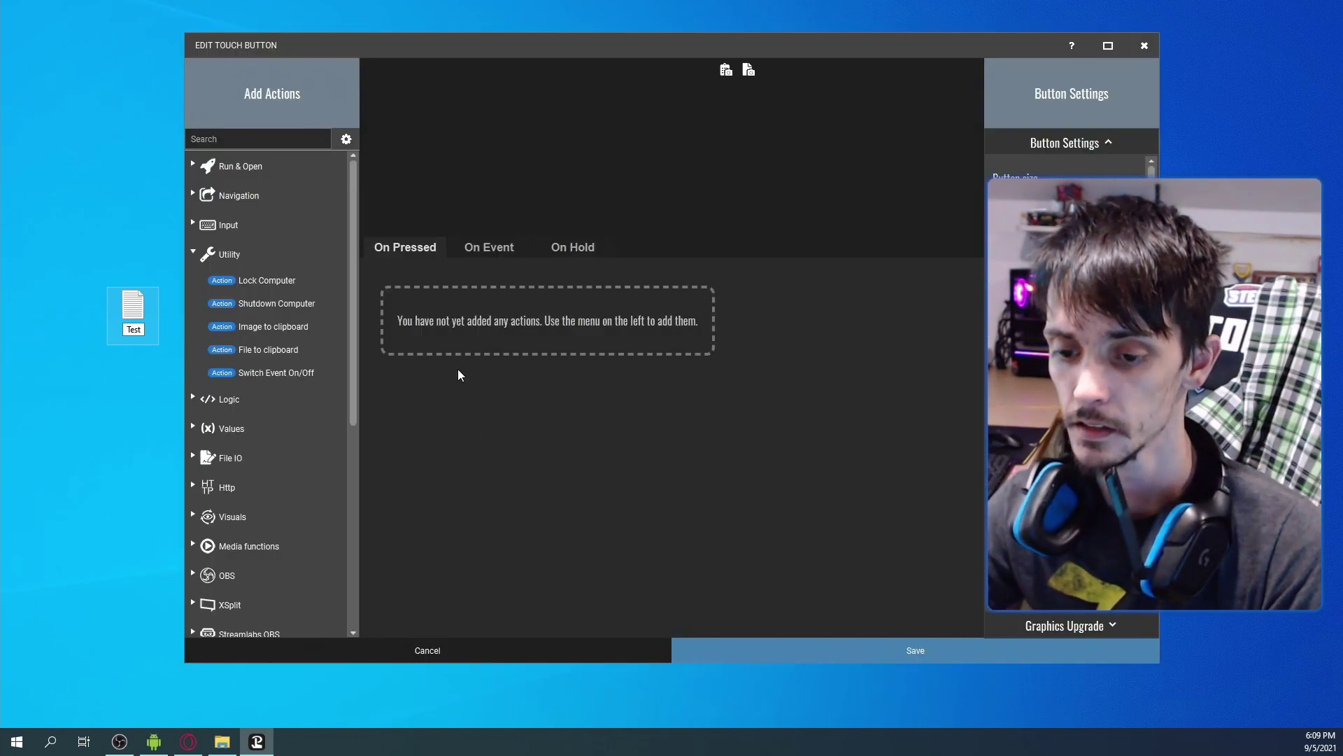
pyautogui.click(468, 653)
pyautogui.click(604, 250)
pyautogui.click(422, 646)
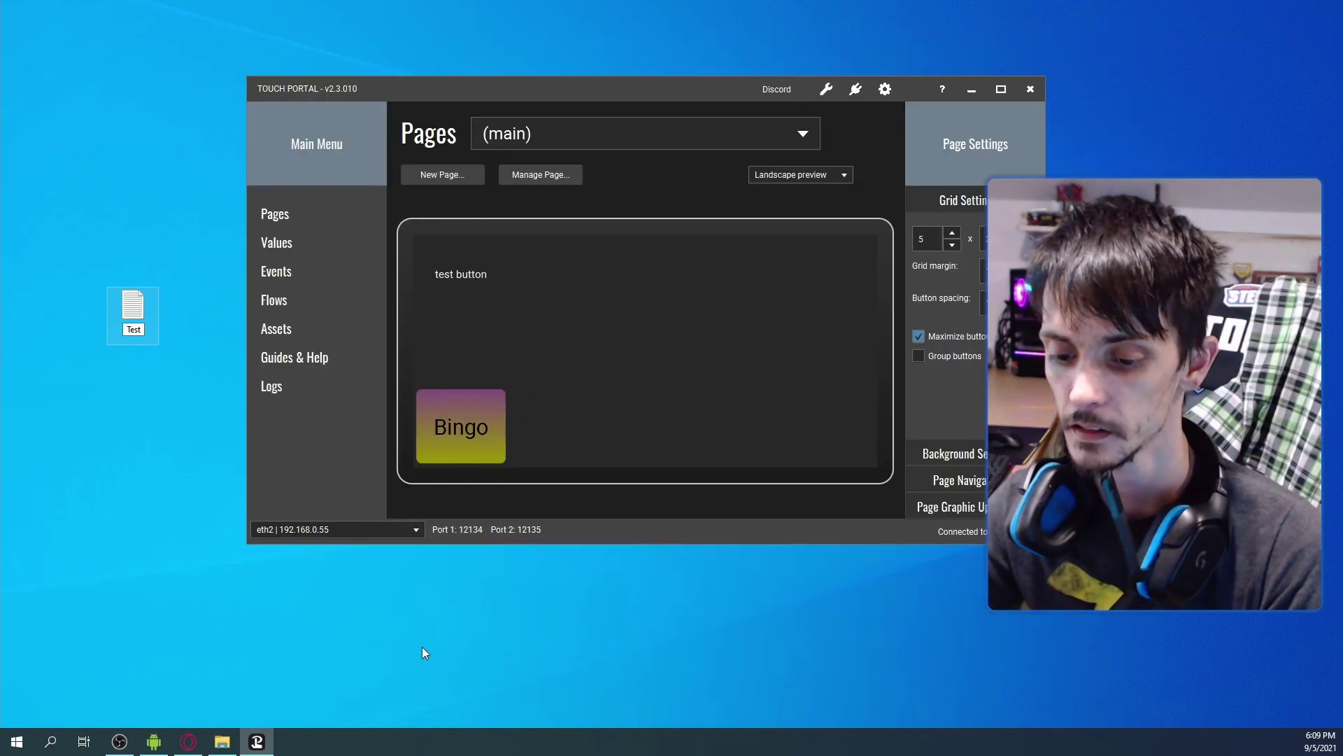
# Step: Title the new button 'Pick Random from File', save it, and reopen it for editing
pyautogui.click(559, 282)
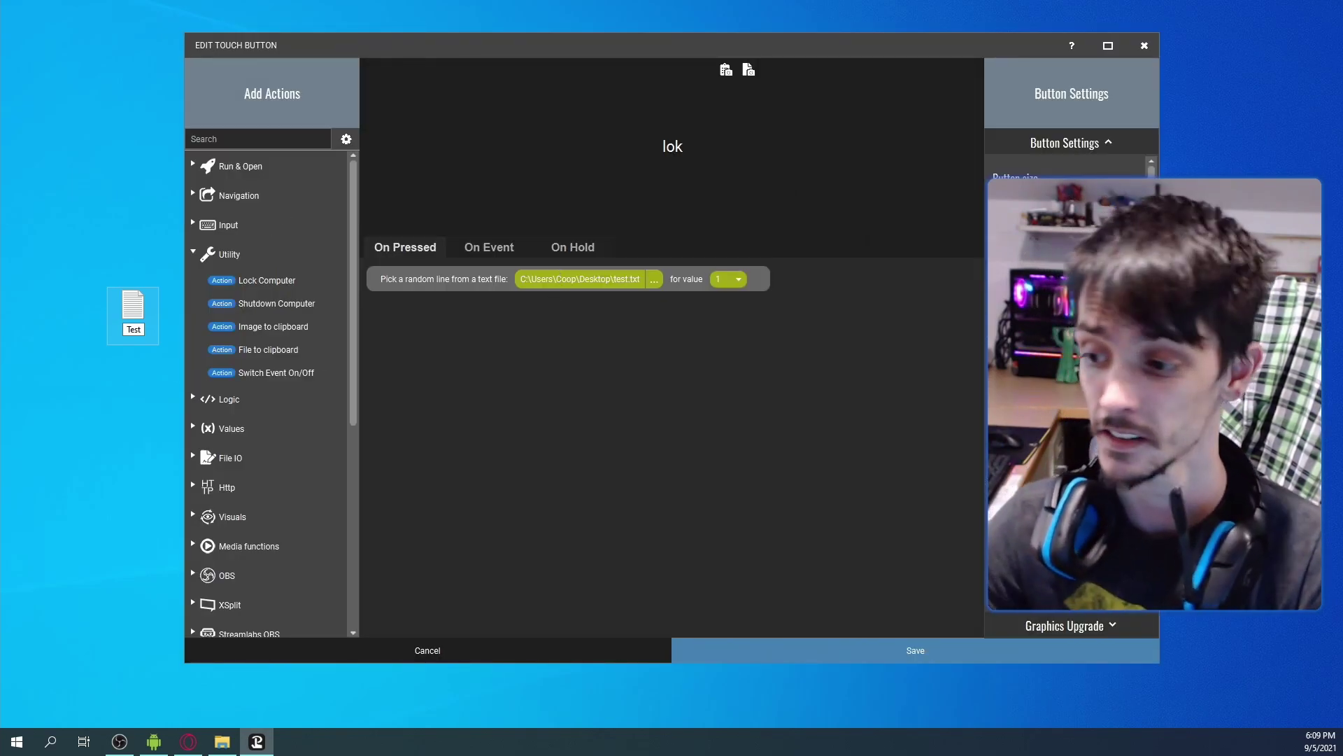
pyautogui.write('a')
pyautogui.press('BackSpace')
pyautogui.press('BackSpace')
pyautogui.press('BackSpace')
pyautogui.press('BackSpace')
pyautogui.write('Pick')
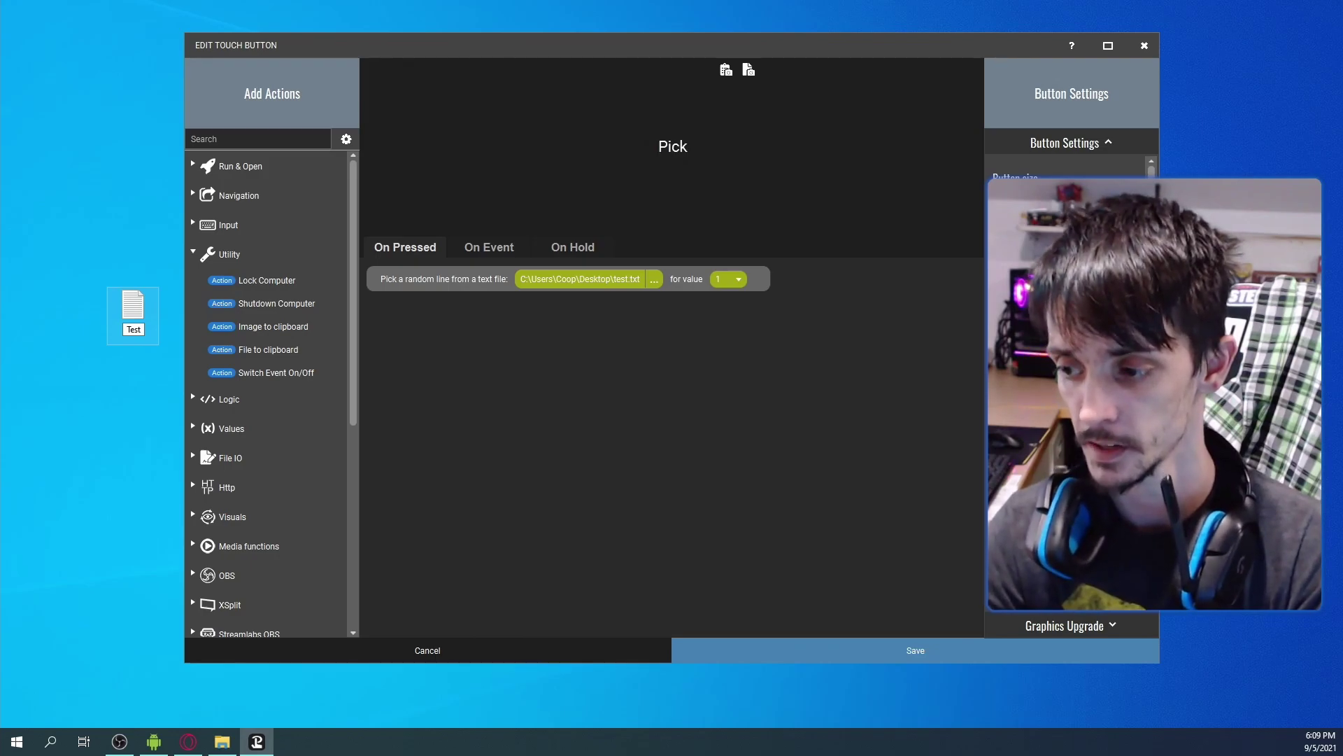
pyautogui.write(' Random from')
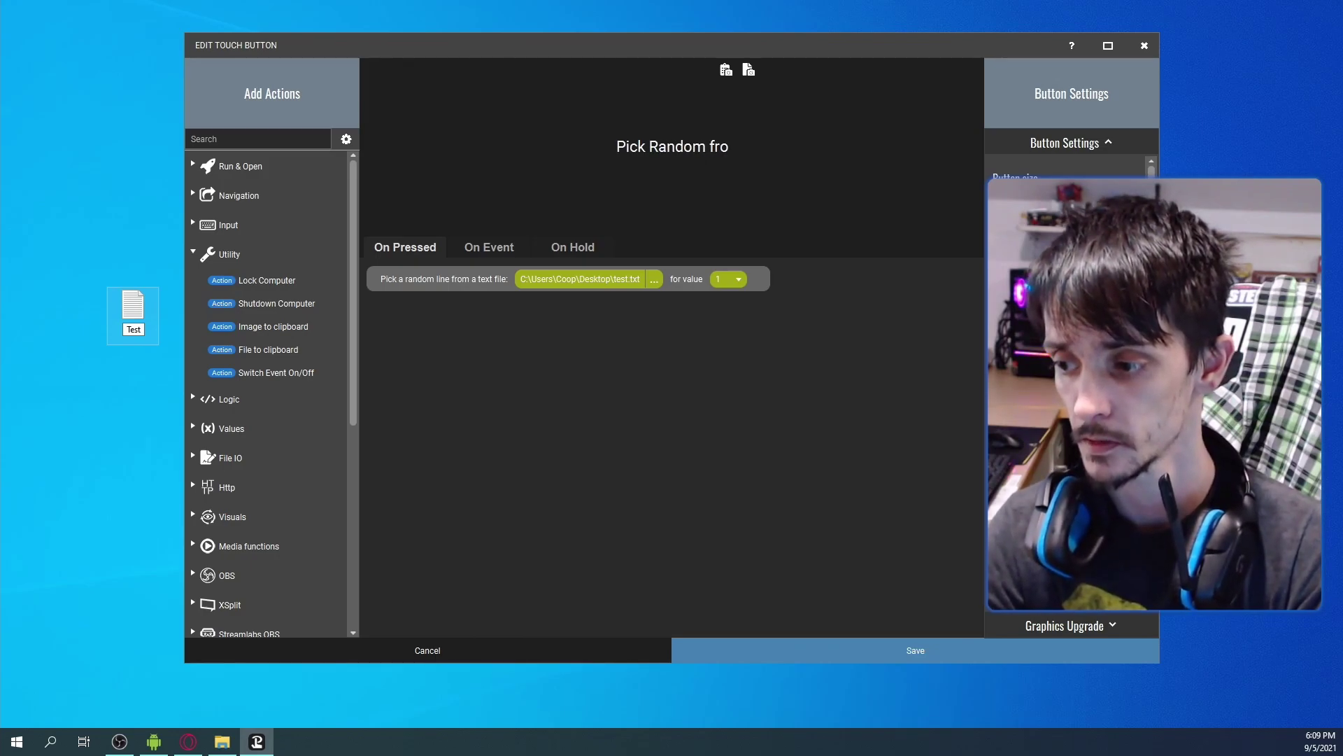
pyautogui.click(693, 650)
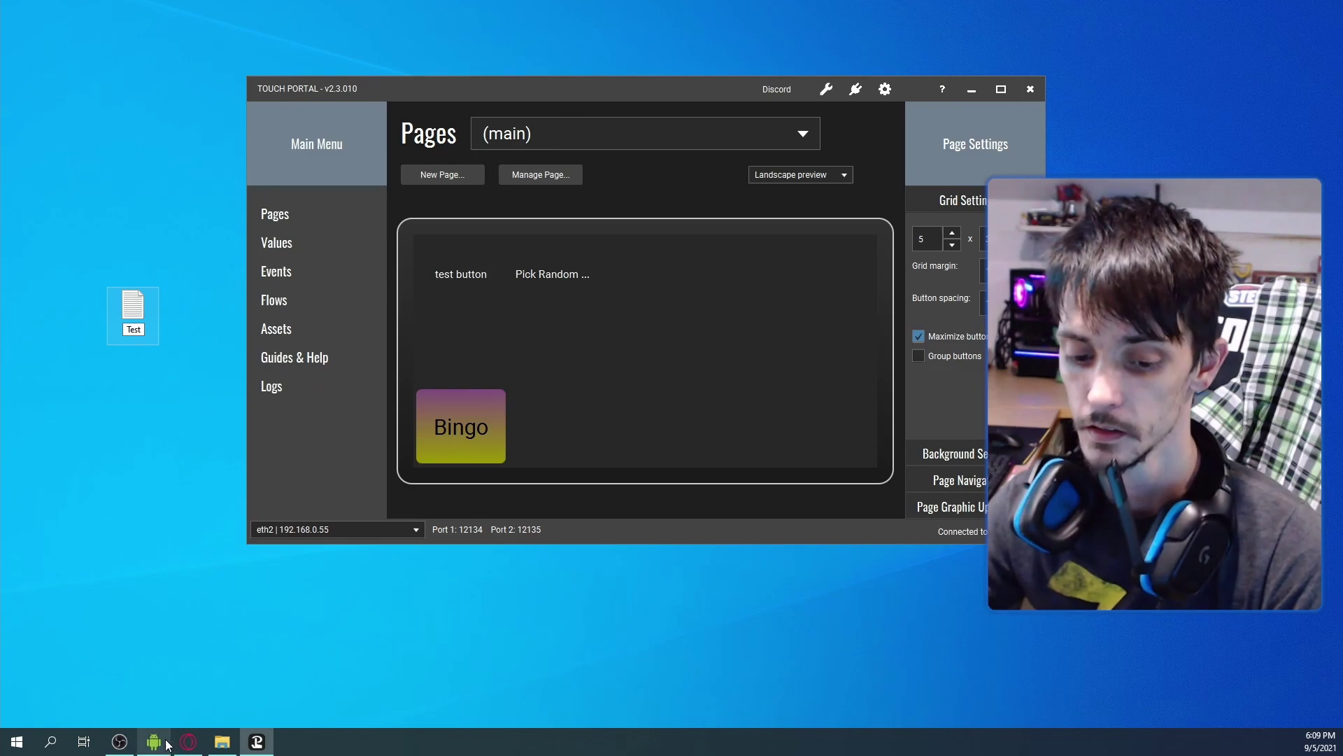
pyautogui.doubleClick(544, 275)
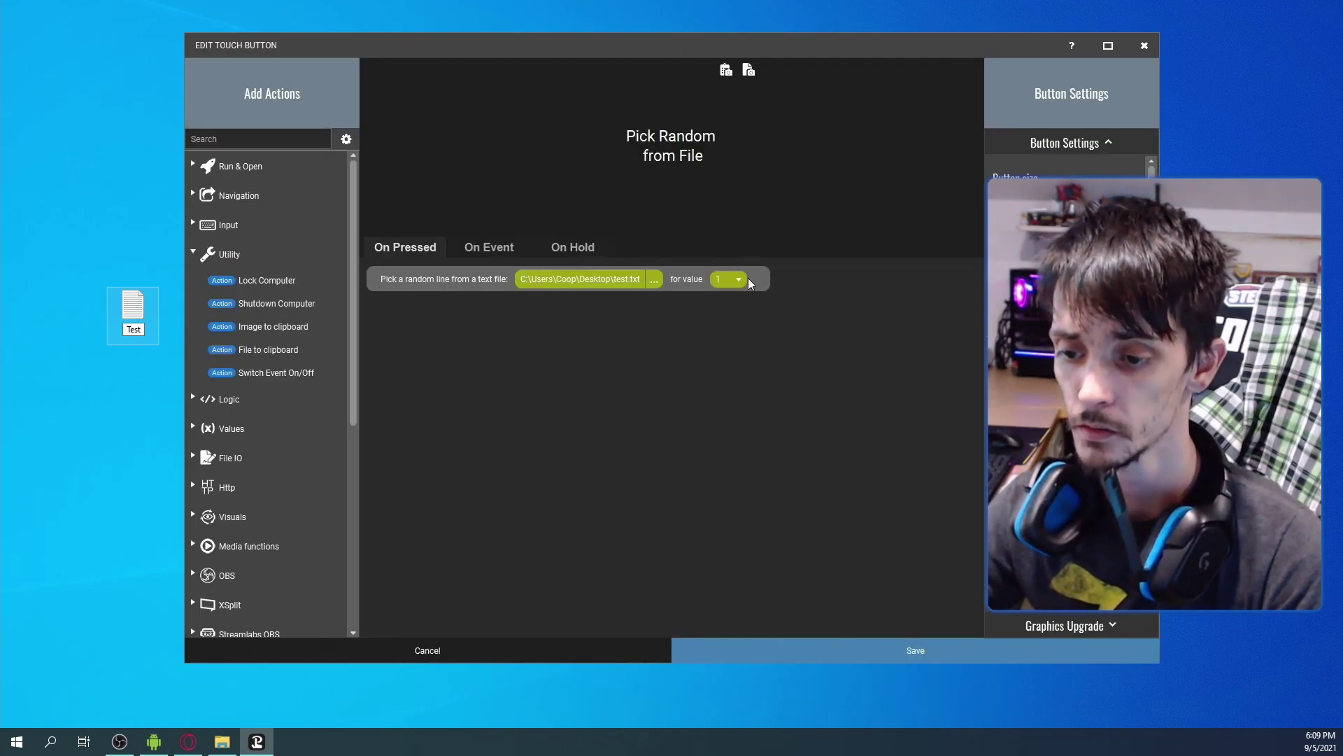
# Step: Add a Dynamic Text Updater event to the button via a 'dyn' search
pyautogui.click(485, 256)
pyautogui.click(195, 147)
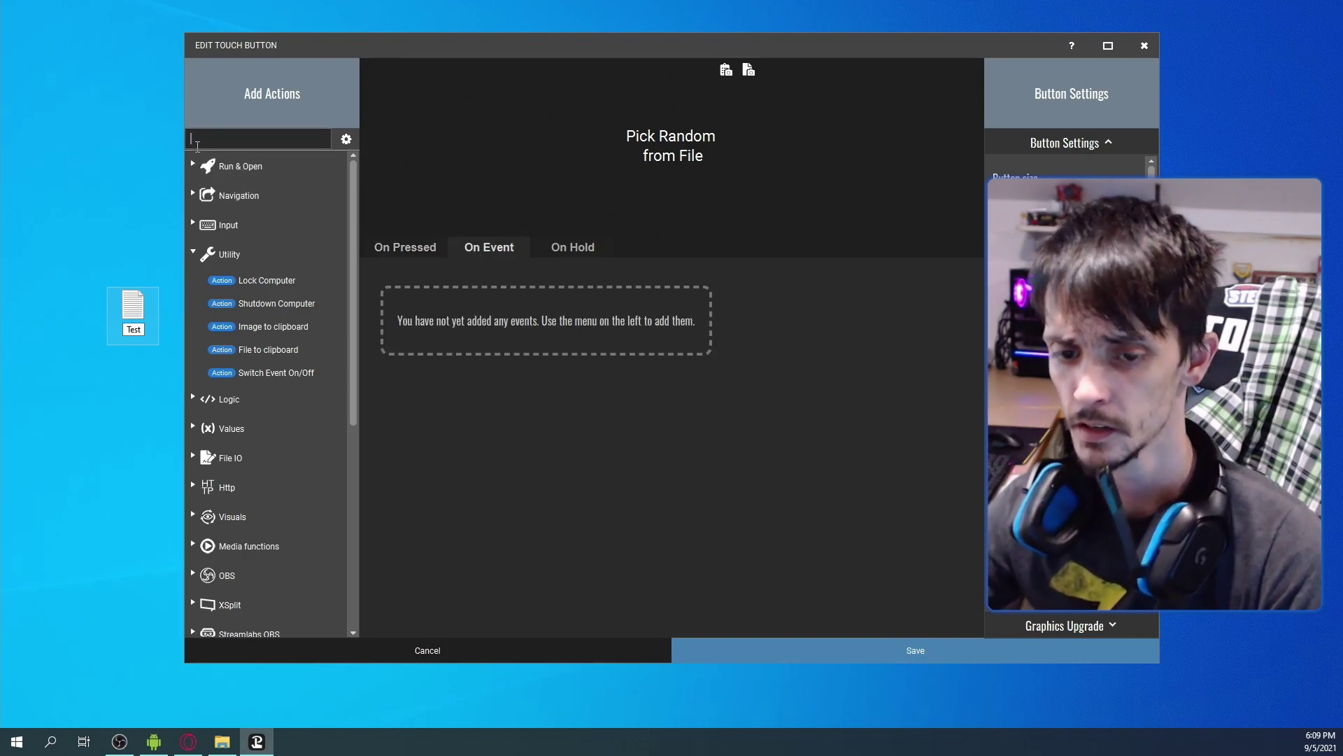
pyautogui.write('dyn')
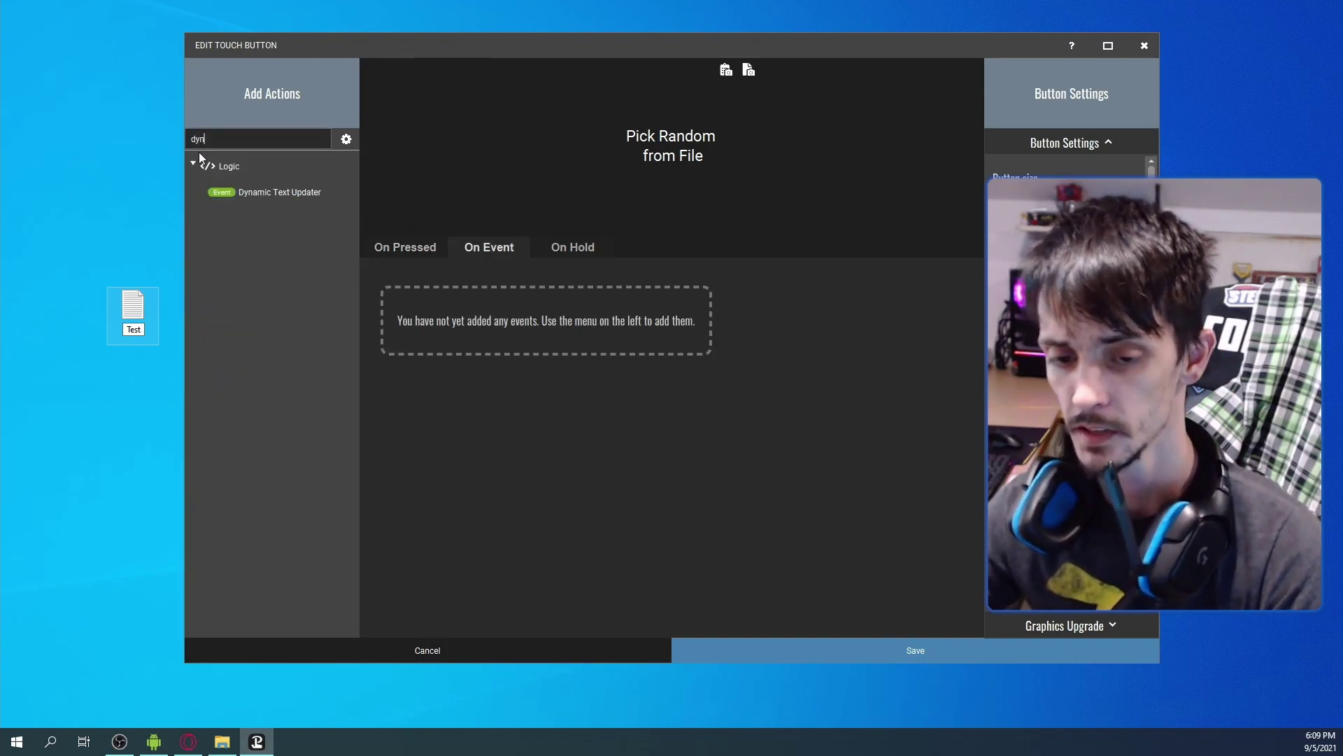
pyautogui.click(230, 192)
pyautogui.click(238, 191)
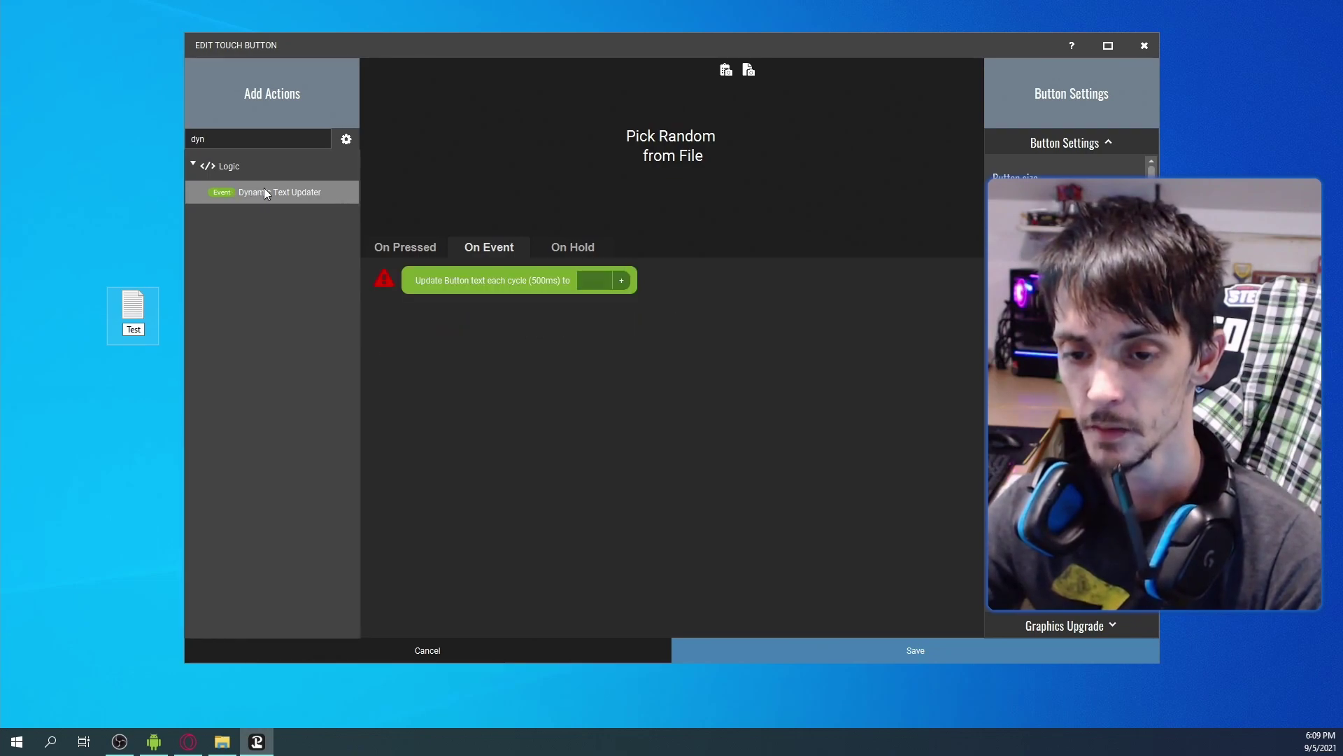
# Step: Insert the SE | Random From File 1 variable into the updater's text
pyautogui.click(589, 280)
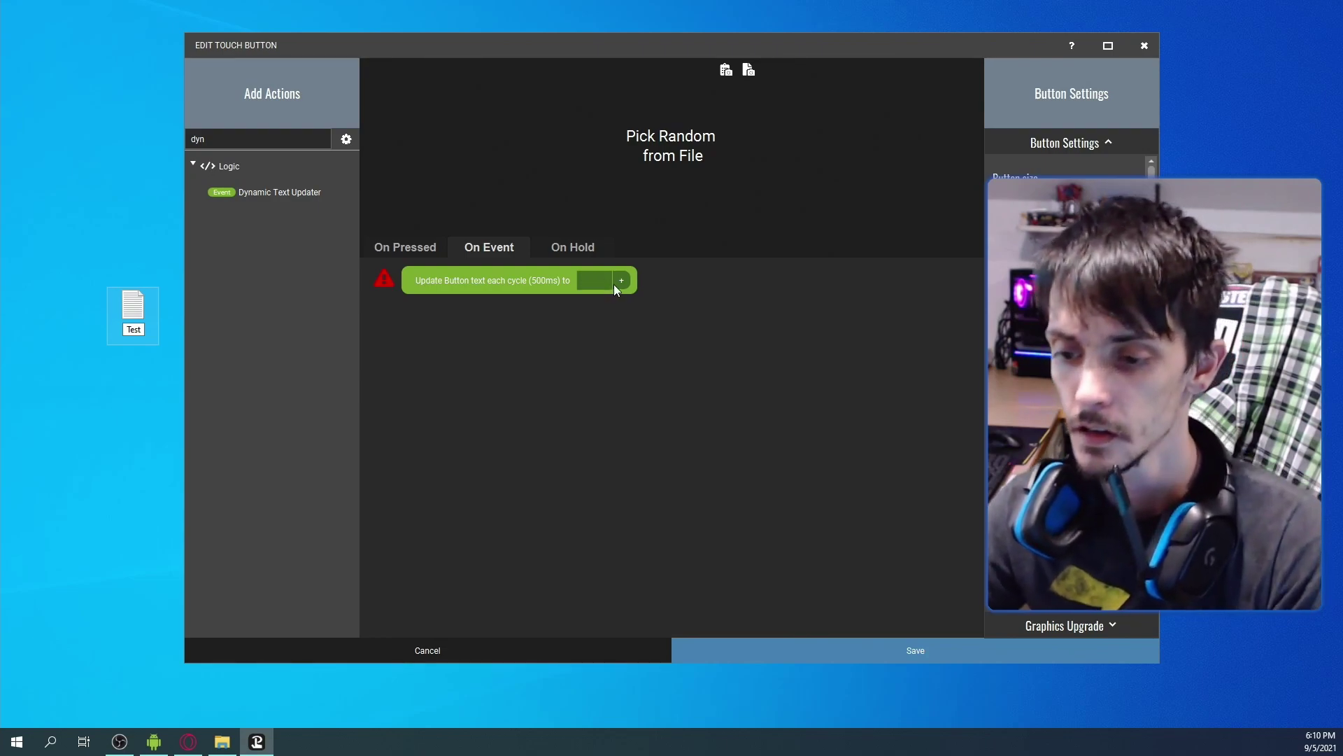
pyautogui.click(619, 283)
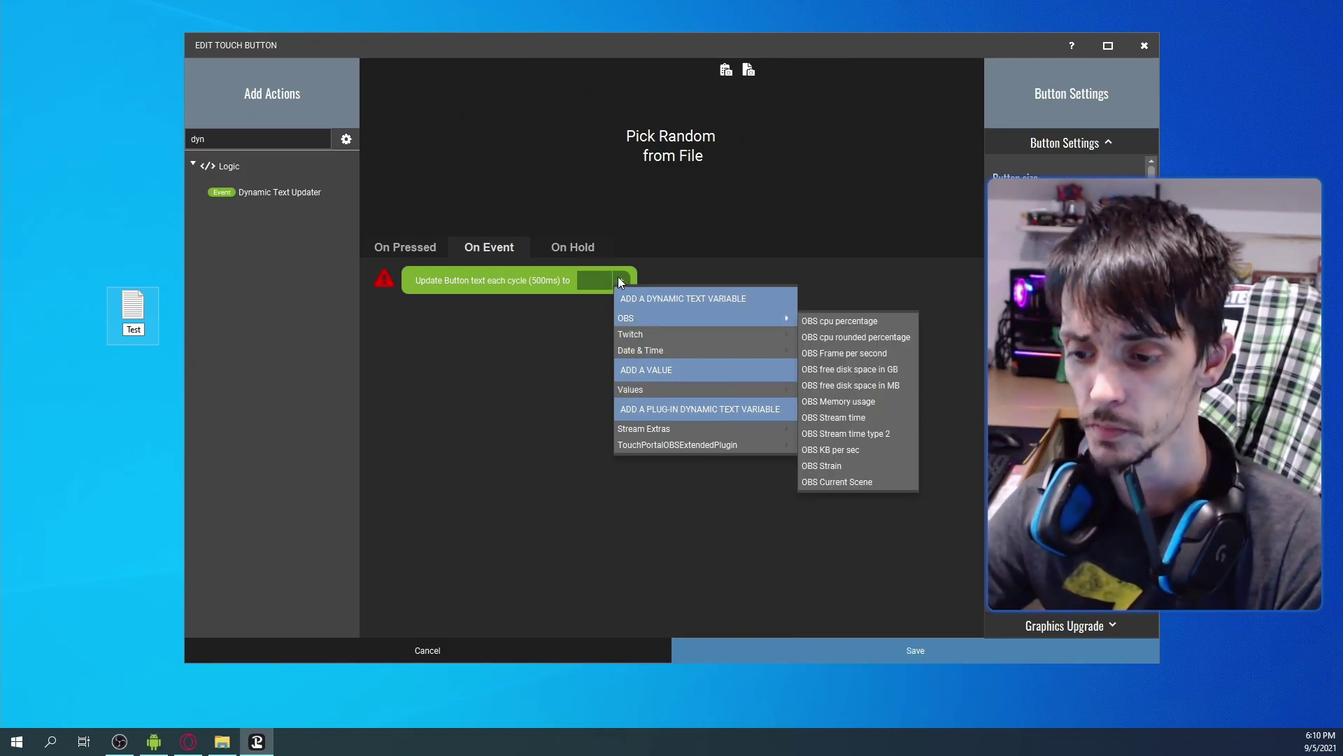
pyautogui.moveTo(651, 431)
pyautogui.moveTo(837, 452)
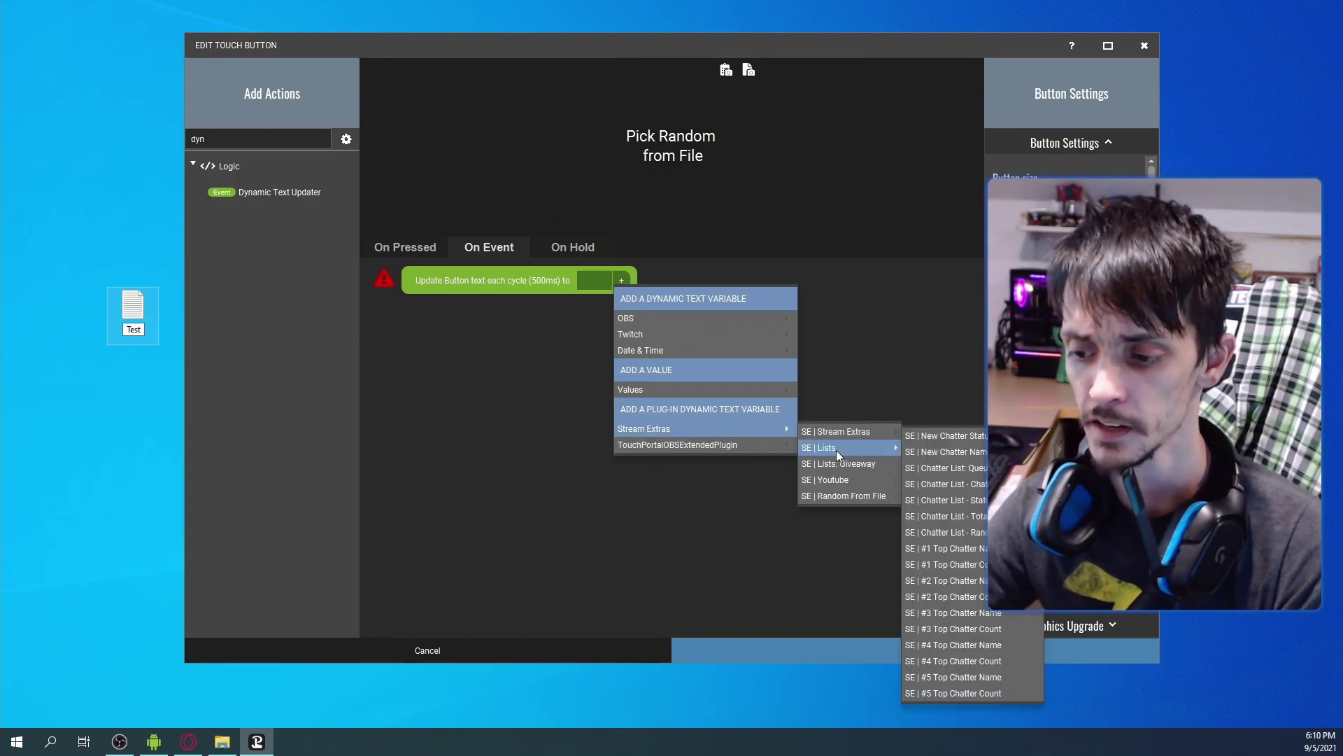
pyautogui.moveTo(833, 492)
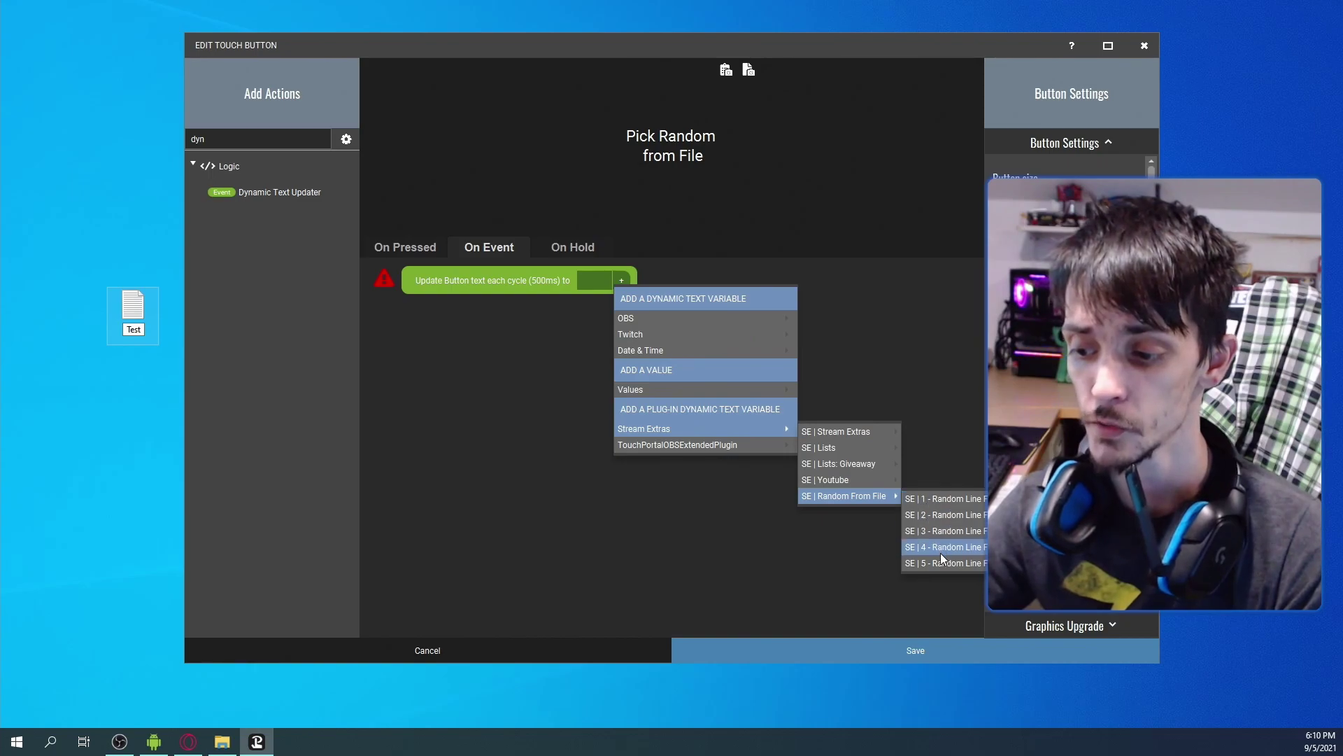
pyautogui.click(931, 497)
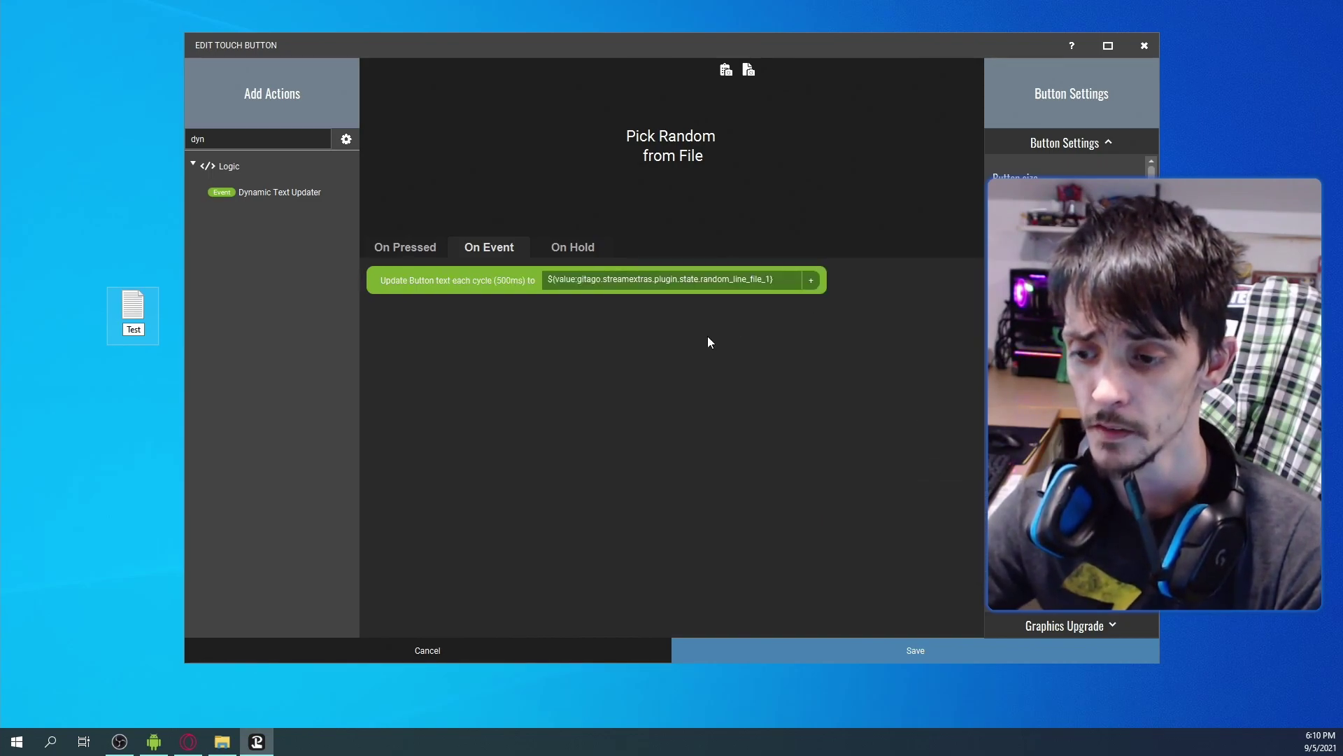
# Step: Prefix the updater text with 'Pick Random 1'
pyautogui.click(405, 248)
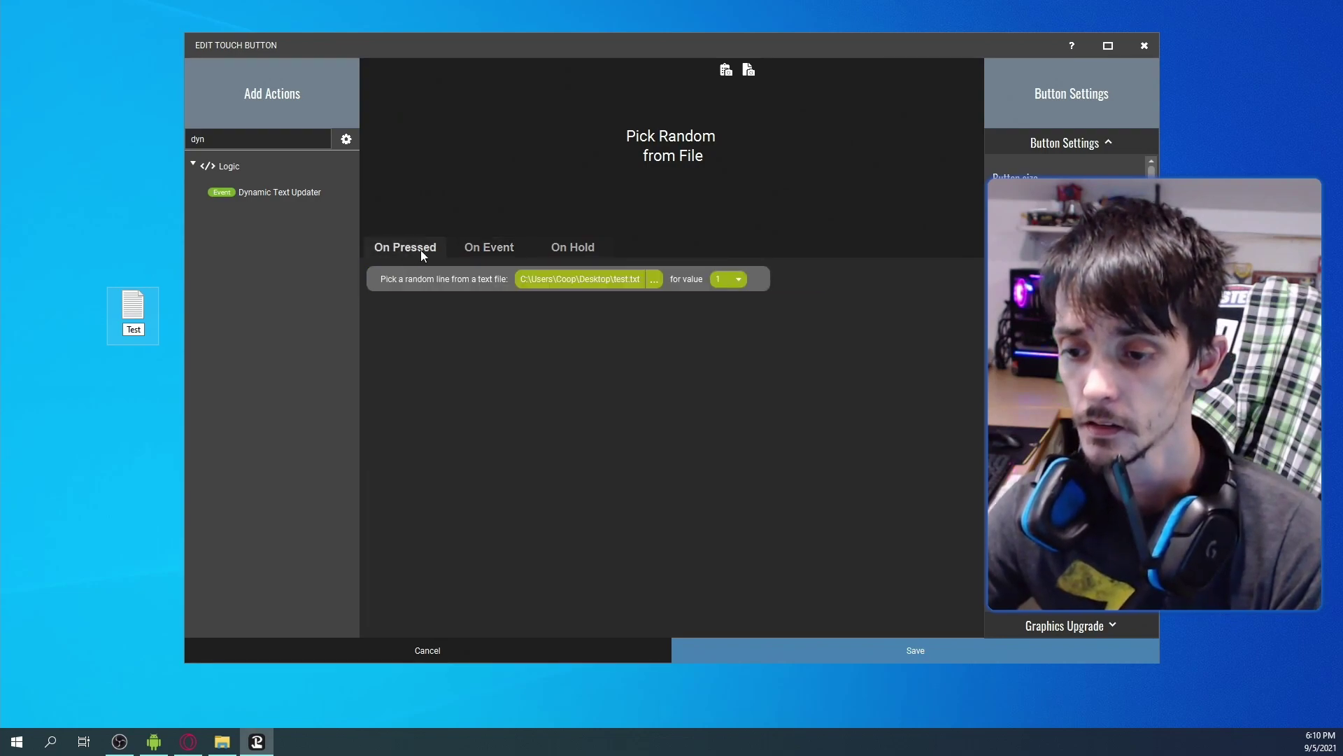
pyautogui.click(483, 249)
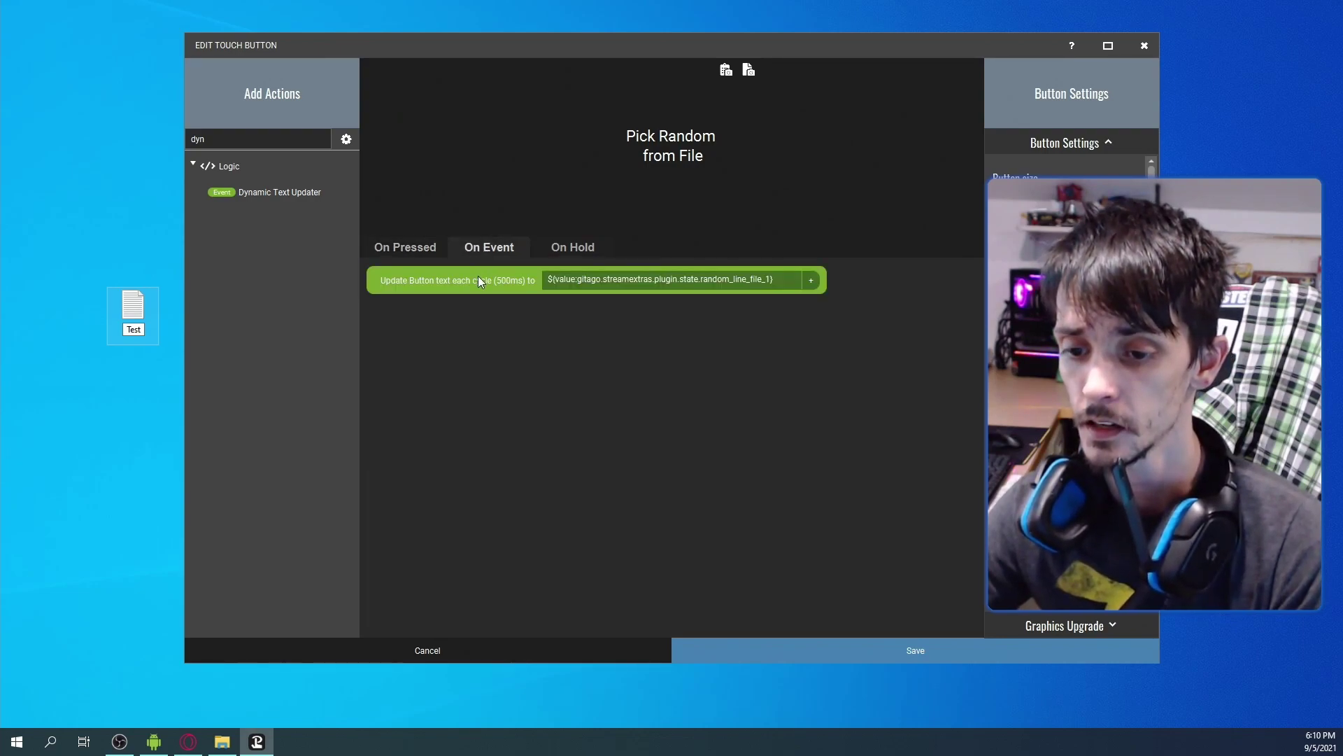
pyautogui.click(552, 280)
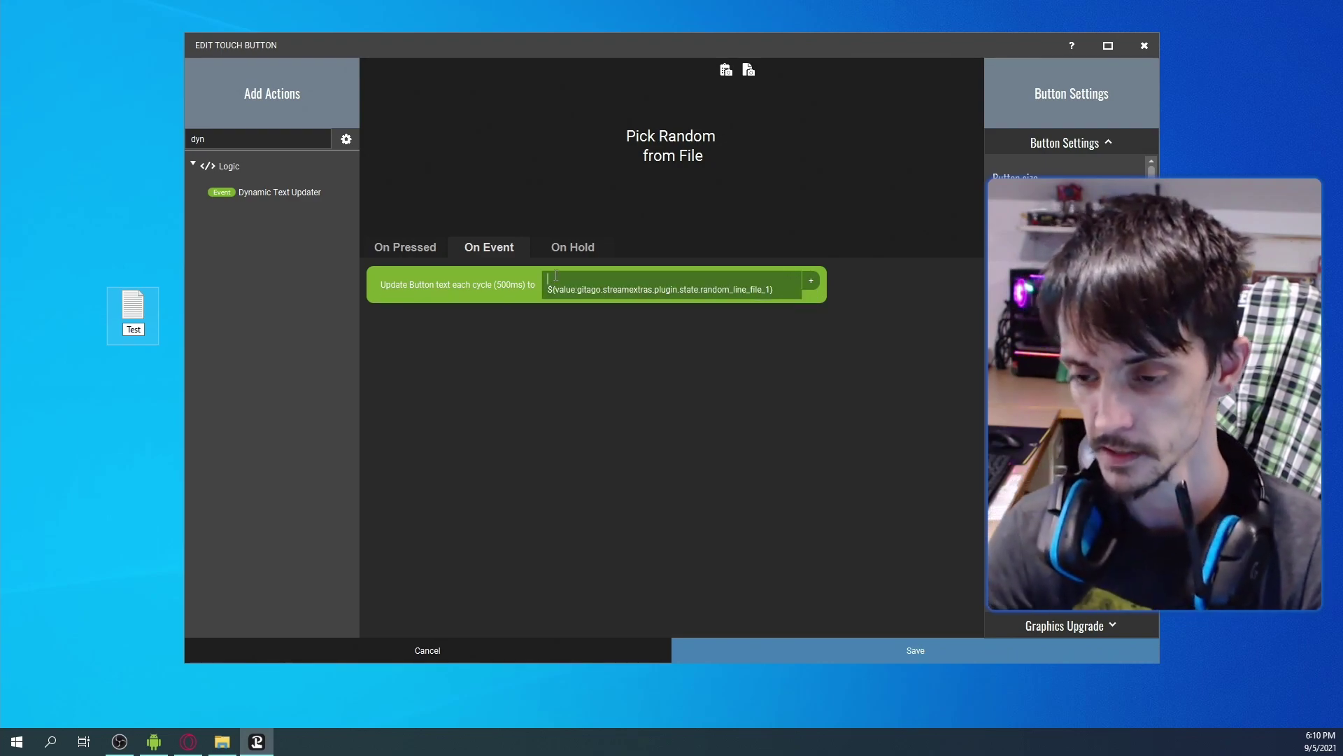
pyautogui.write('Pick Random f')
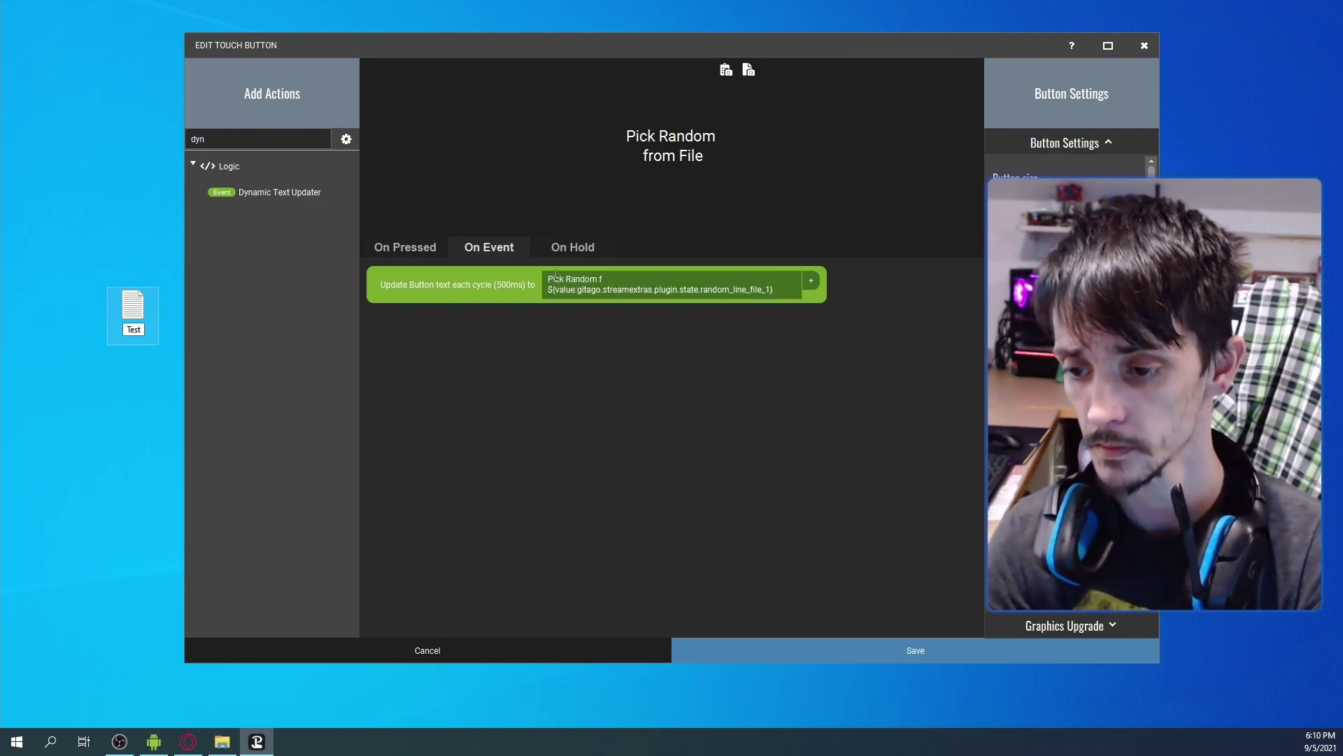
pyautogui.press('BackSpace')
pyautogui.write('1:')
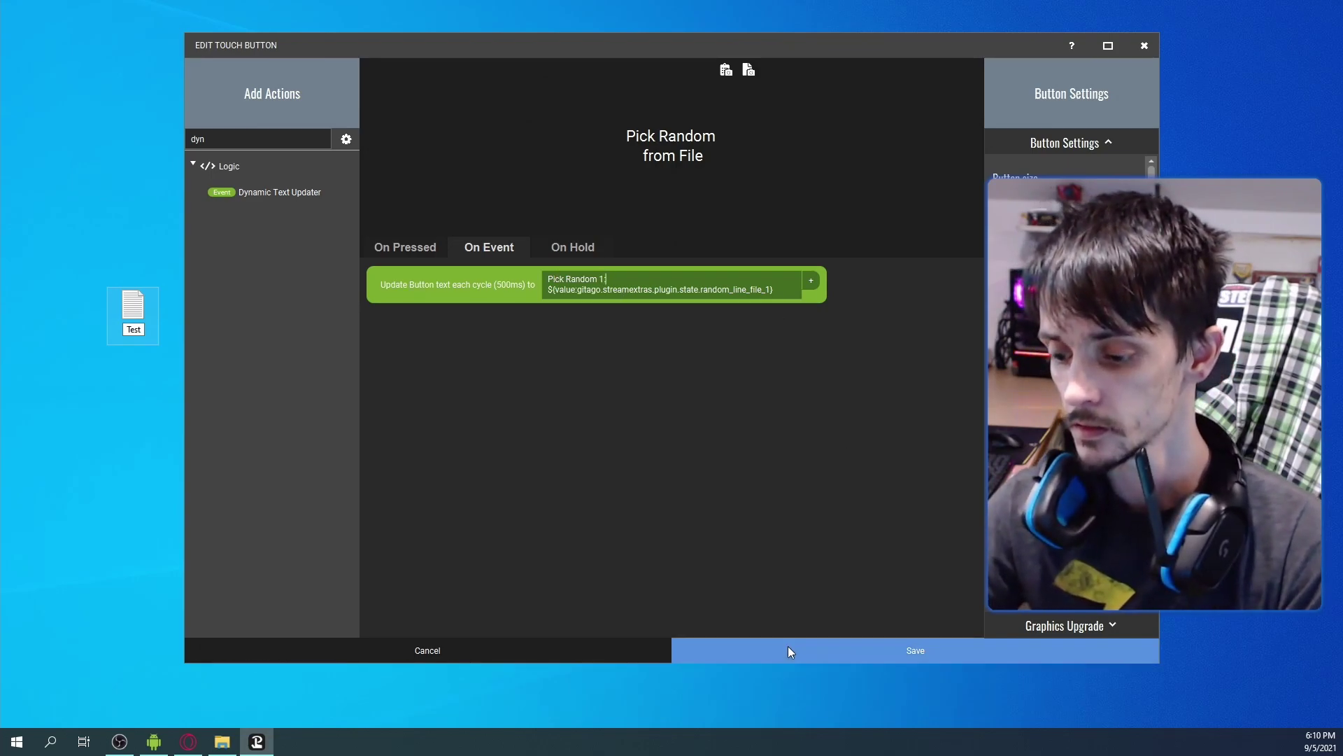
# Step: Save the button and press it on the mirrored Android tablet
pyautogui.click(788, 652)
pyautogui.moveTo(673, 98); pyautogui.dragTo(601, 109)
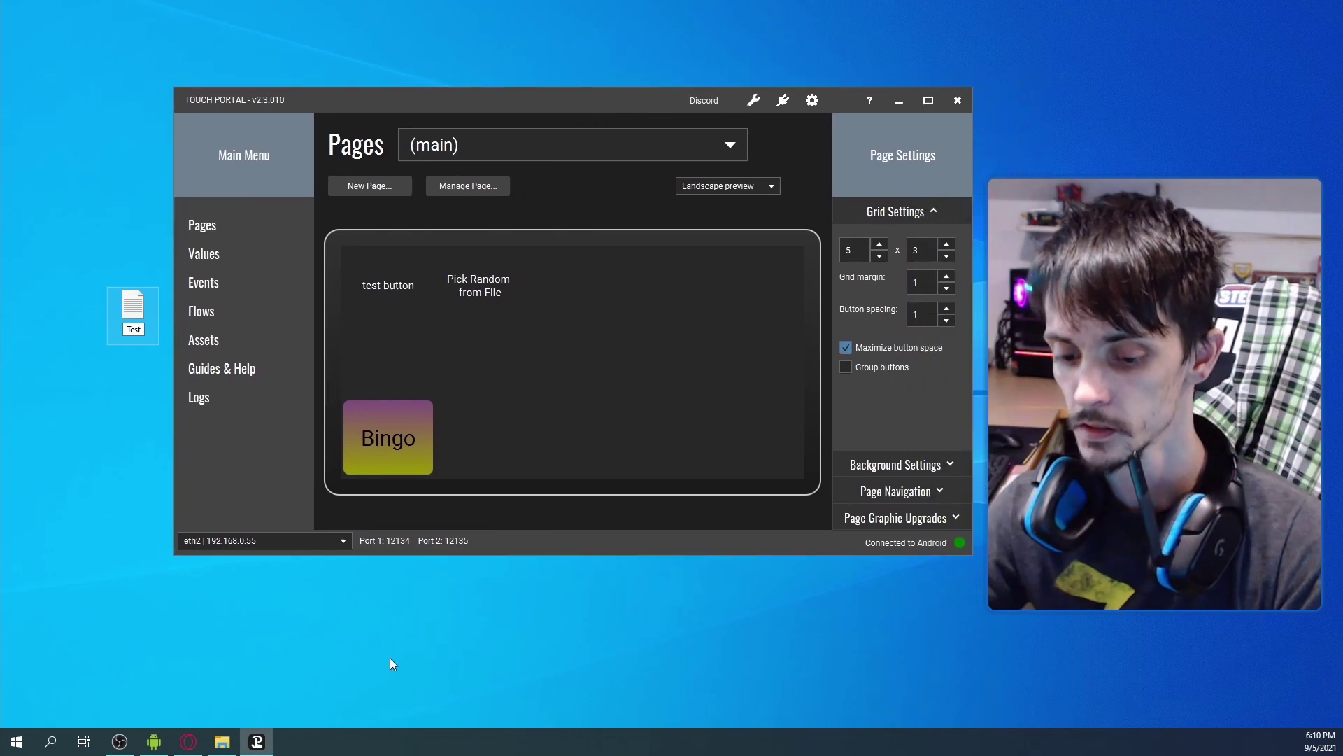
pyautogui.click(154, 742)
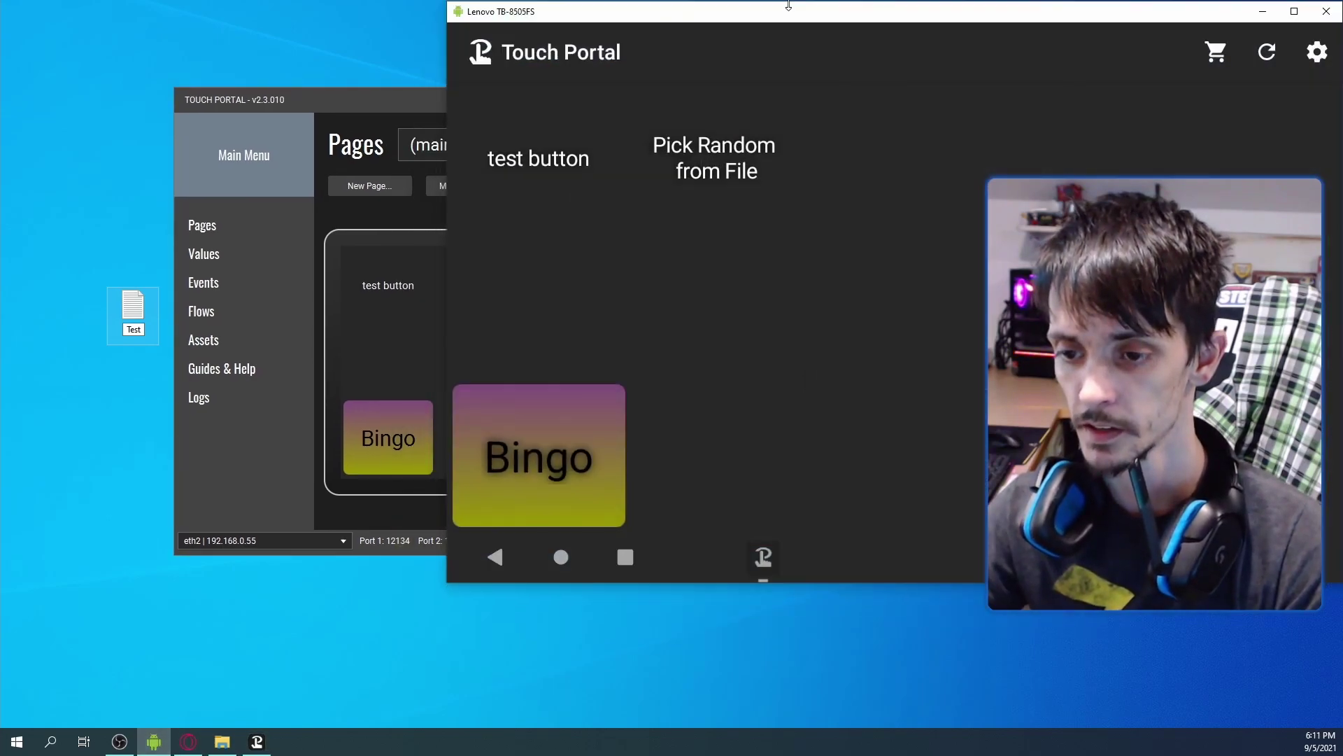
pyautogui.moveTo(787, 22); pyautogui.dragTo(608, 71)
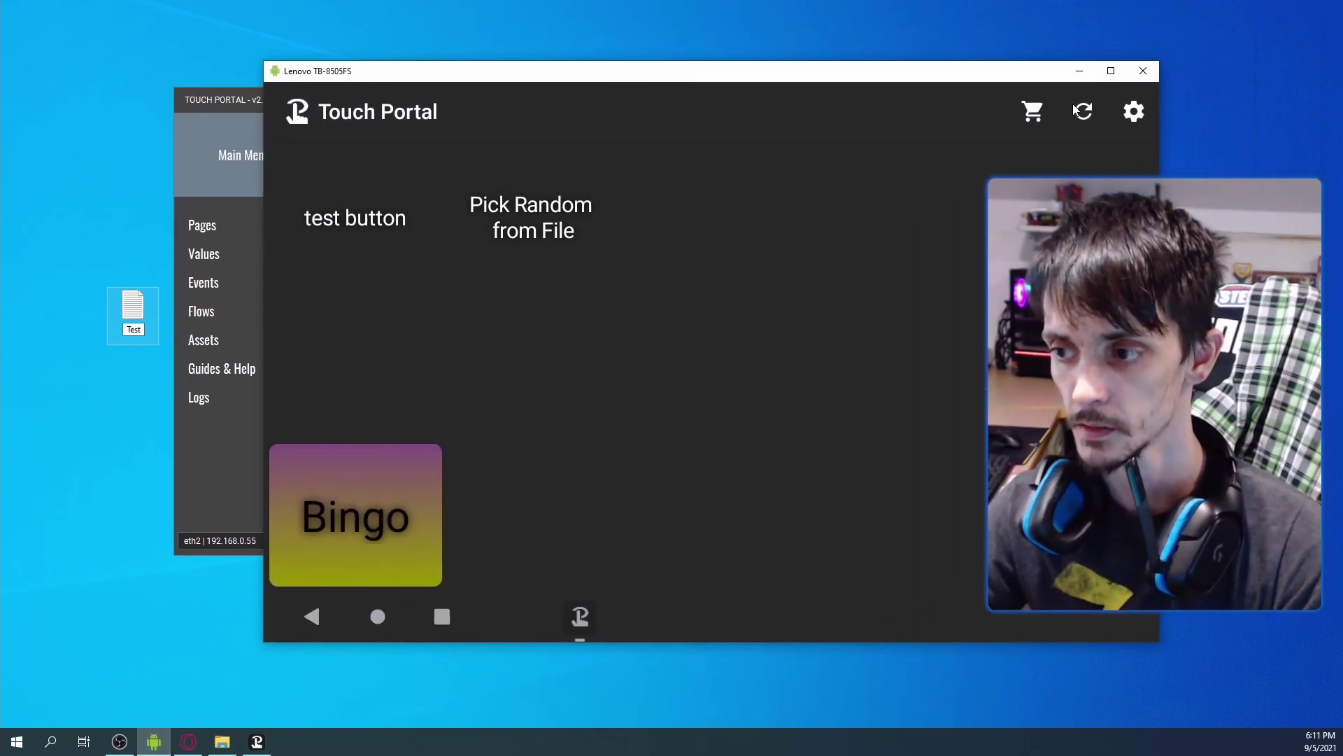
pyautogui.click(533, 225)
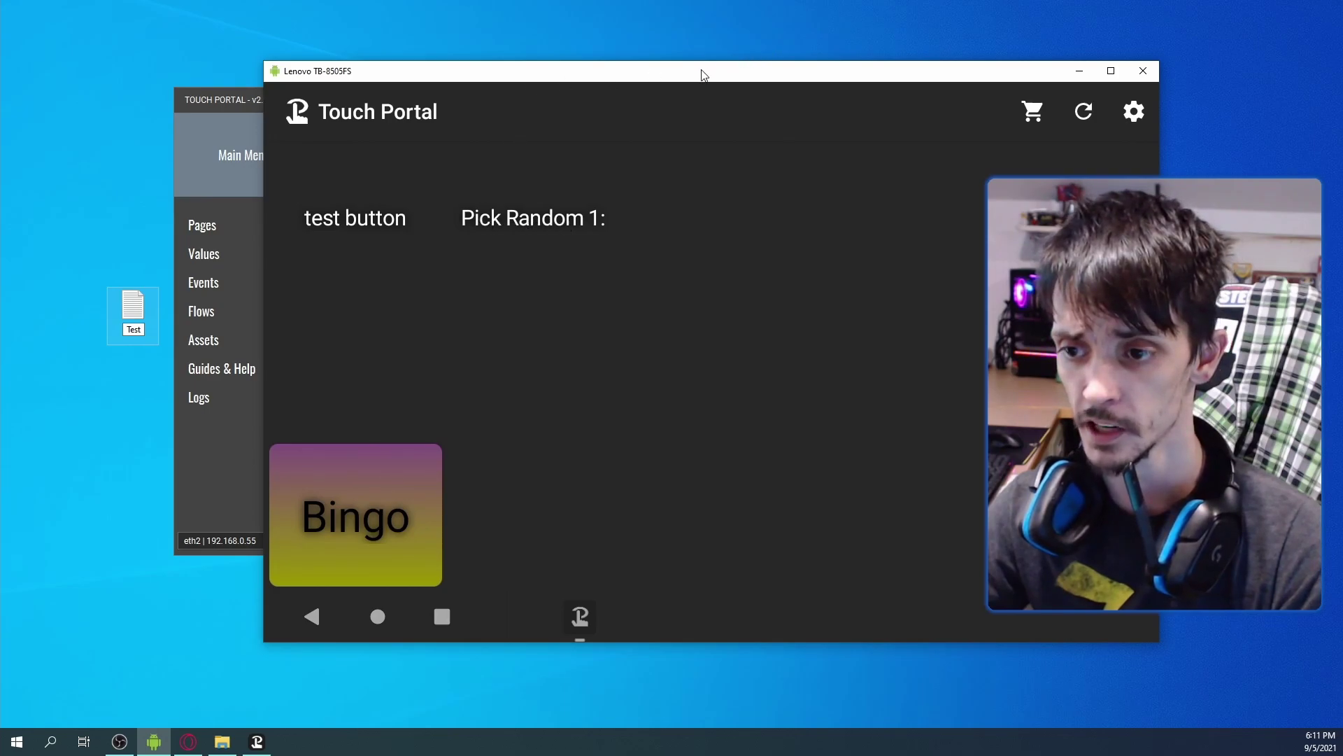
# Step: Move the tablet mirror aside and select the desktop text file
pyautogui.moveTo(703, 72); pyautogui.dragTo(935, 70)
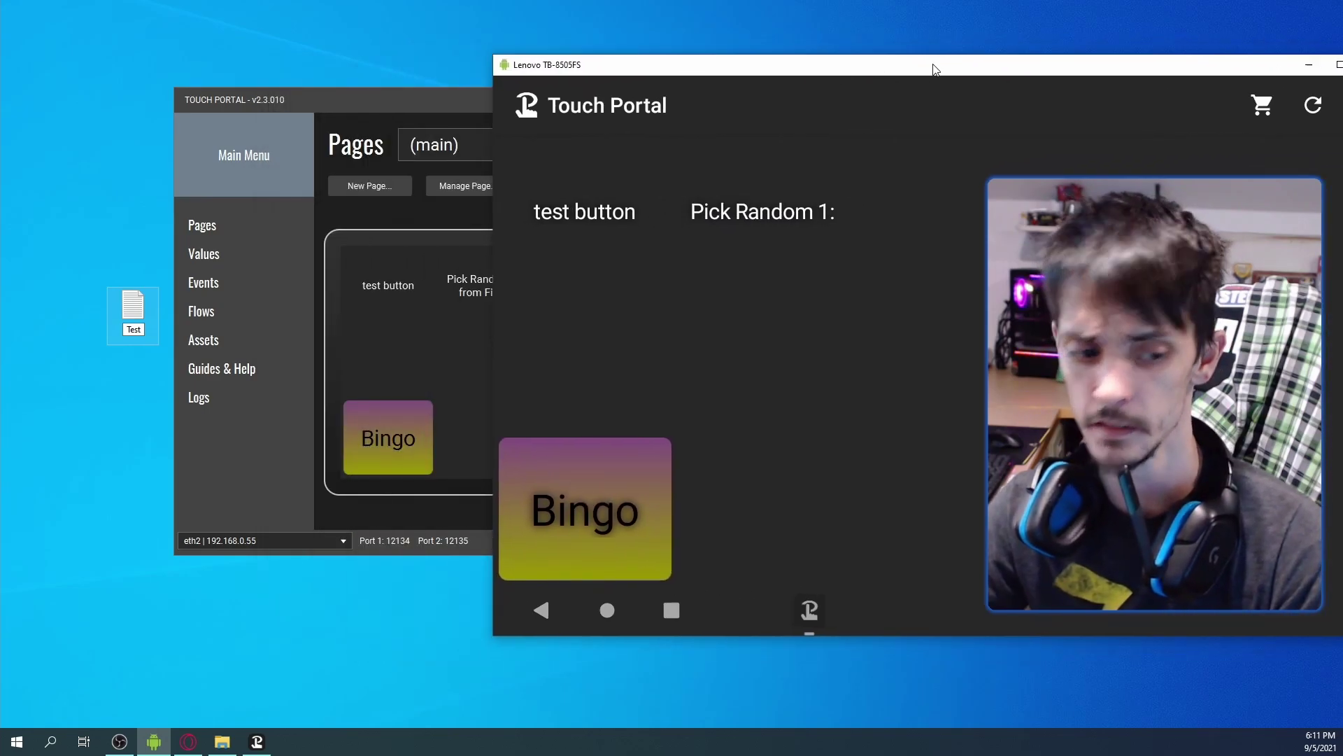
pyautogui.click(136, 316)
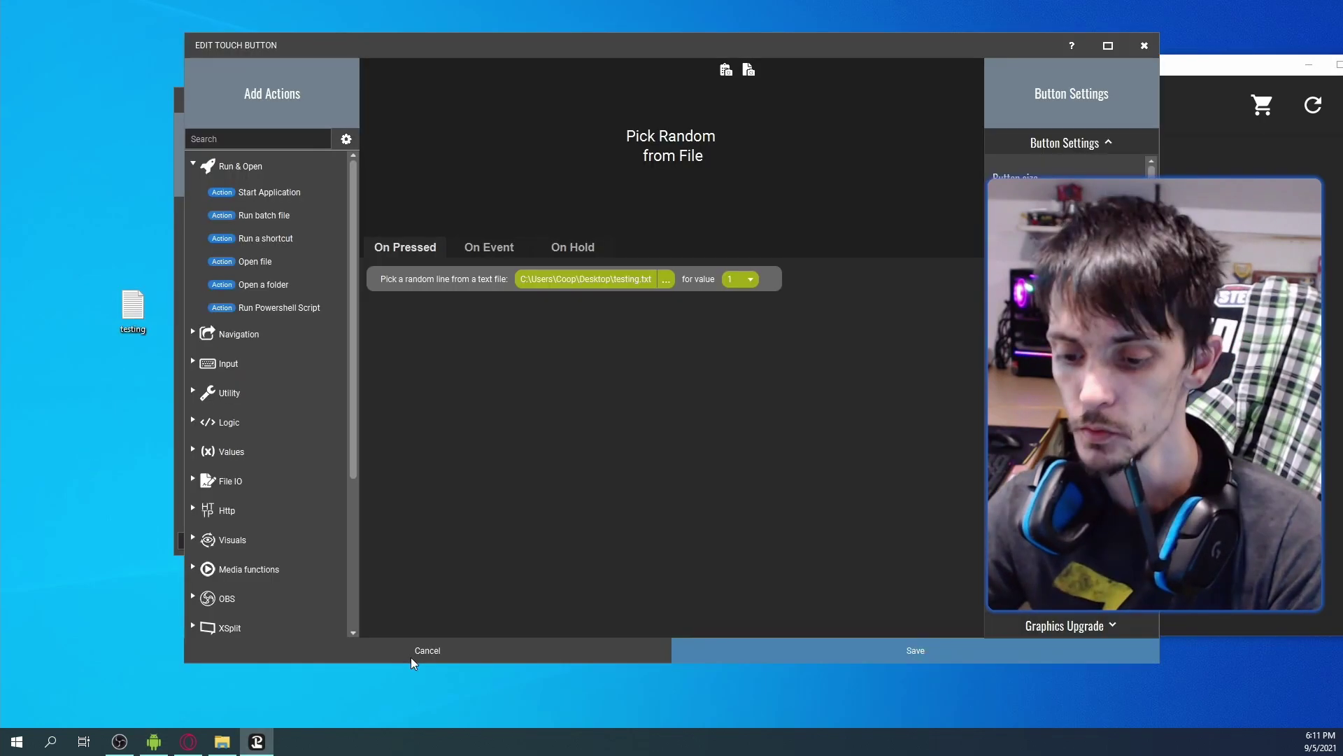
pyautogui.click(413, 733)
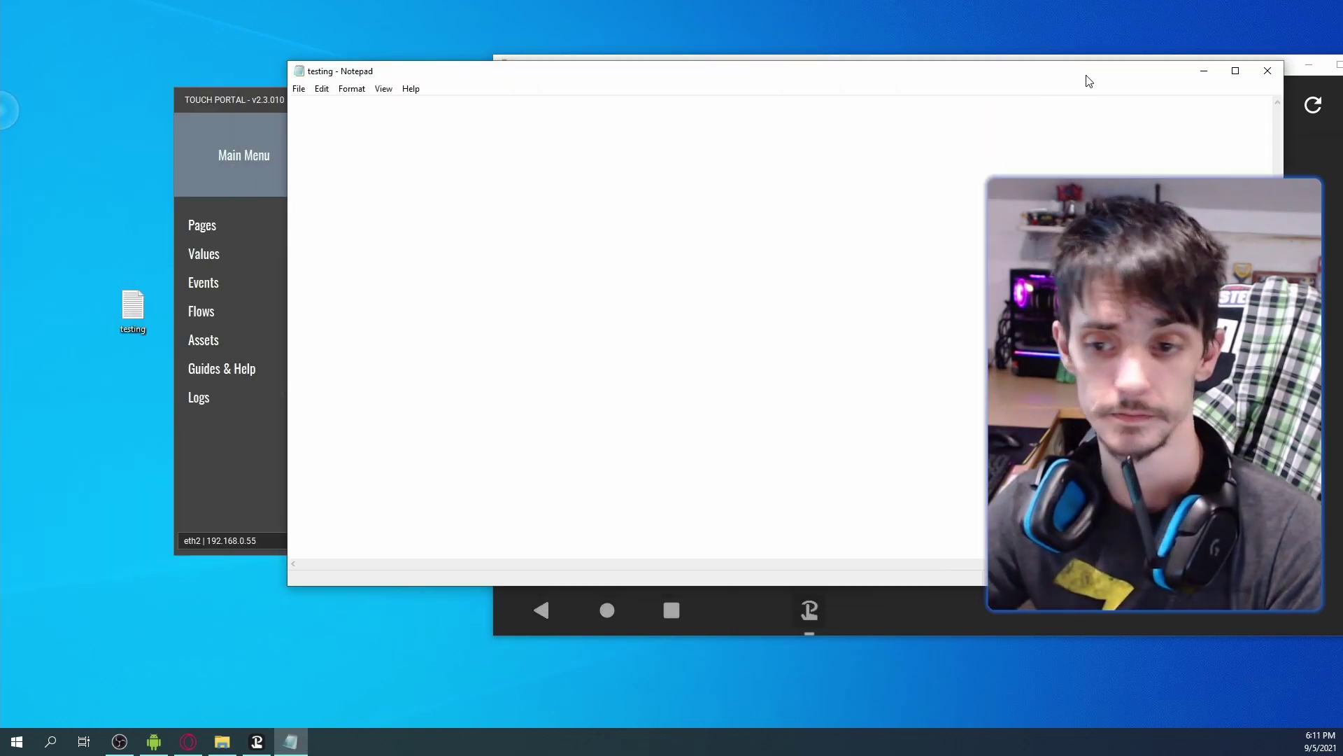
# Step: Save greeting lines like 'Hello, How are you doing?' and 'Hi' in the testing file, then return to the tablet mirror
pyautogui.moveTo(1086, 80); pyautogui.dragTo(924, 110)
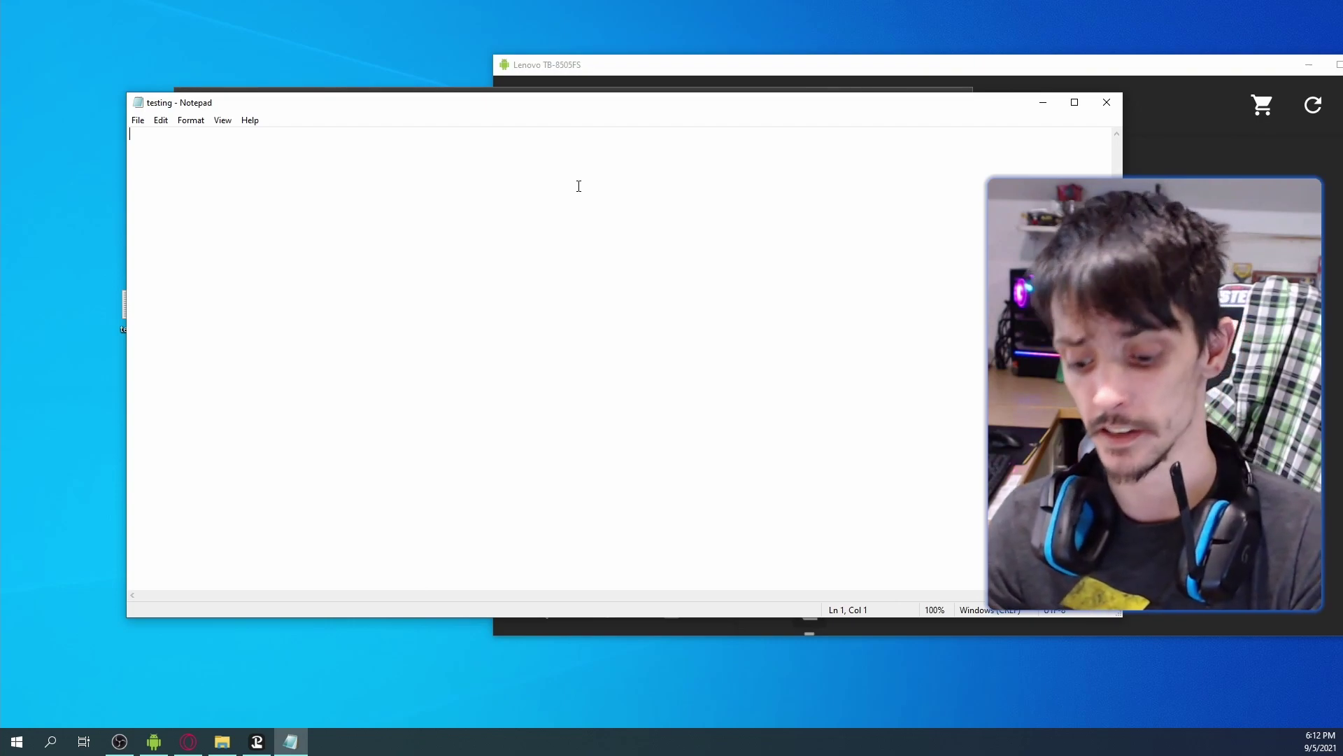
pyautogui.write('Hello, How are you doing?')
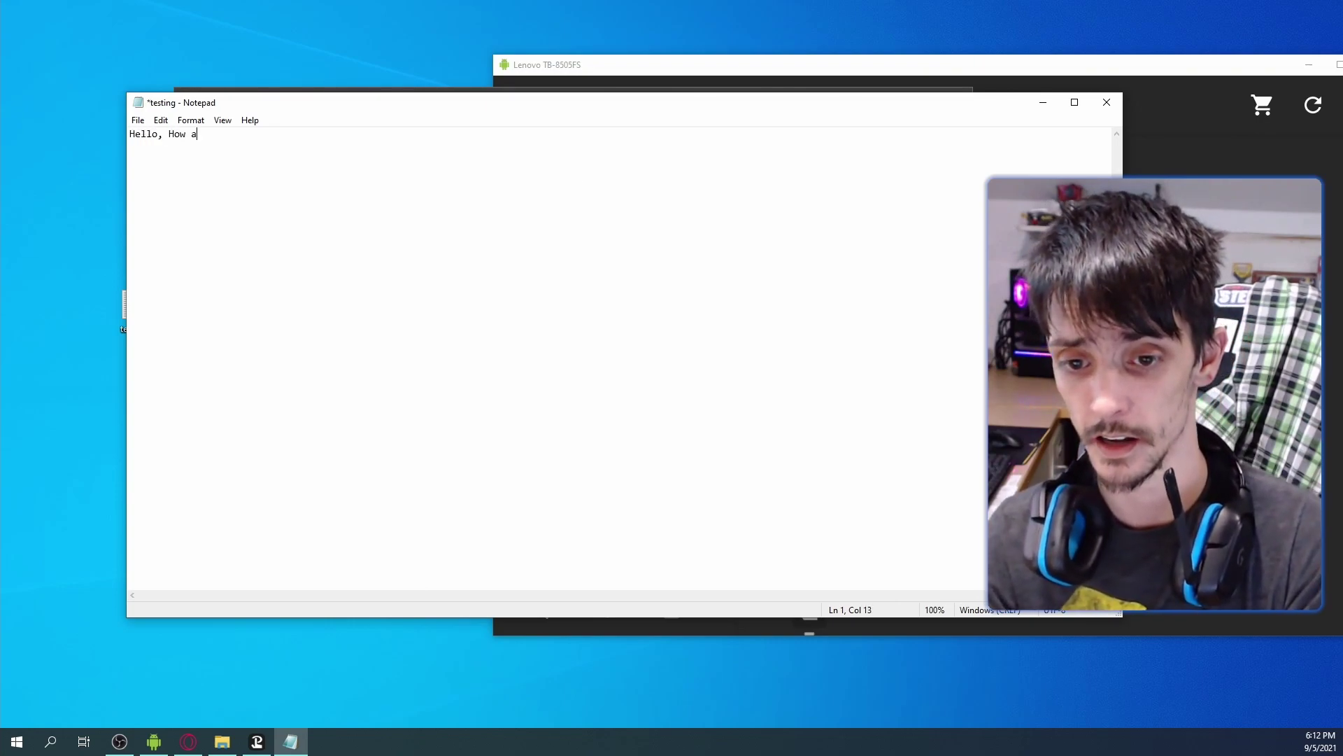
pyautogui.press('Return')
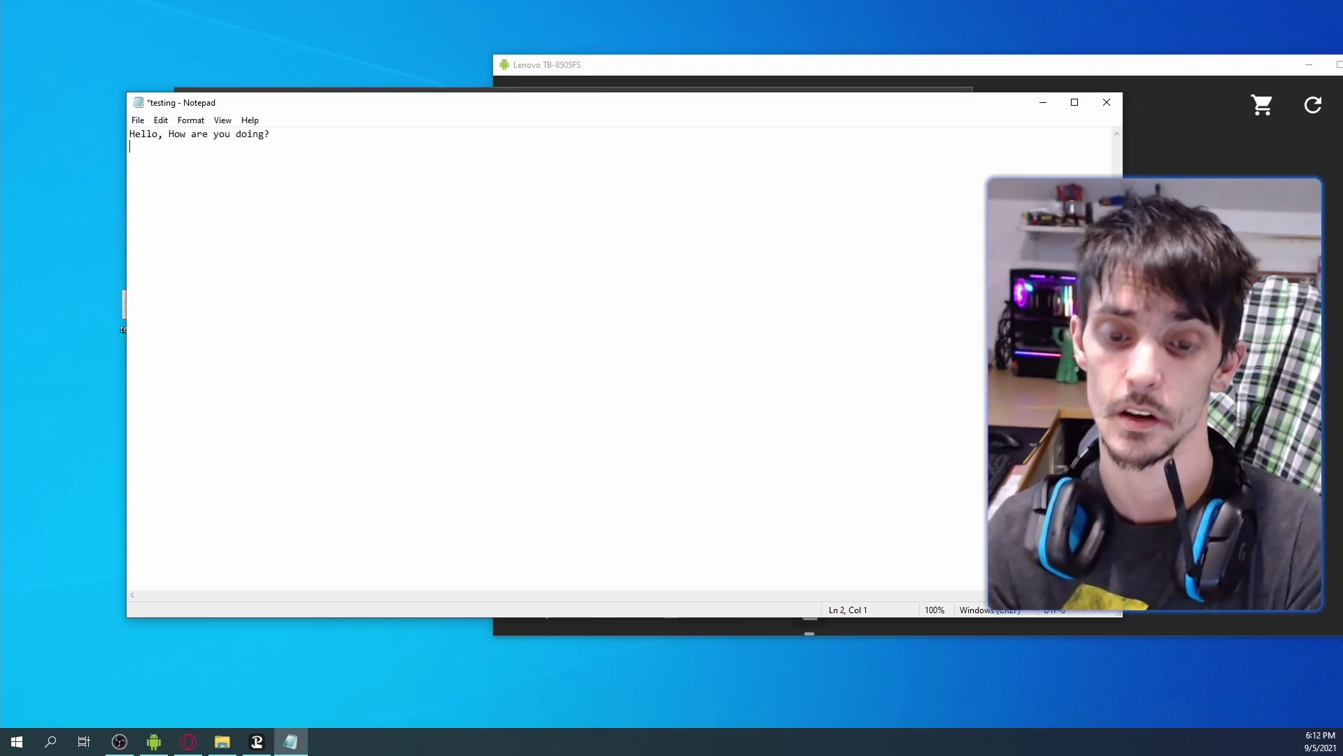
pyautogui.write('Hi, Welcome to the Show!')
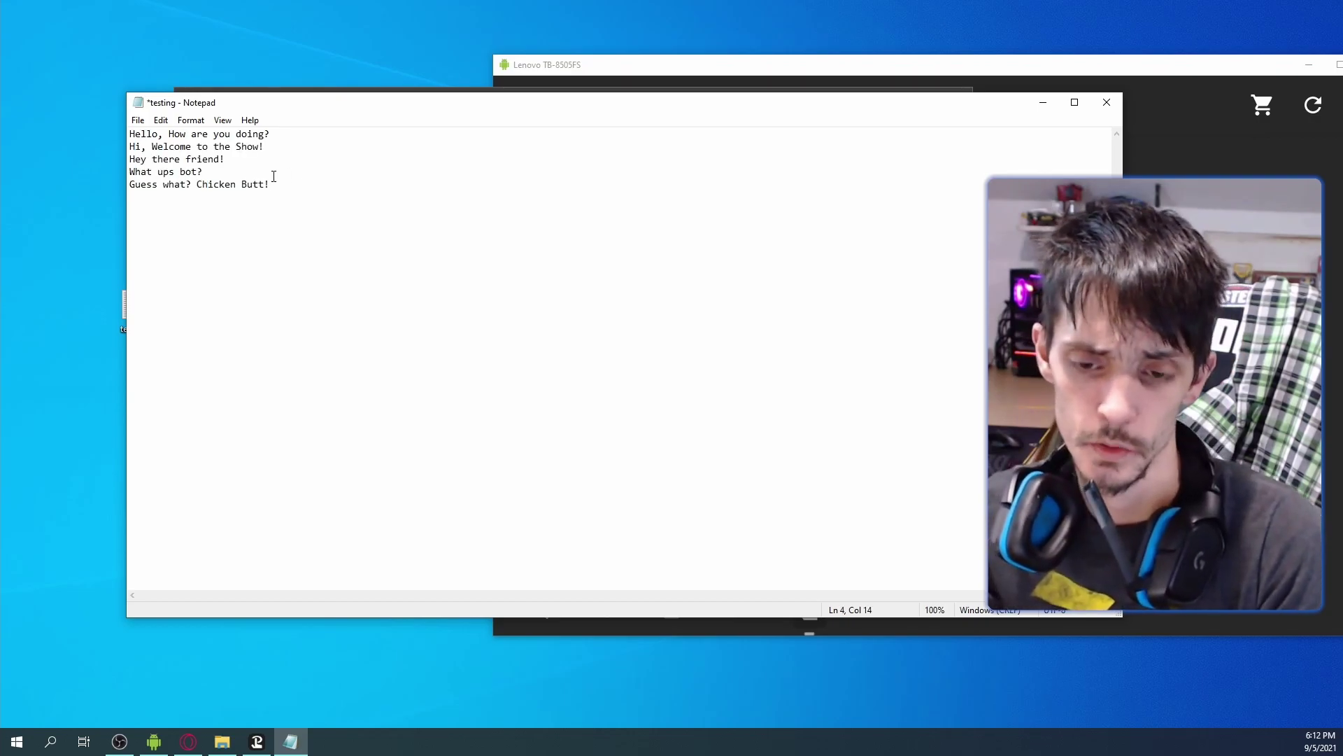
pyautogui.hotkey('ctrl', 's')
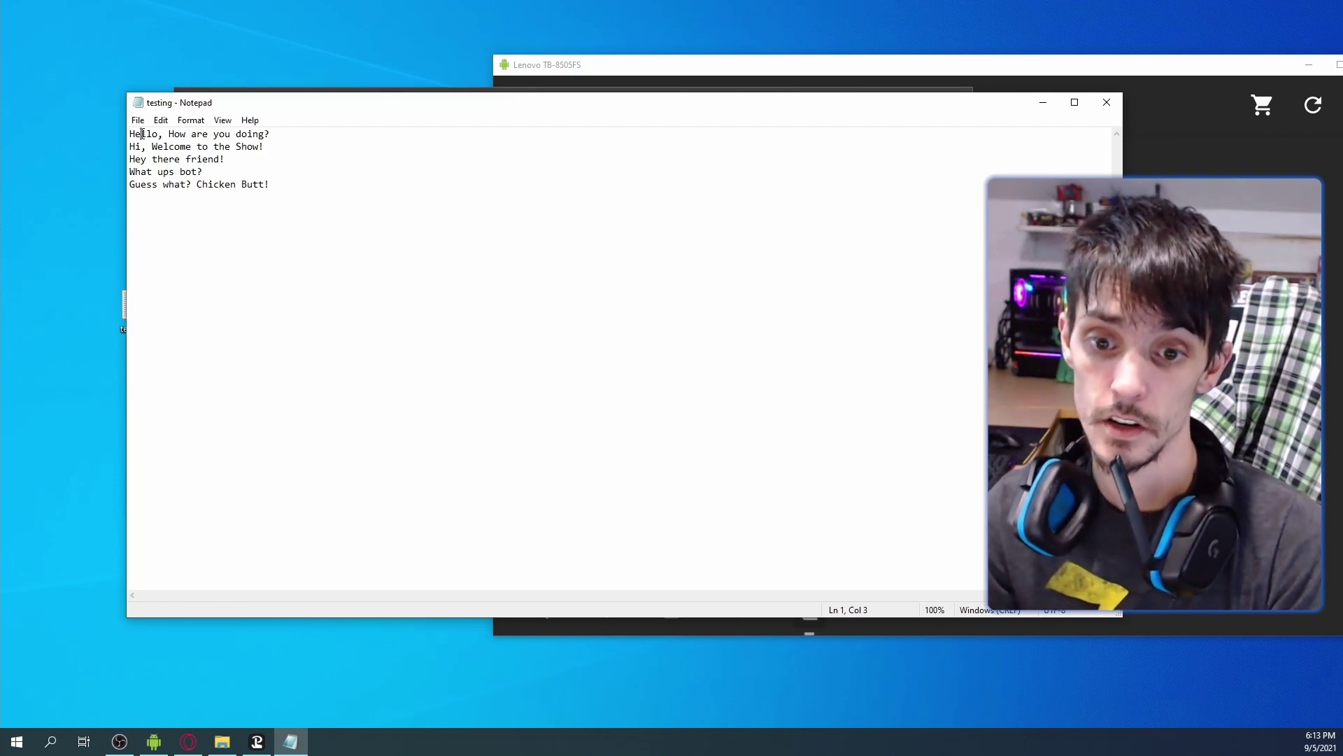
pyautogui.click(137, 158)
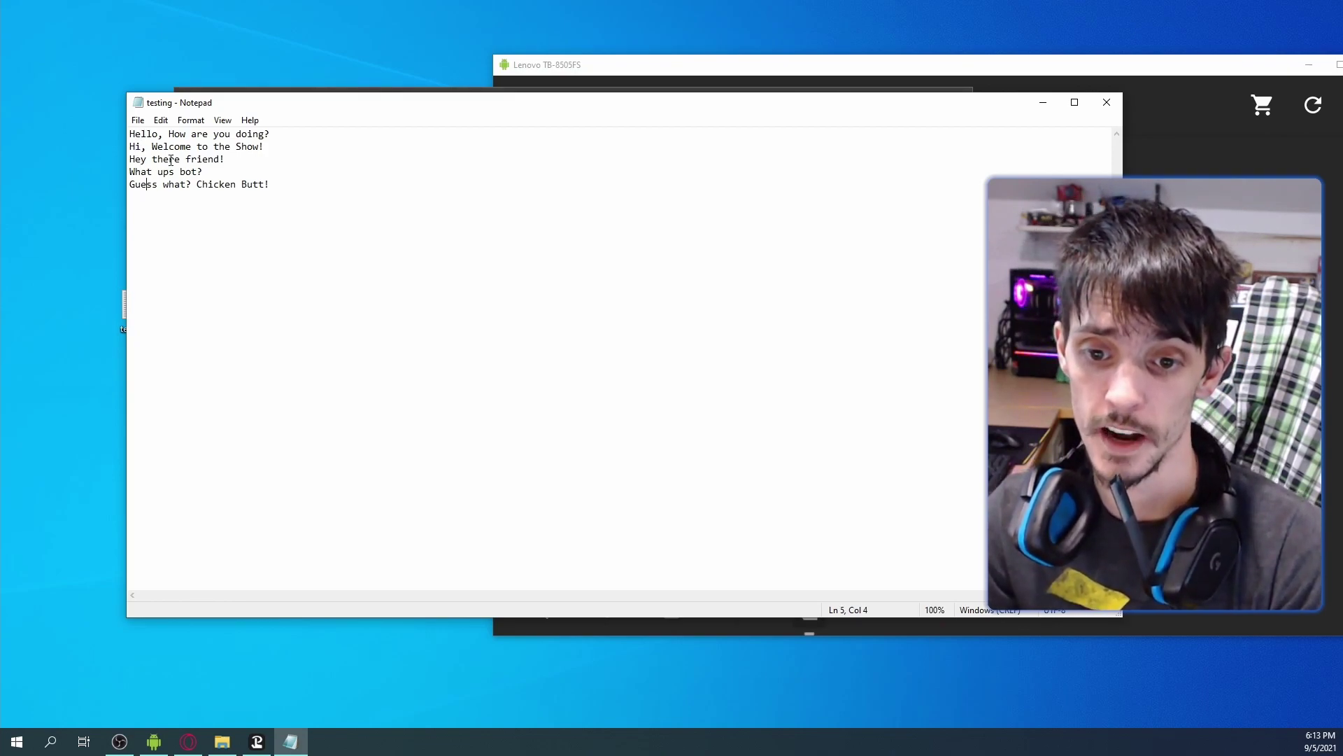
pyautogui.click(221, 160)
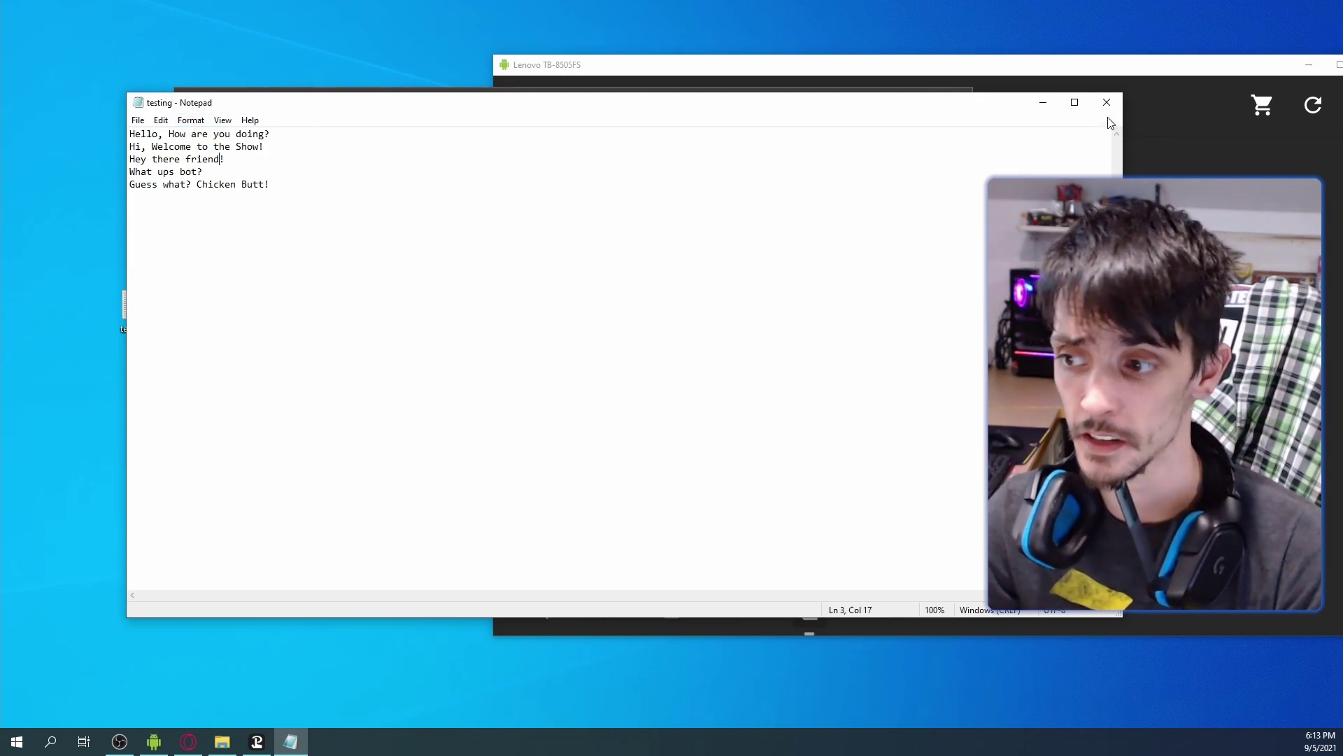
pyautogui.click(1041, 104)
pyautogui.click(1081, 134)
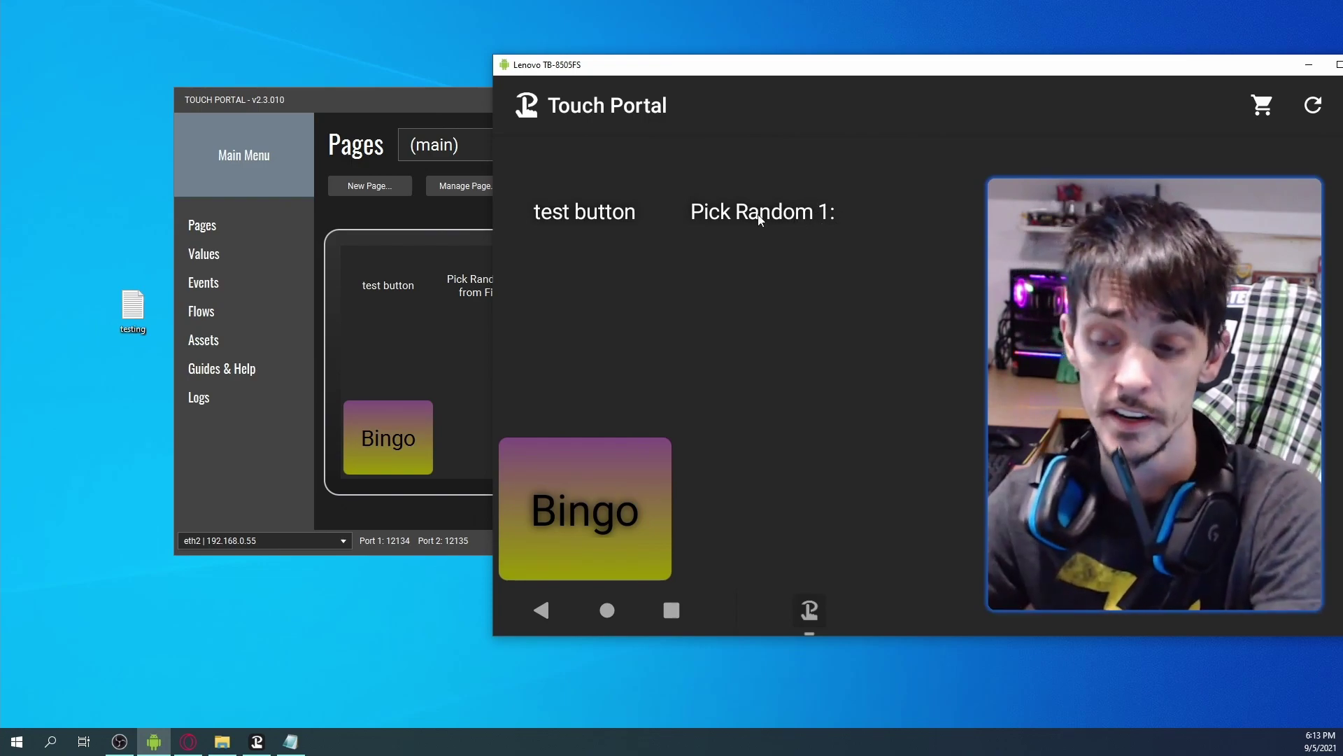
# Step: Press Pick Random 1 once, then arrange Notepad below the tablet mirror
pyautogui.click(789, 213)
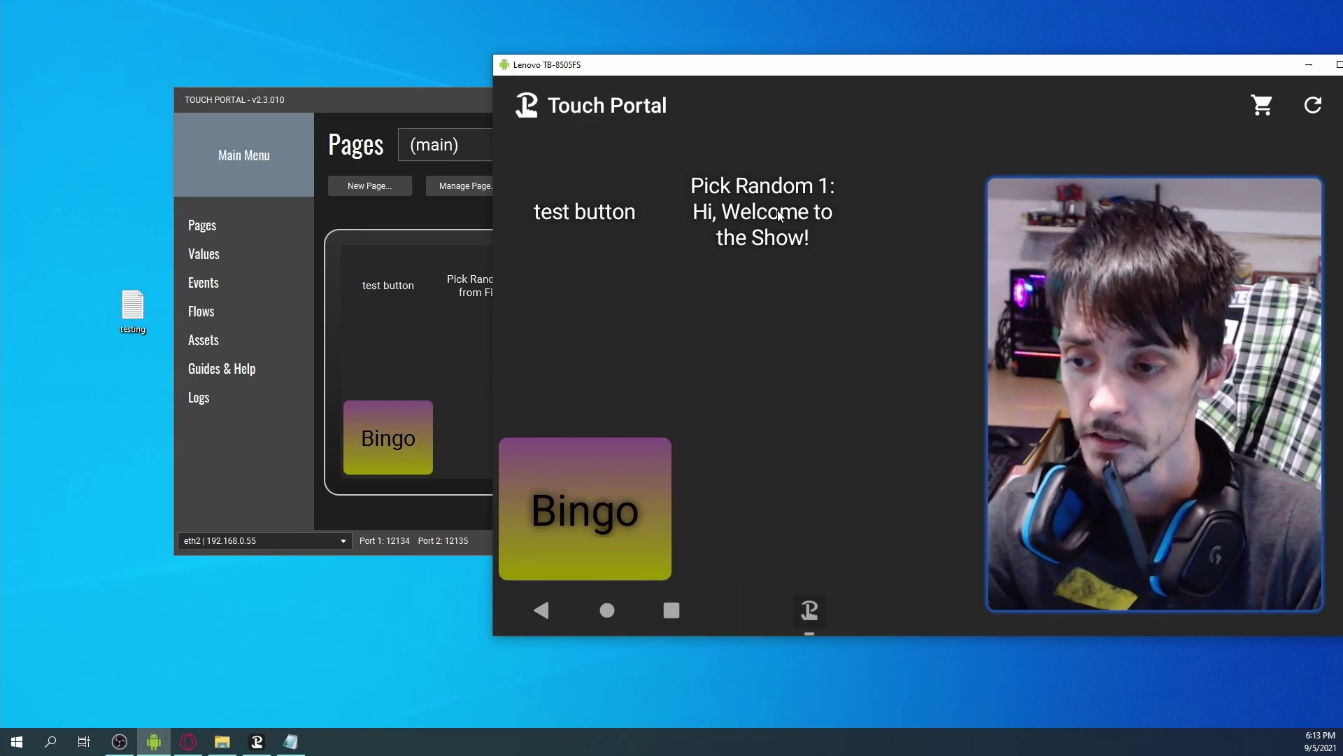
pyautogui.click(290, 742)
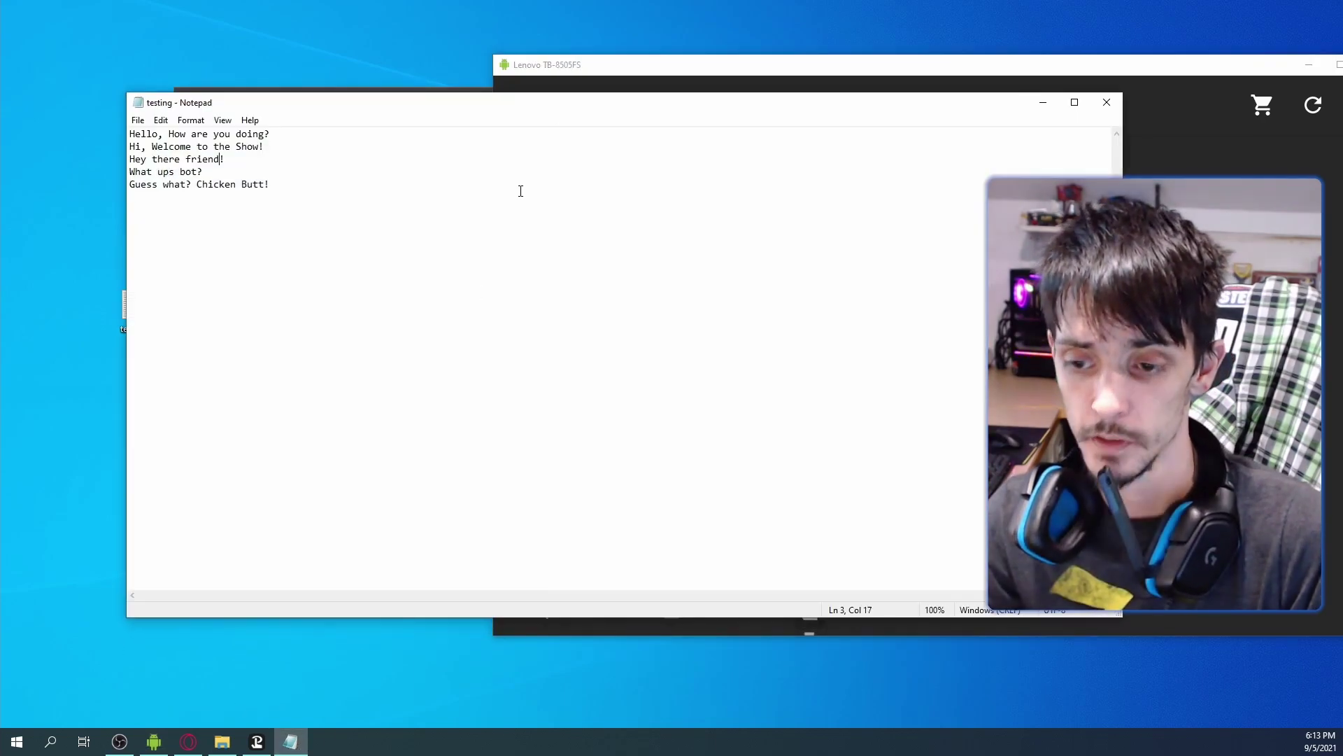
pyautogui.moveTo(550, 98); pyautogui.dragTo(585, 246)
pyautogui.click(758, 187)
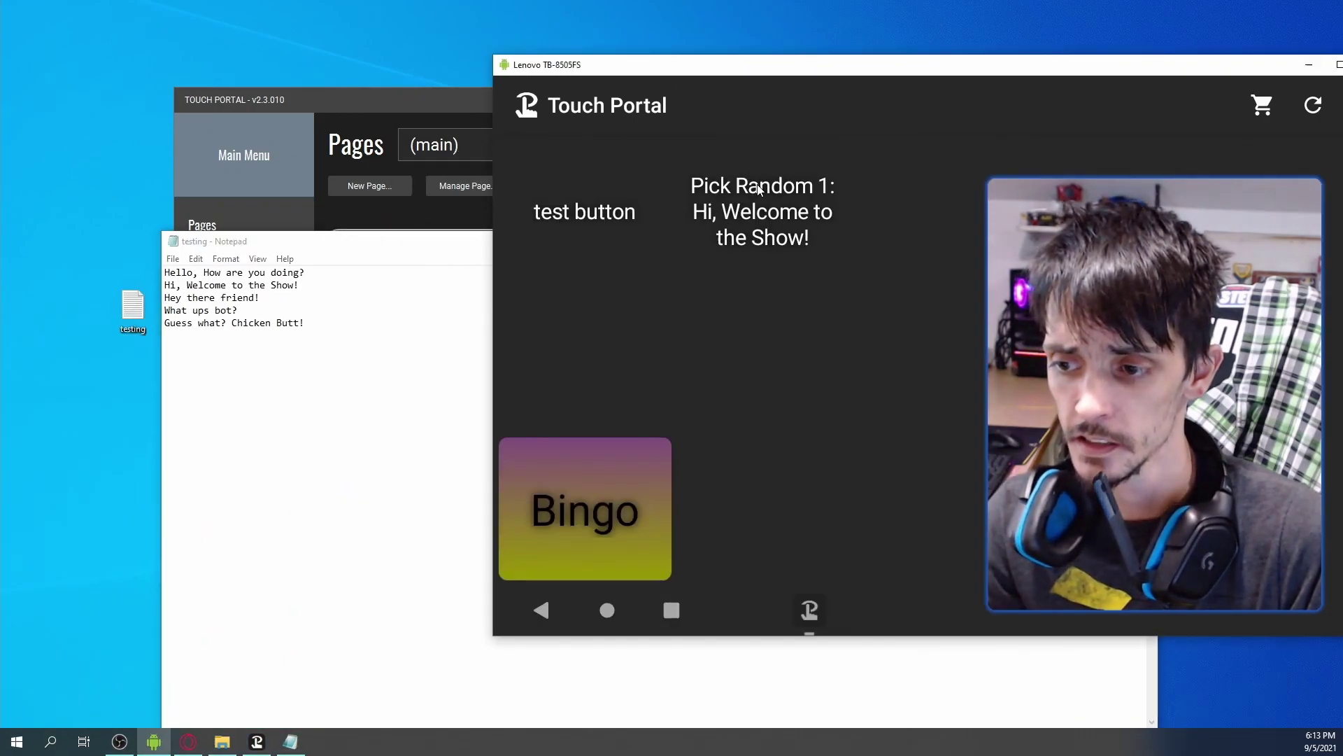
# Step: Press Pick Random 1 five more times to see different random lines, then return to Notepad
pyautogui.click(758, 188)
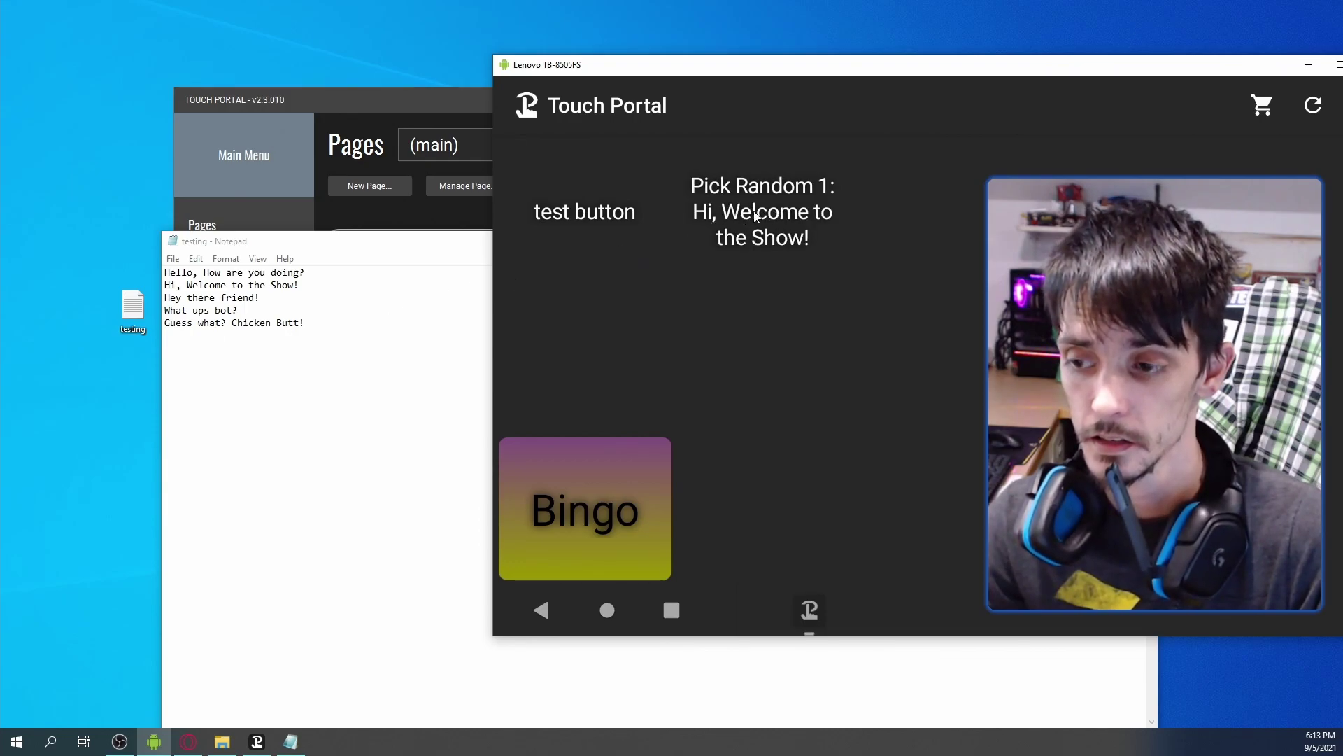
pyautogui.click(752, 213)
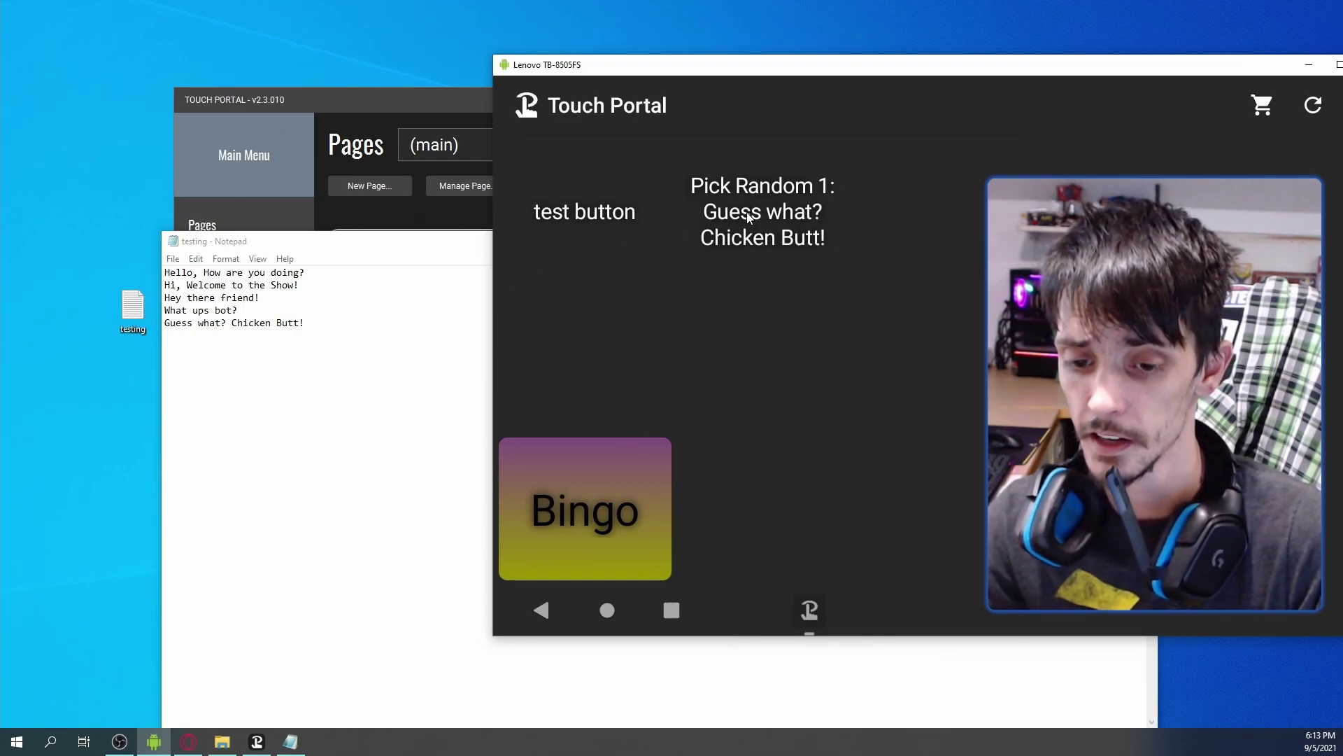
pyautogui.click(746, 213)
pyautogui.click(736, 226)
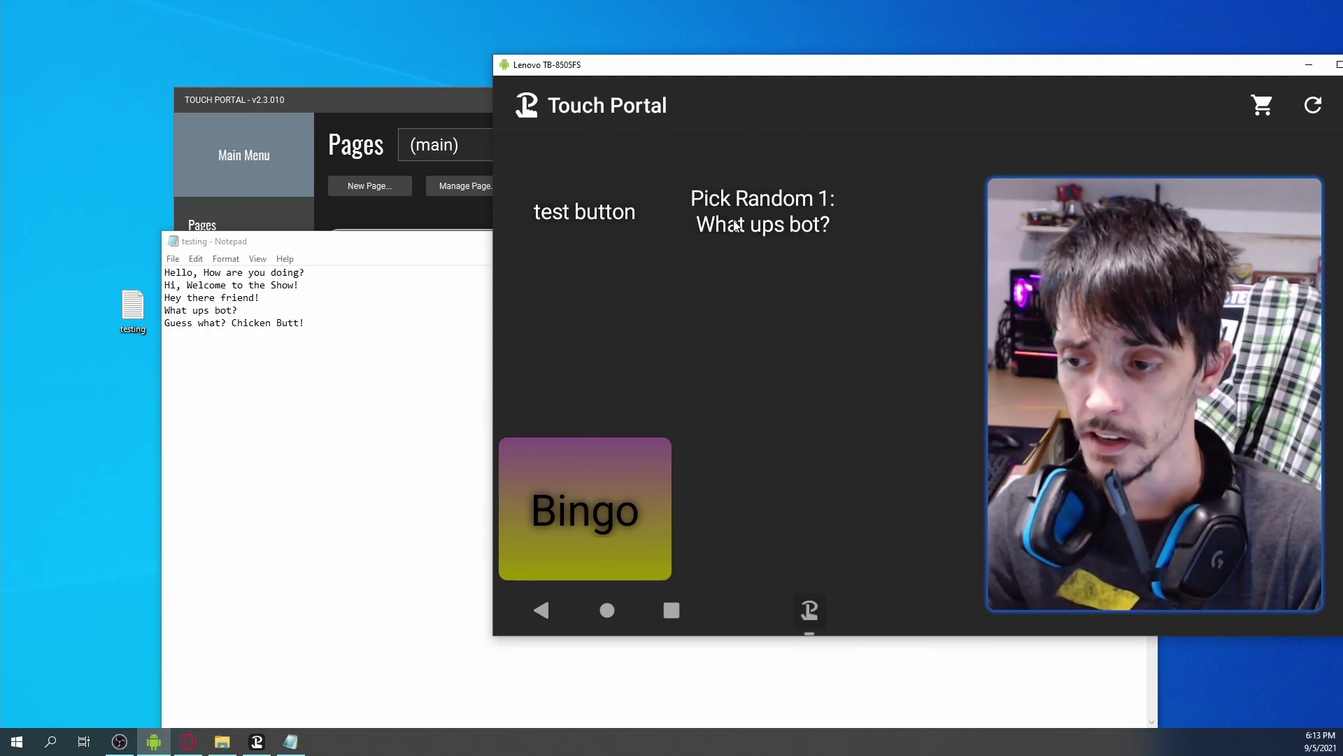
pyautogui.click(734, 223)
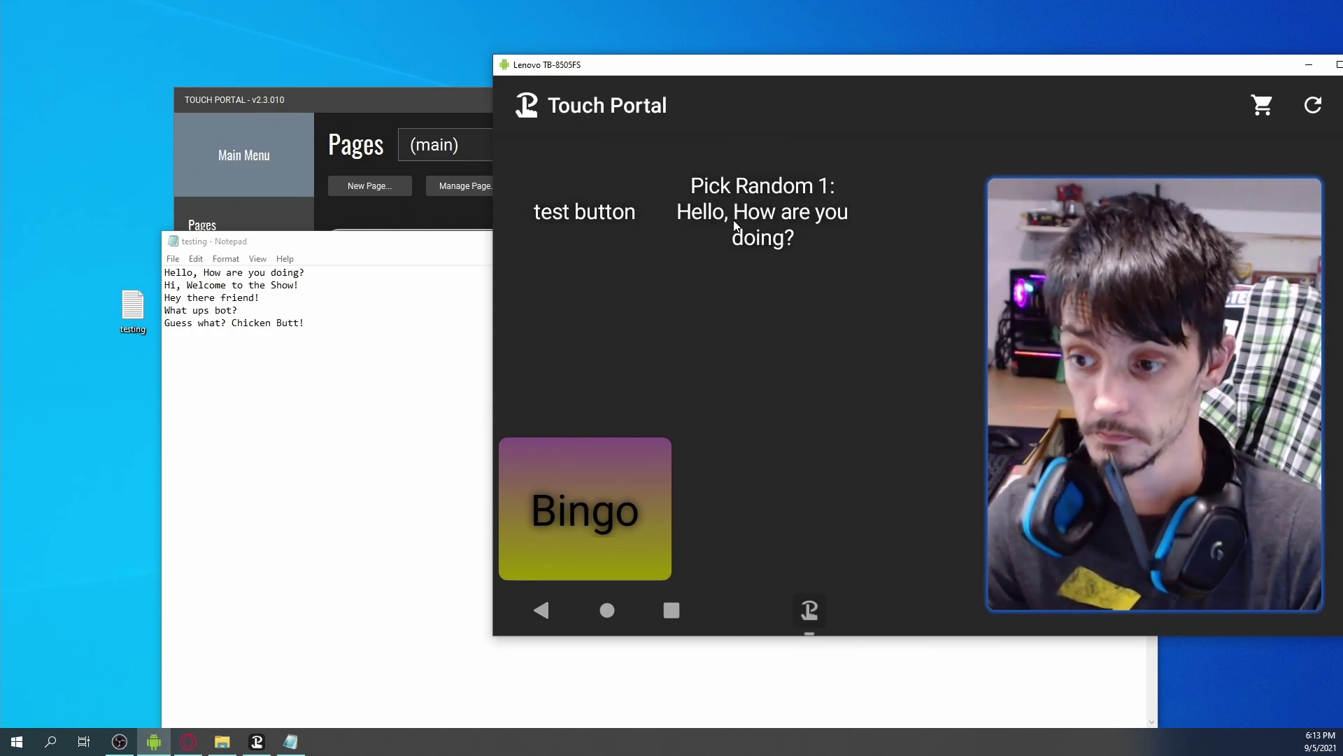
pyautogui.click(333, 327)
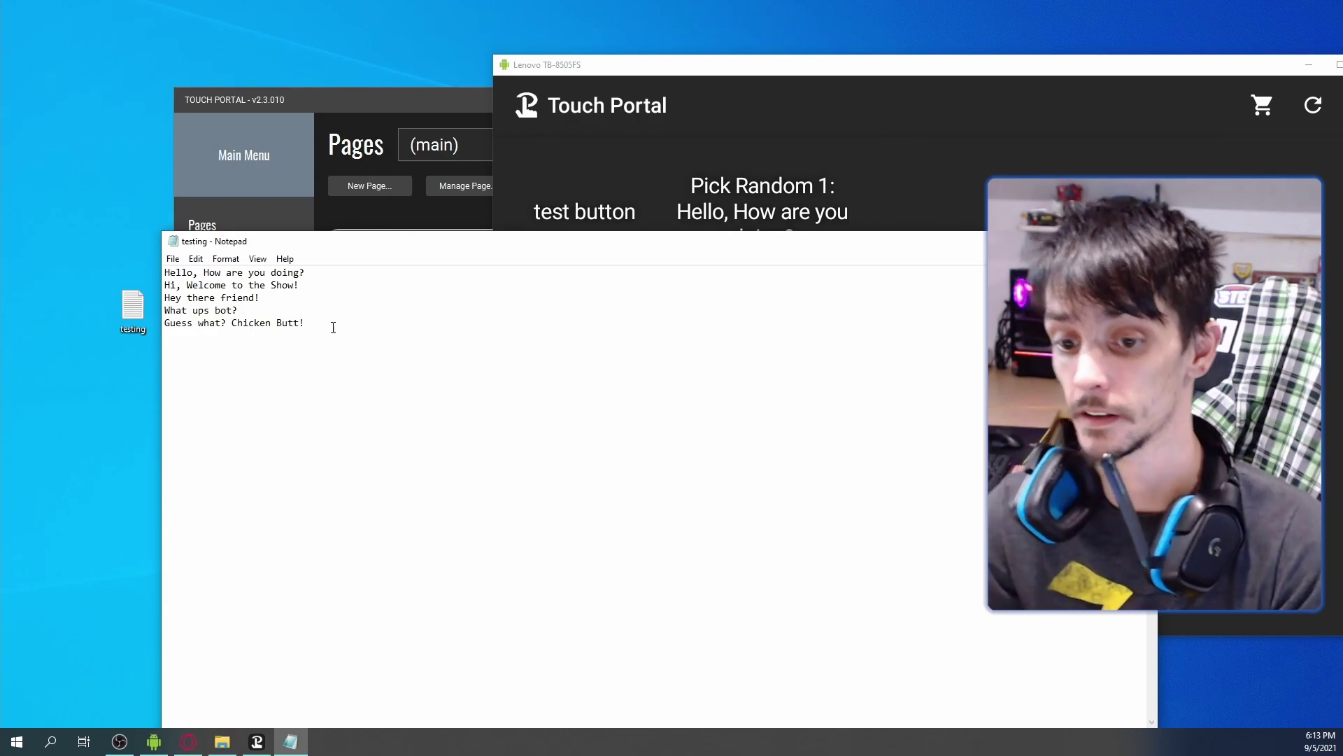
pyautogui.click(445, 119)
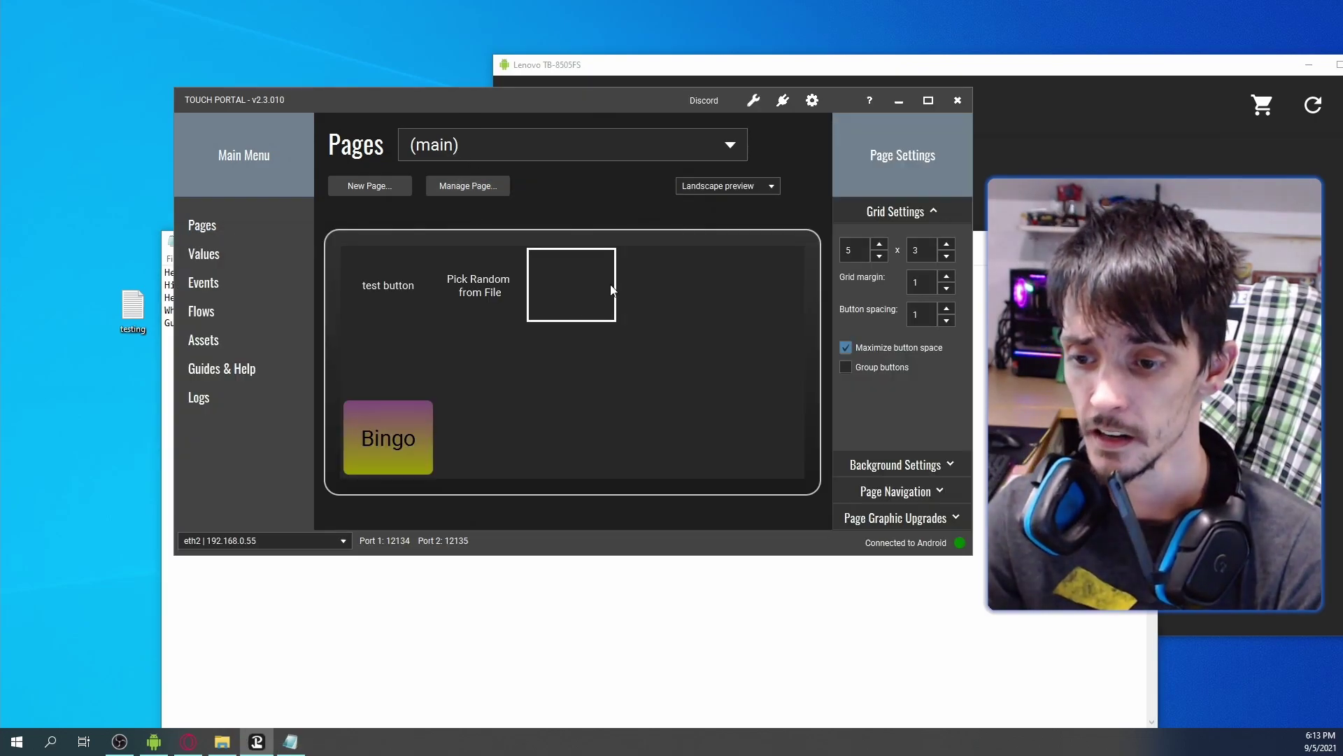
pyautogui.click(610, 286)
pyautogui.click(244, 139)
pyautogui.write('random')
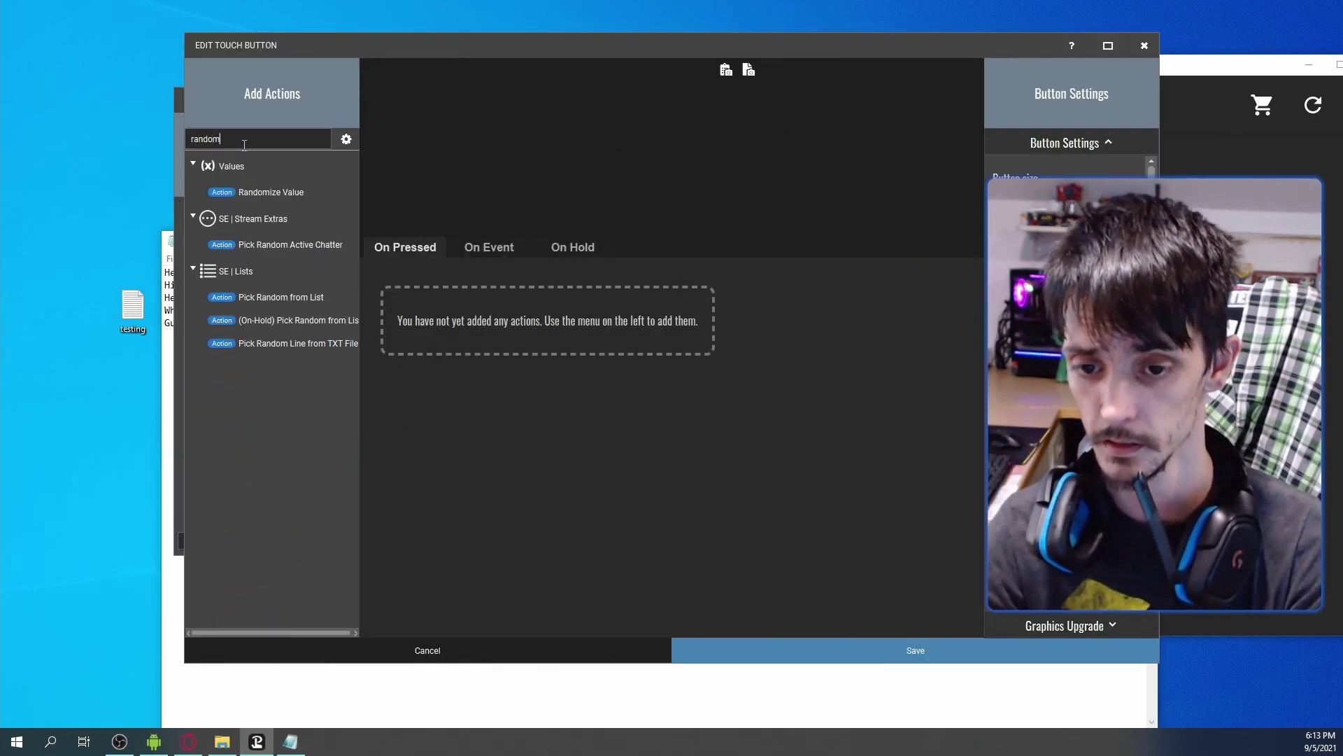
pyautogui.moveTo(240, 194); pyautogui.dragTo(524, 274)
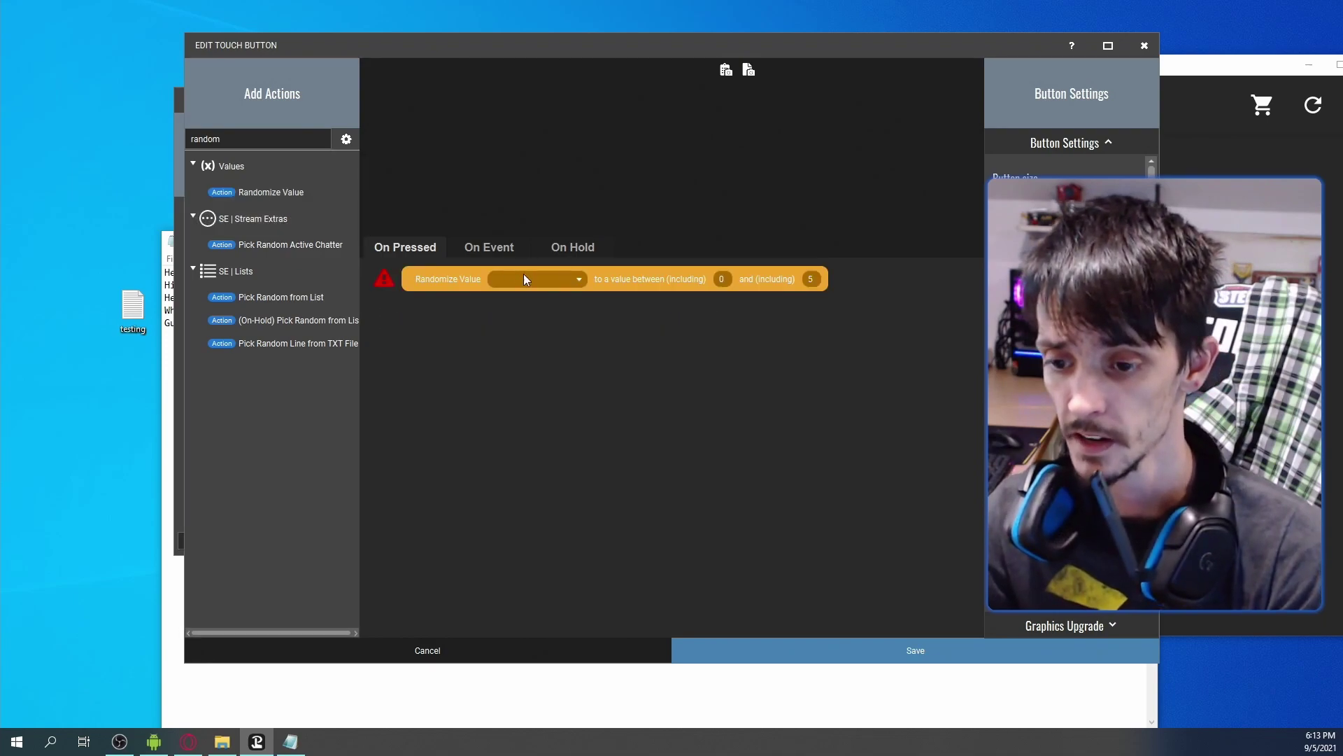
pyautogui.click(524, 278)
pyautogui.click(519, 361)
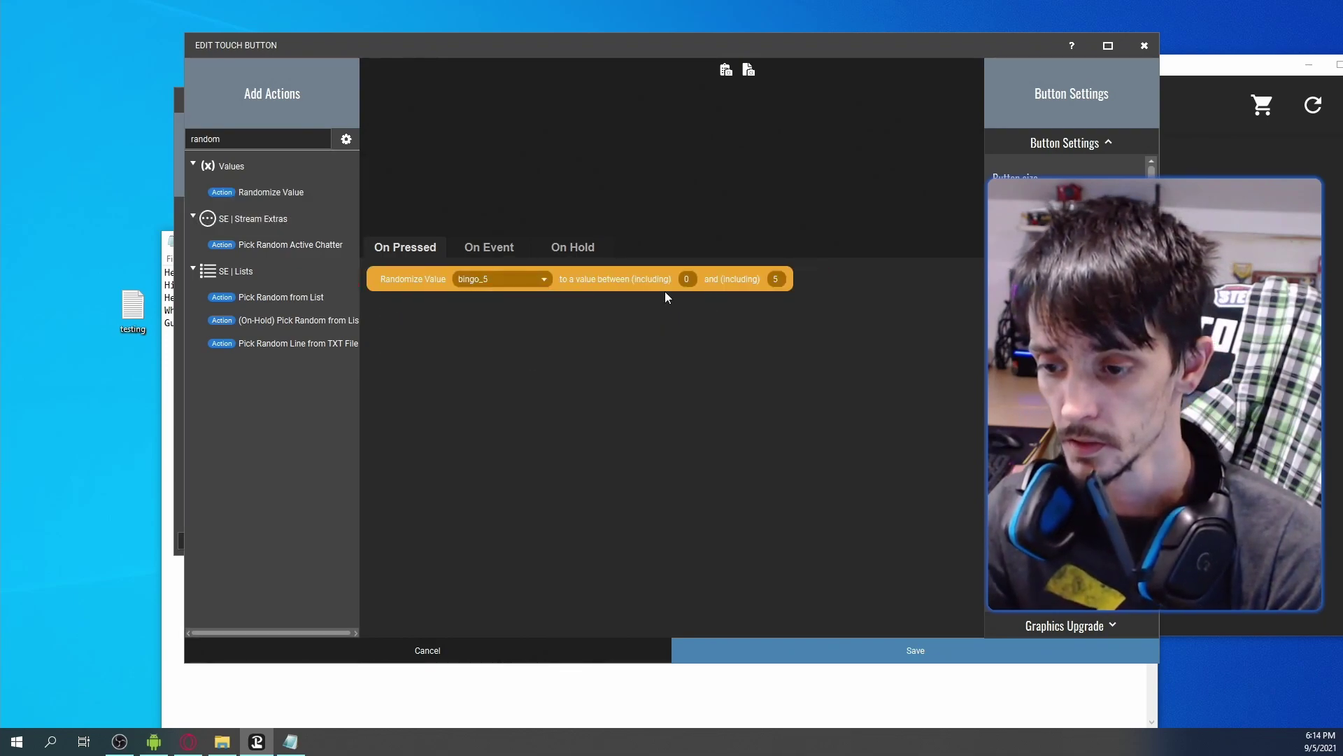
pyautogui.click(696, 280)
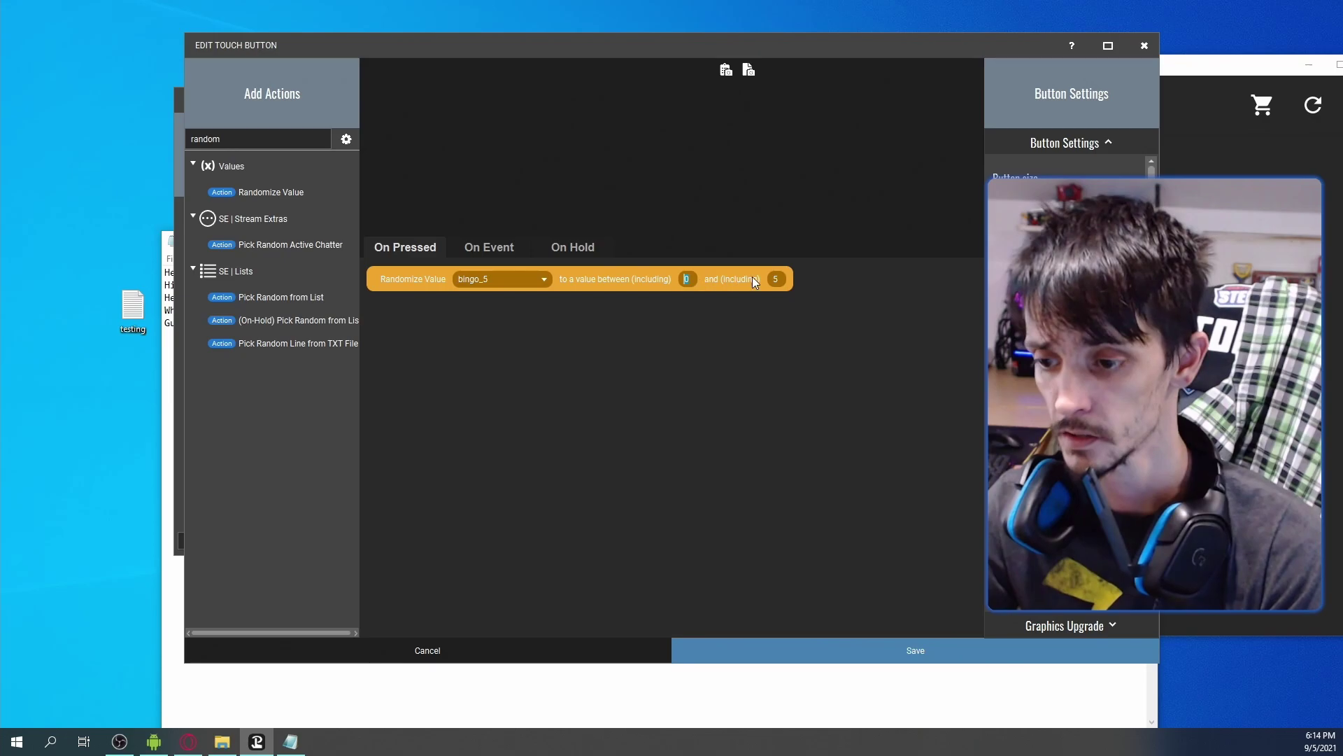
pyautogui.click(783, 278)
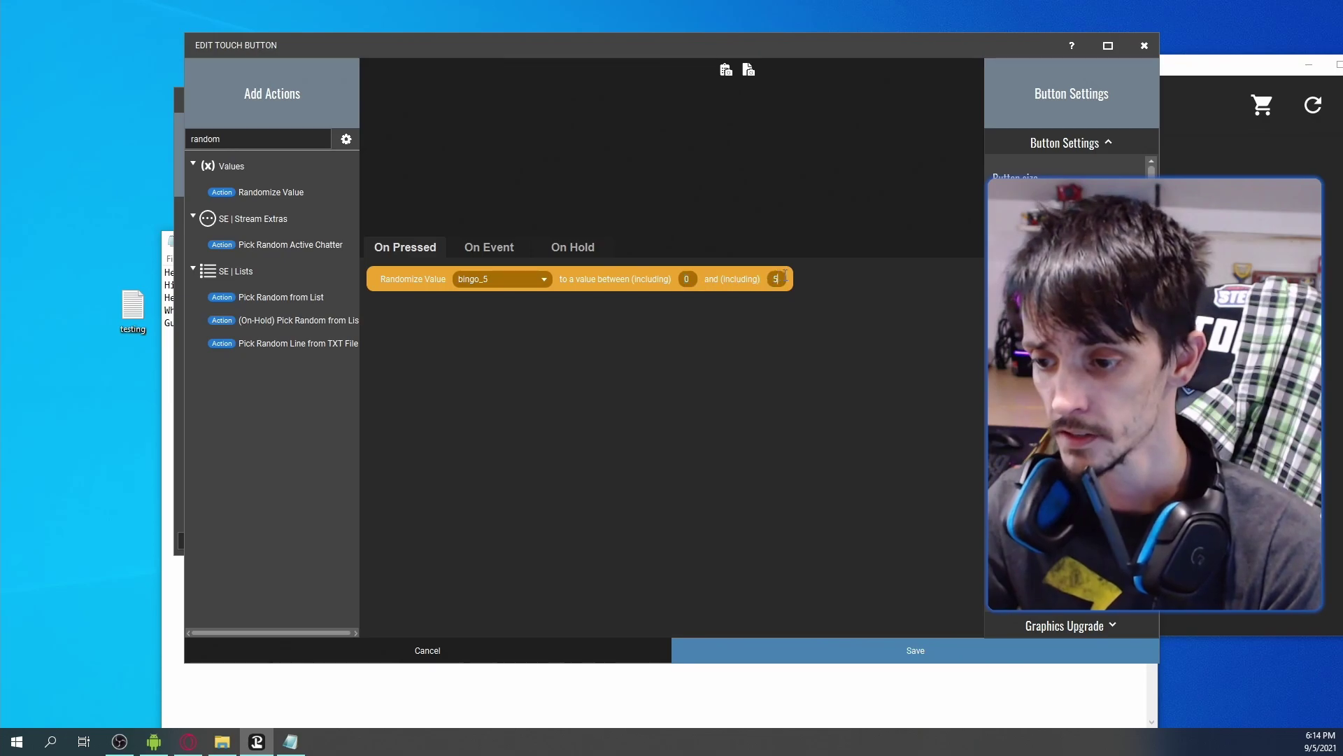
pyautogui.click(494, 245)
pyautogui.click(250, 145)
pyautogui.hotkey('ctrl', 'a')
pyautogui.write('when')
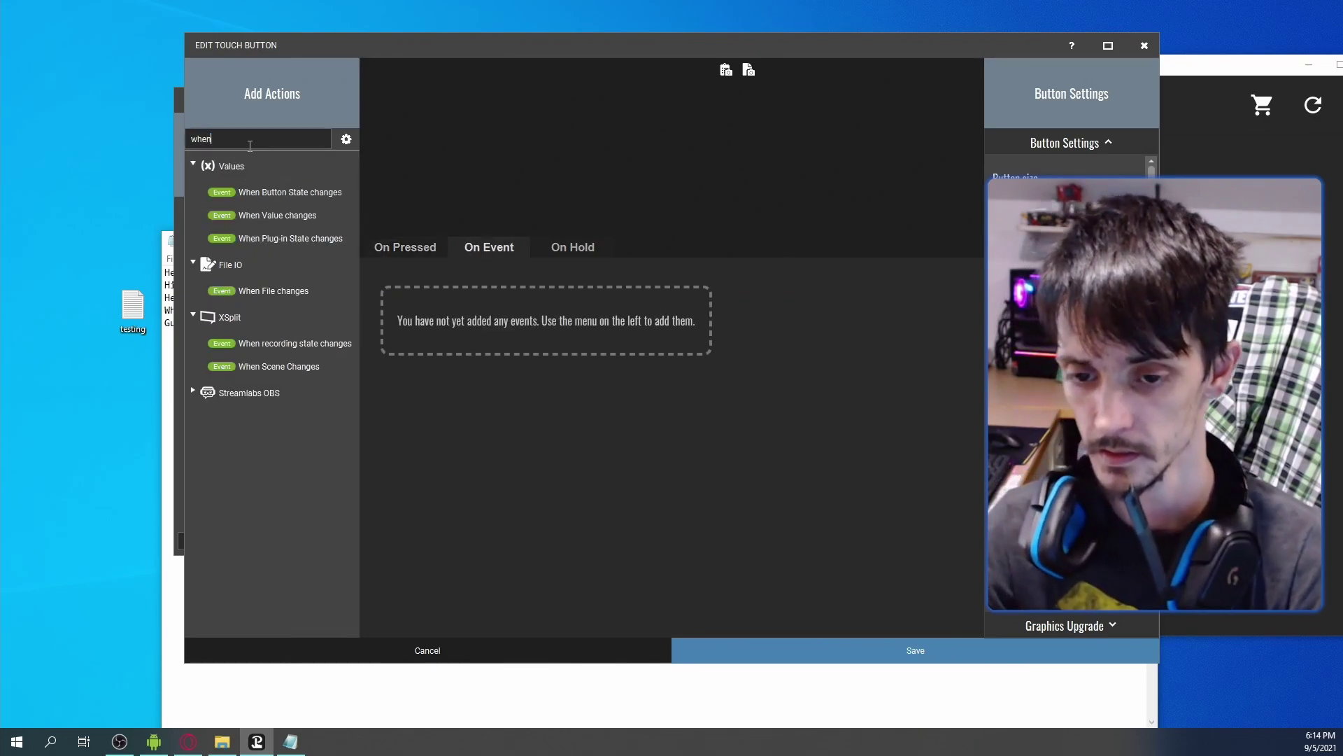
pyautogui.click(278, 217)
pyautogui.click(508, 280)
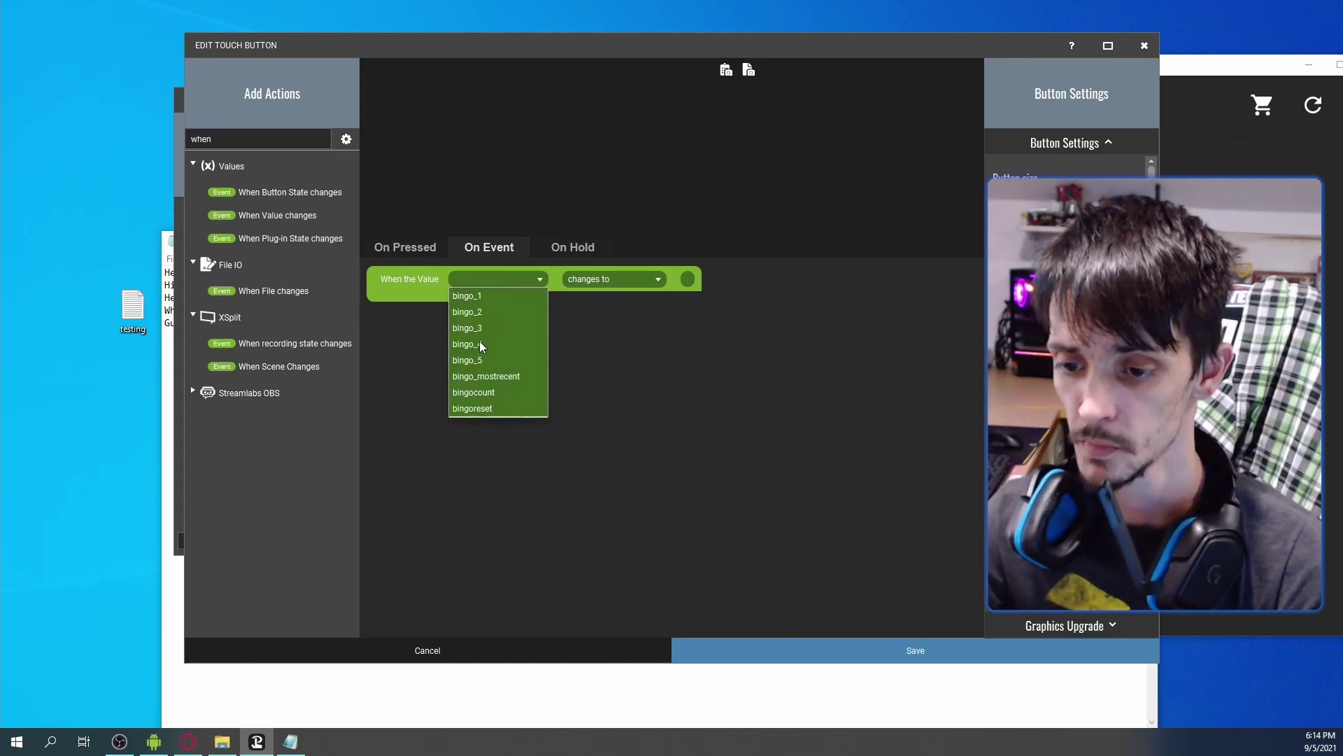
pyautogui.click(473, 362)
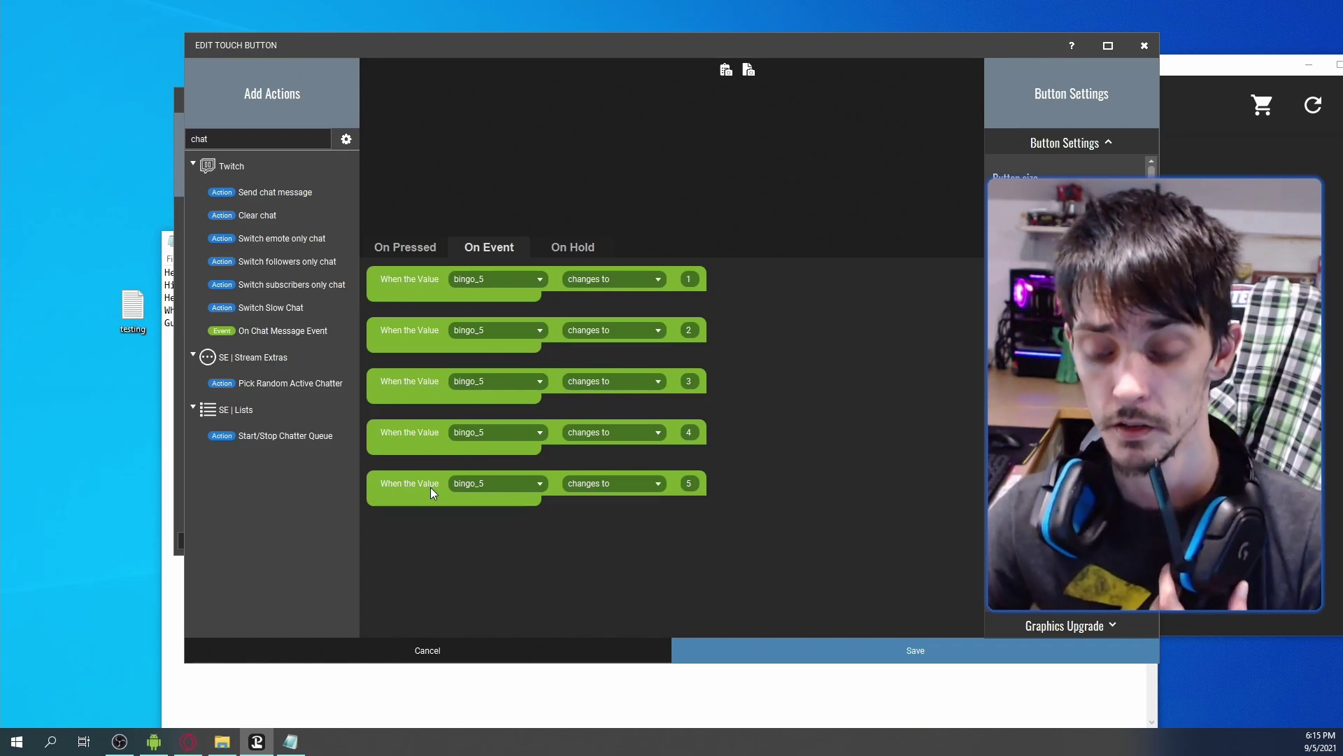
pyautogui.click(428, 650)
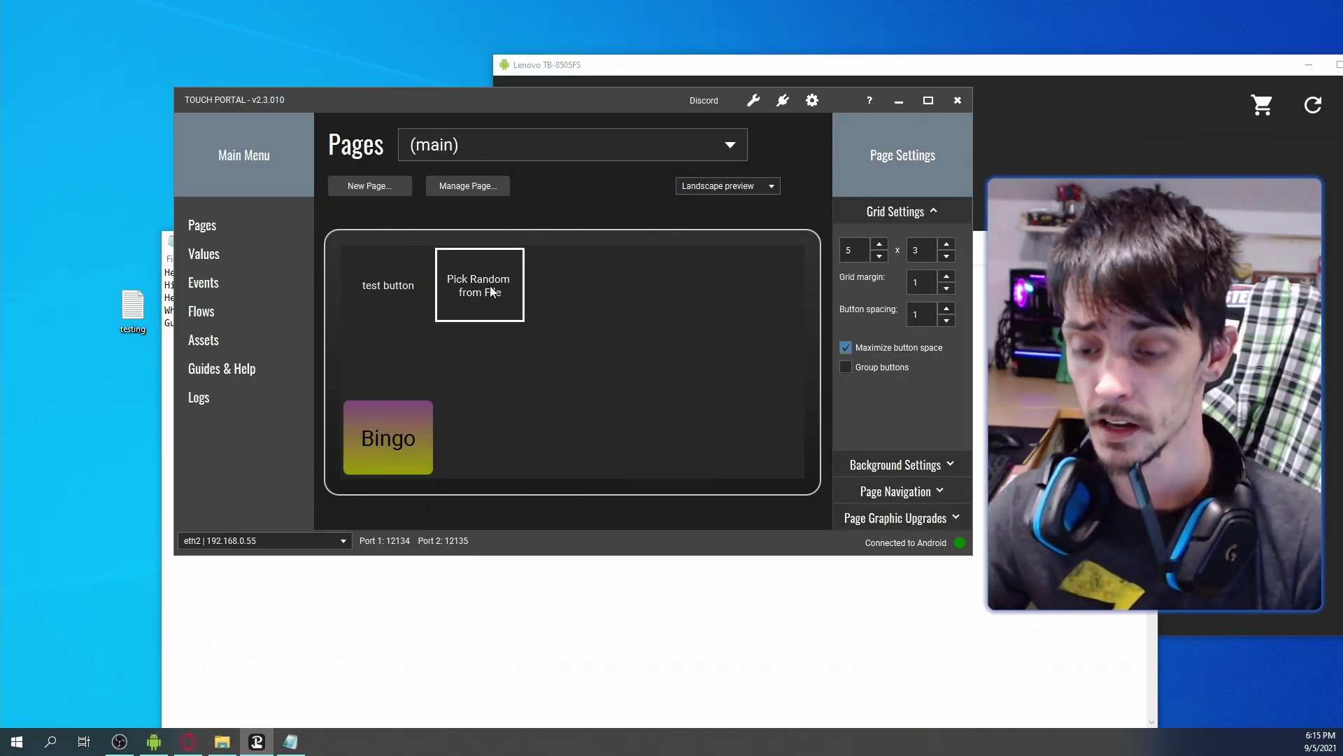
# Step: Press Pick Random 1 once more, then return to the Notepad testing file
pyautogui.click(1014, 123)
pyautogui.click(789, 218)
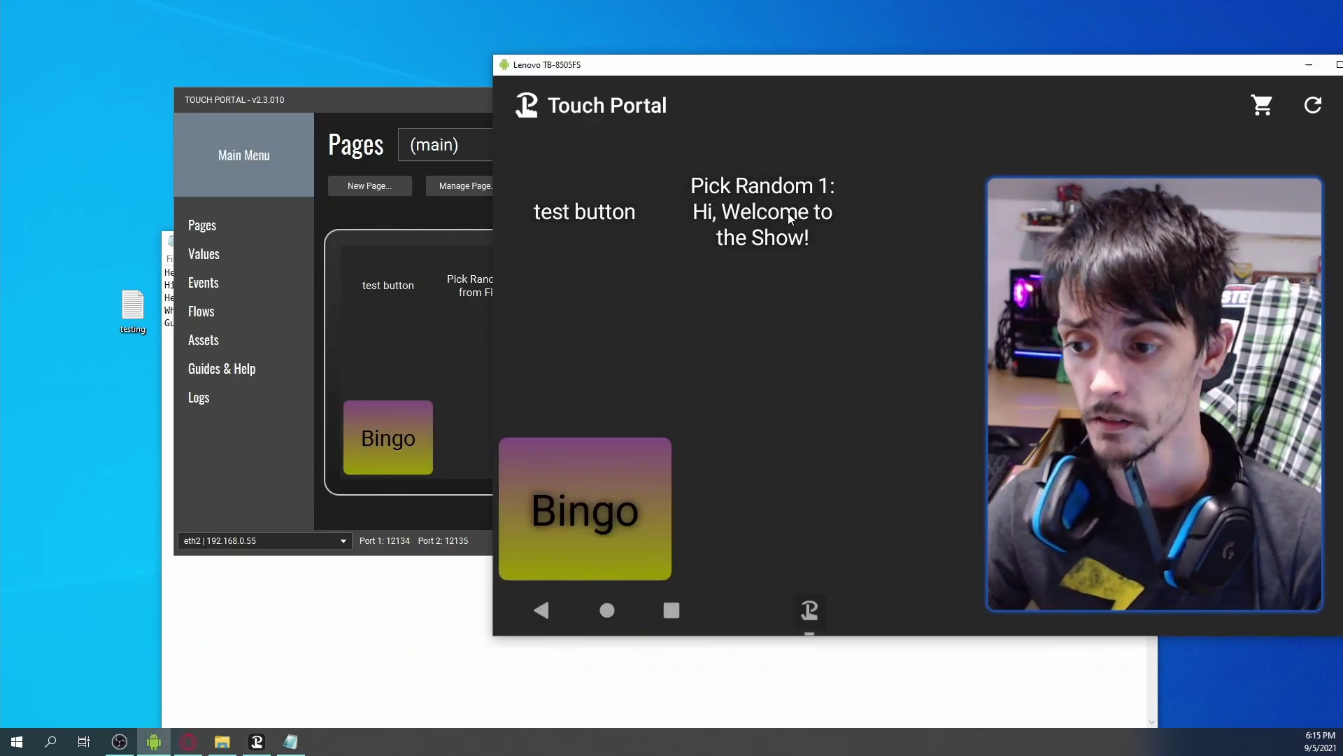
pyautogui.click(408, 644)
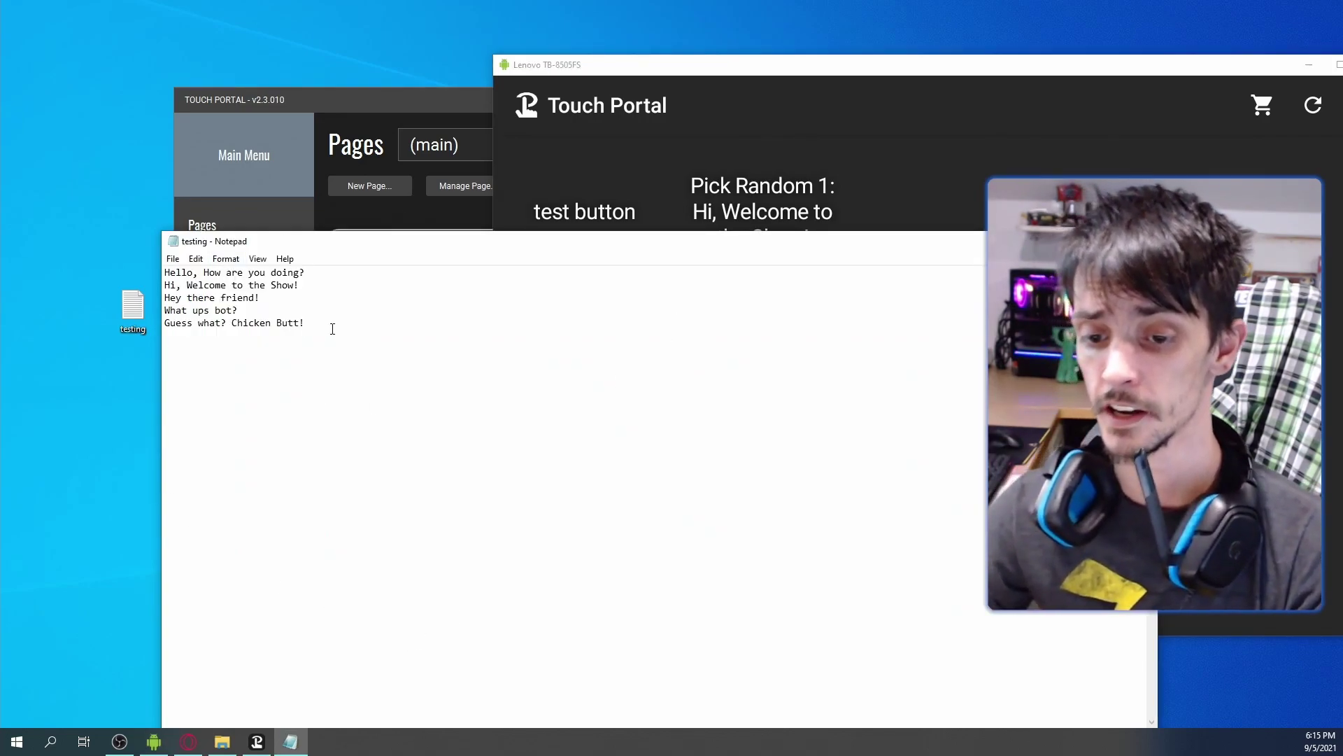
pyautogui.moveTo(332, 329); pyautogui.dragTo(165, 273)
pyautogui.click(380, 339)
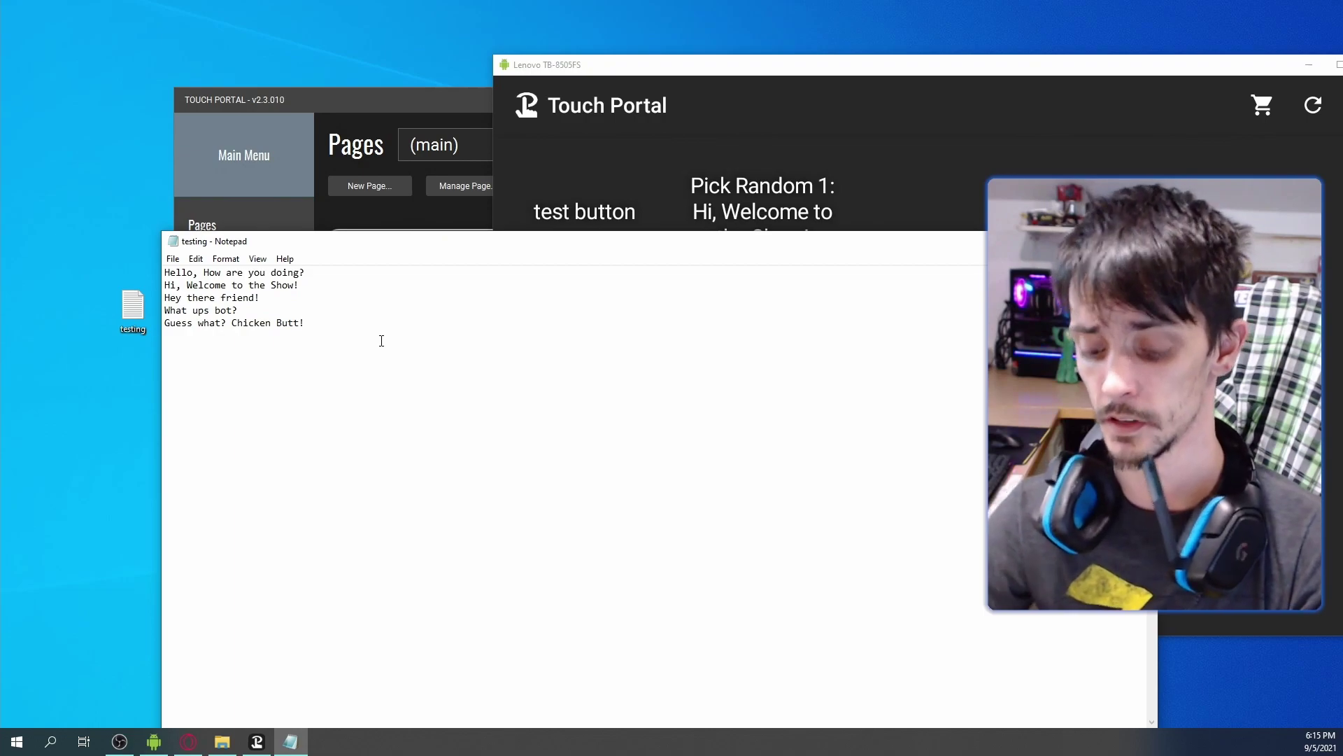
# Step: Replace lines 2–5 with 'This is new stuff' and save the file
pyautogui.press('Return')
pyautogui.write('Guess')
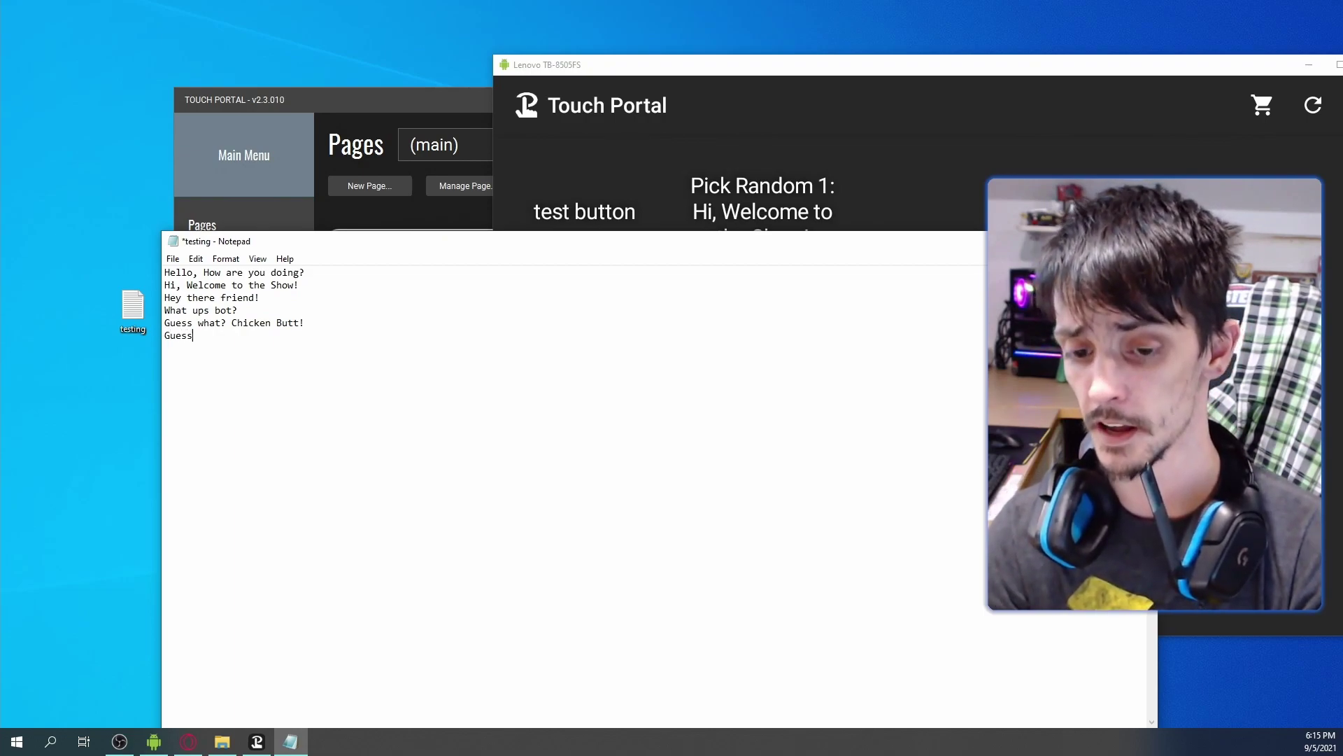
pyautogui.press('BackSpace')
pyautogui.press('BackSpace')
pyautogui.press('BackSpace')
pyautogui.press('BackSpace')
pyautogui.press('BackSpace')
pyautogui.press('BackSpace')
pyautogui.press('BackSpace')
pyautogui.press('BackSpace')
pyautogui.press('BackSpace')
pyautogui.press('BackSpace')
pyautogui.press('BackSpace')
pyautogui.press('BackSpace')
pyautogui.press('BackSpace')
pyautogui.moveTo(280, 337); pyautogui.dragTo(164, 283)
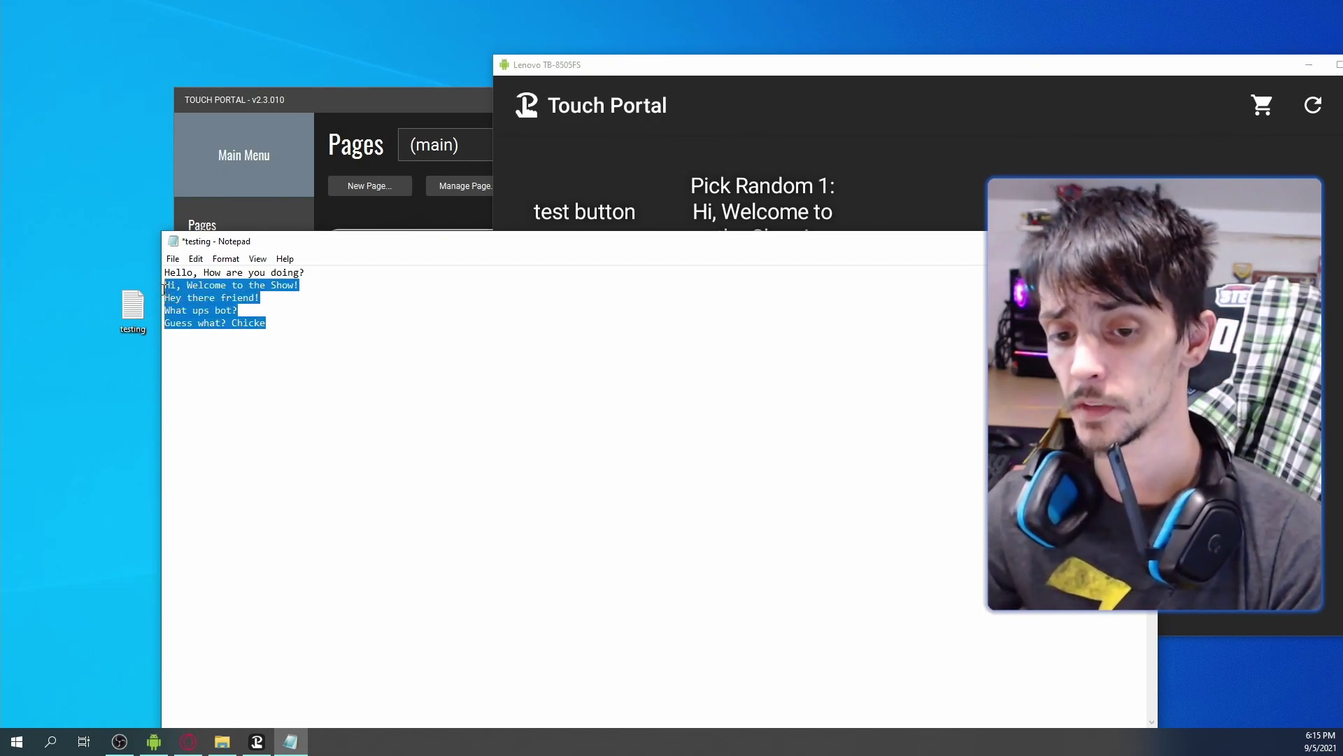
pyautogui.press('BackSpace')
pyautogui.write('This is new stuff')
pyautogui.hotkey('ctrl', 's')
# Step: Press Pick Random 1 in the tablet mirror to test the edited file
pyautogui.click(761, 228)
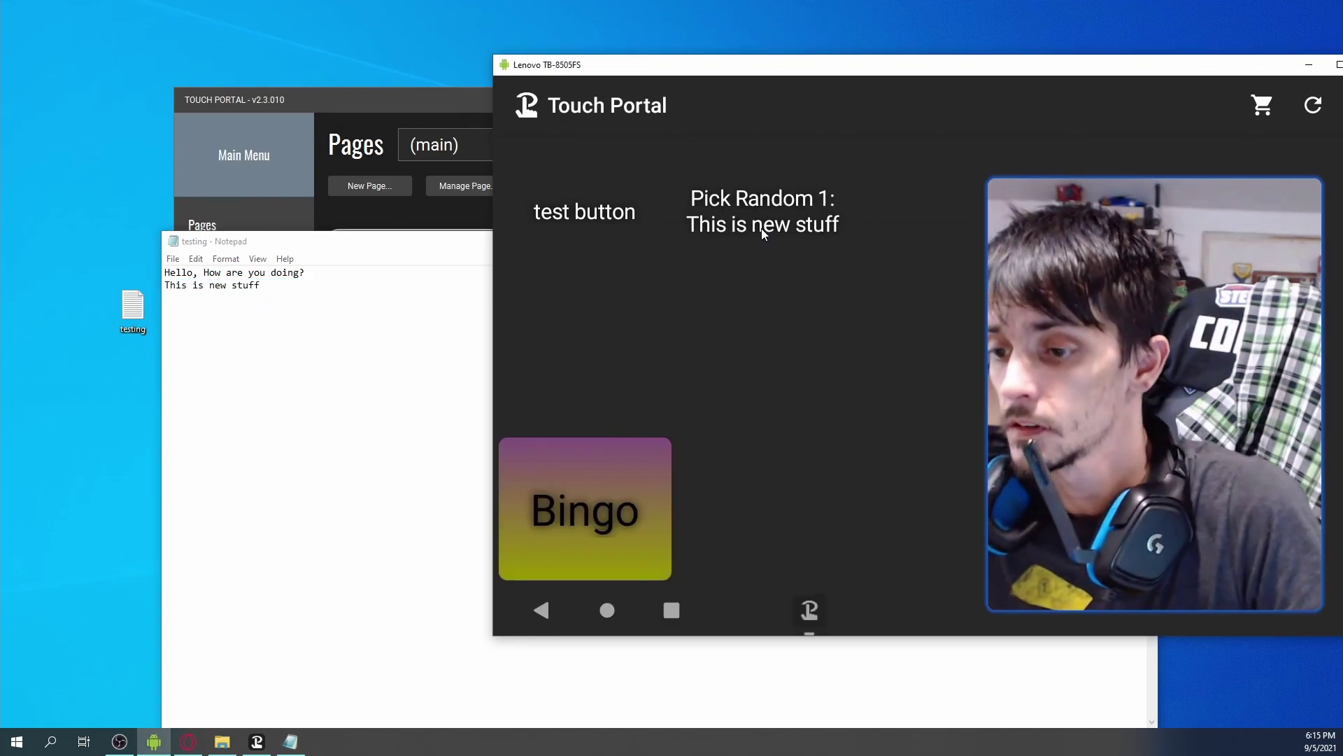
pyautogui.click(754, 242)
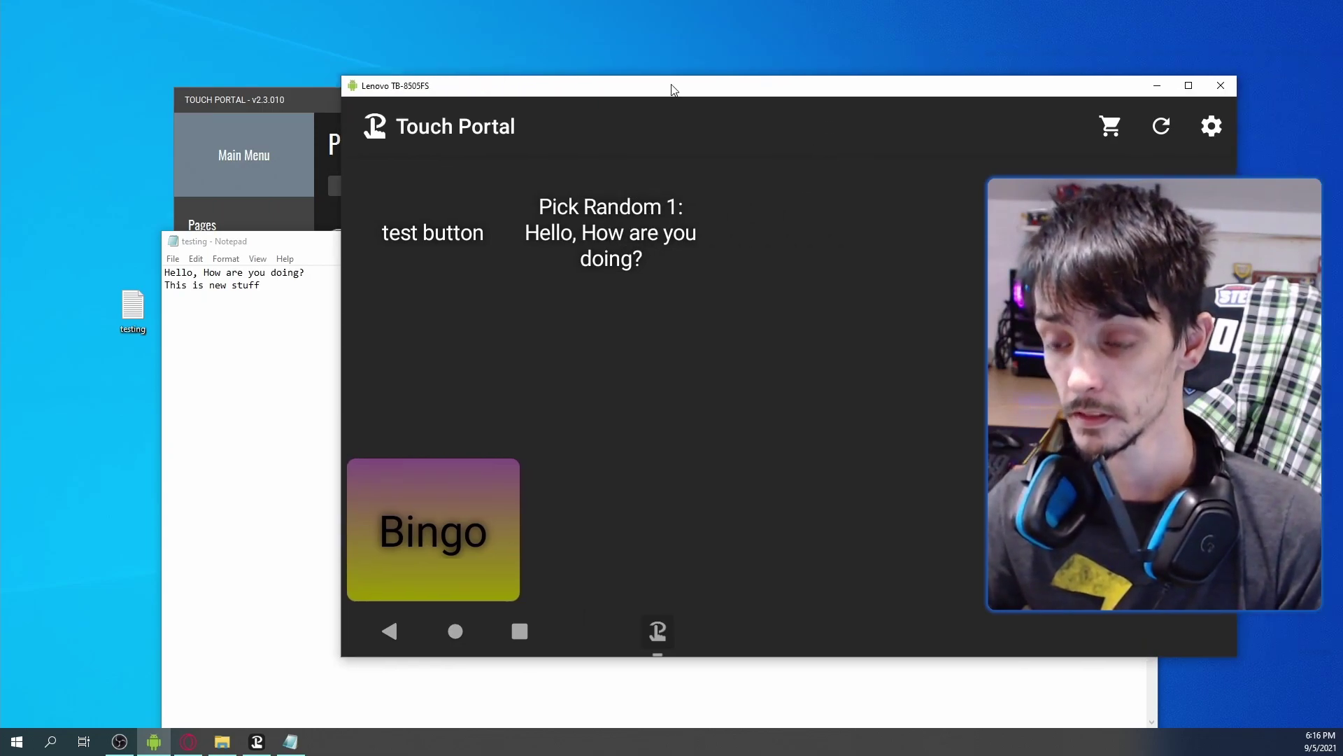
pyautogui.moveTo(822, 62); pyautogui.dragTo(864, 67)
pyautogui.click(384, 303)
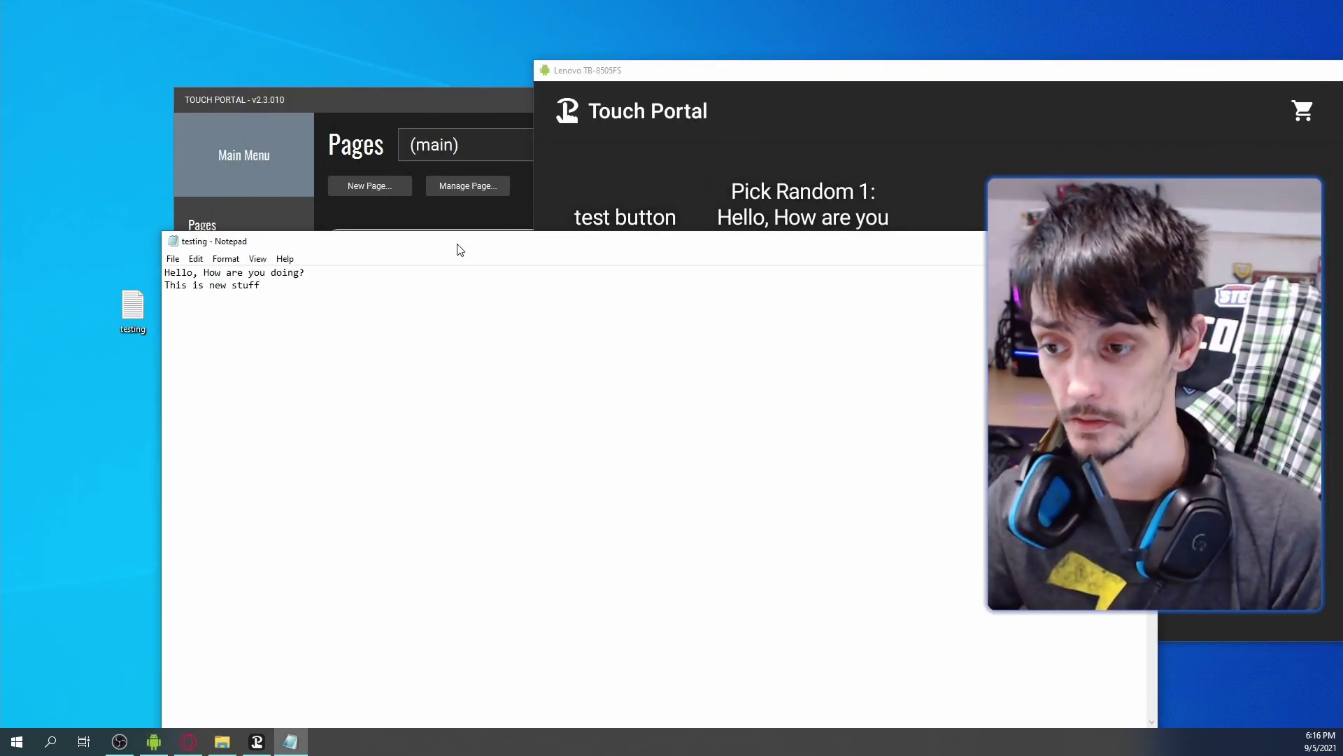